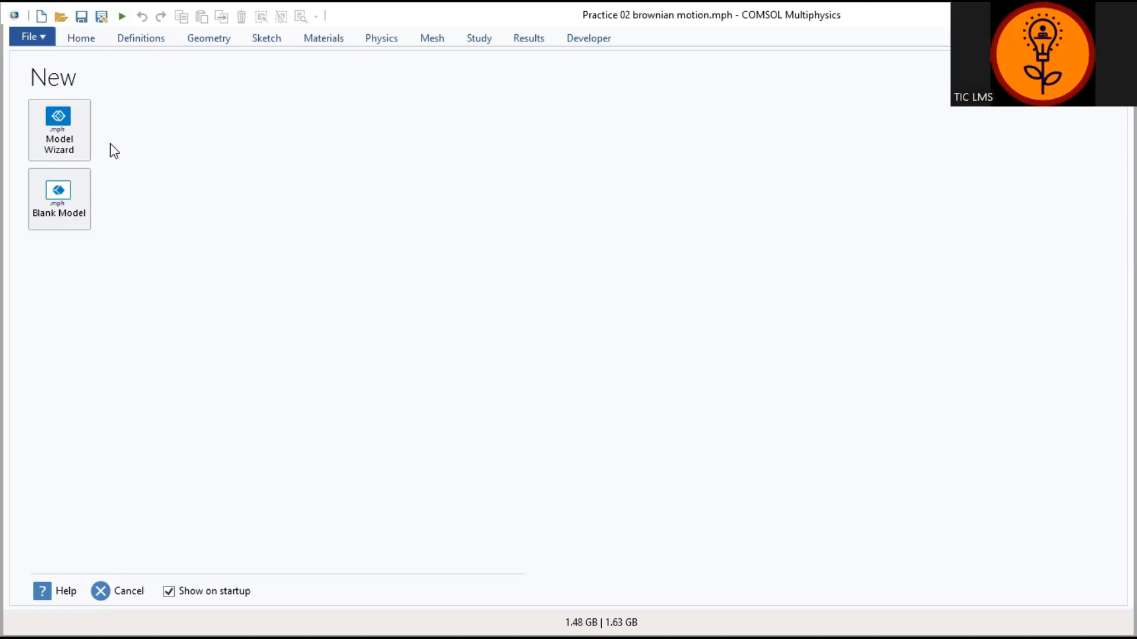
Step: Start a new model with the Model Wizard
{"action": "left_click", "coordinate": [62, 126]}
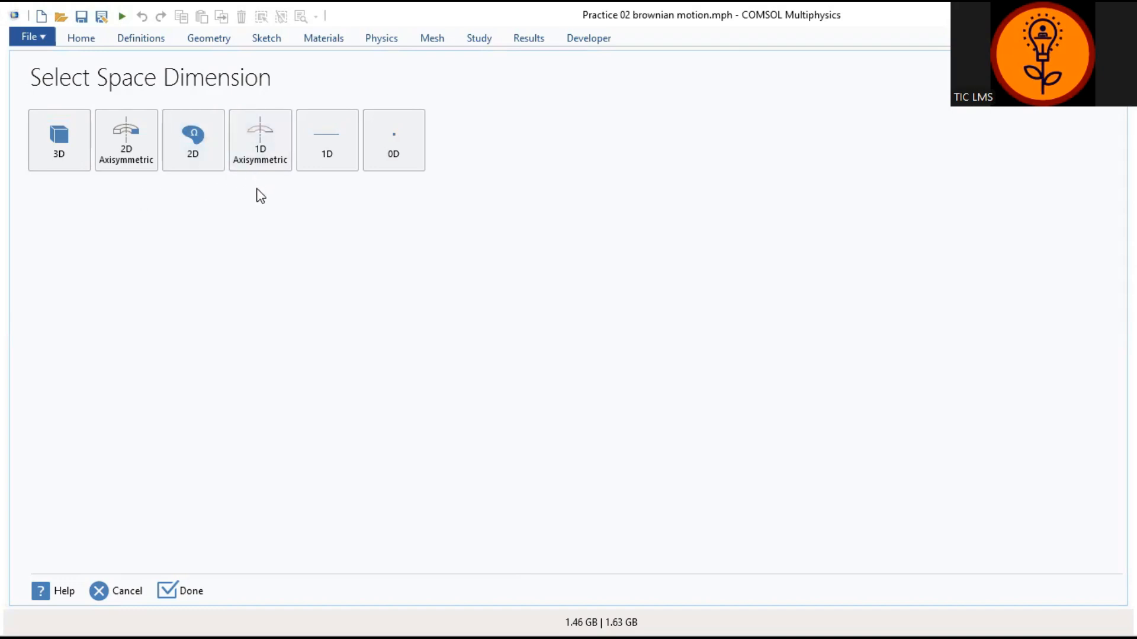
Step: Make the model 2D and add the Particle Tracing for Fluid Flow (fpt) interface
{"action": "left_click", "coordinate": [204, 164]}
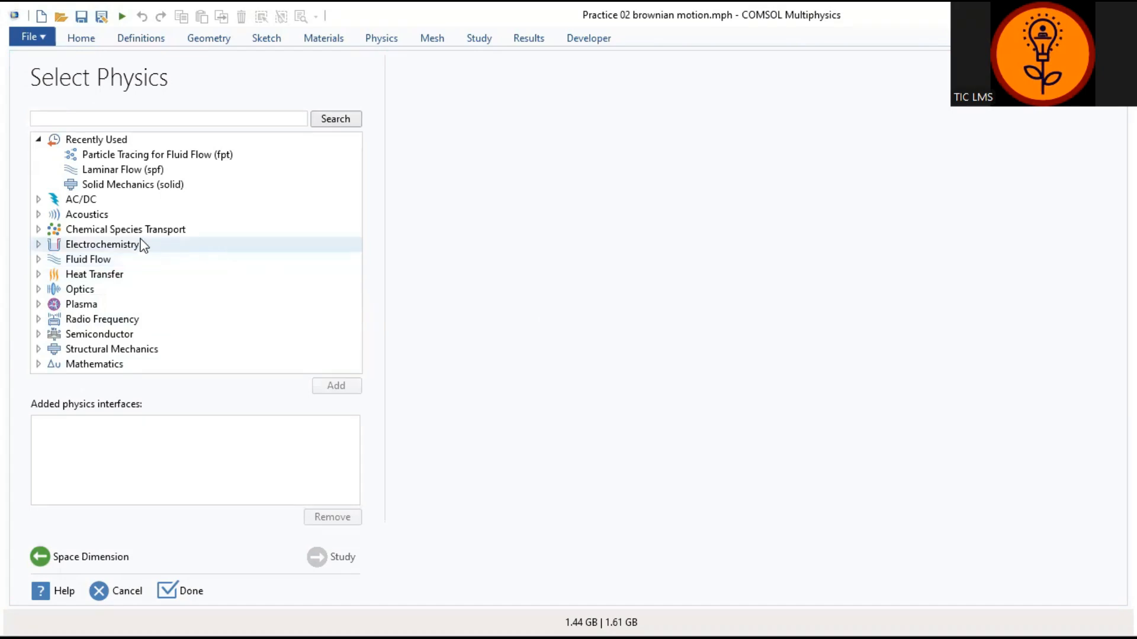
{"action": "left_click", "coordinate": [39, 259]}
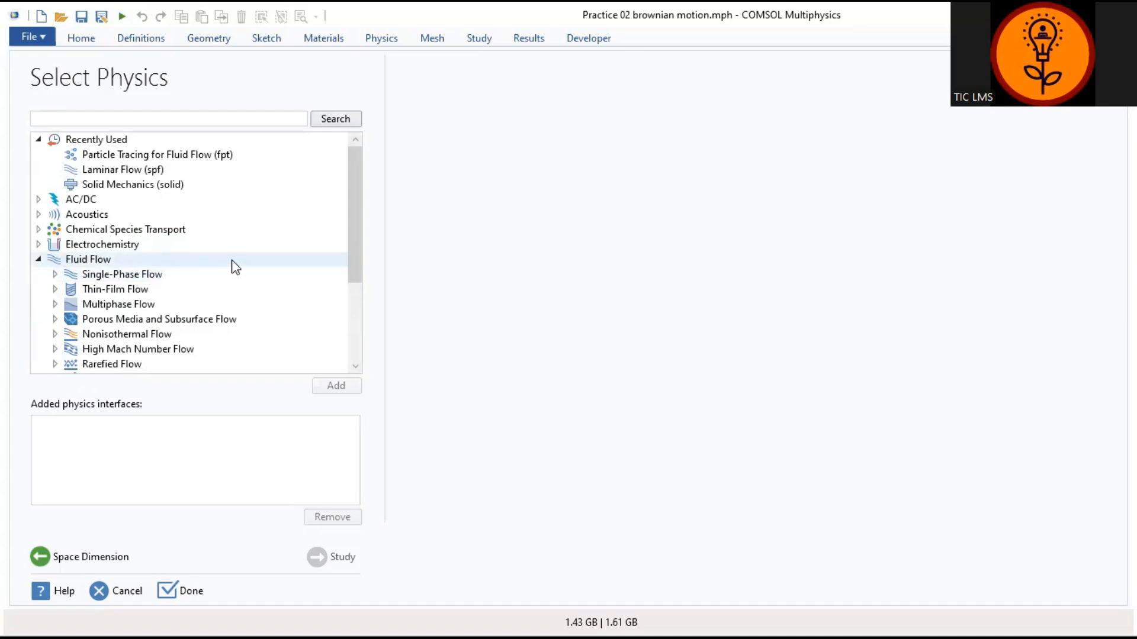
{"action": "left_click_drag", "start_coordinate": [351, 256], "coordinate": [361, 289]}
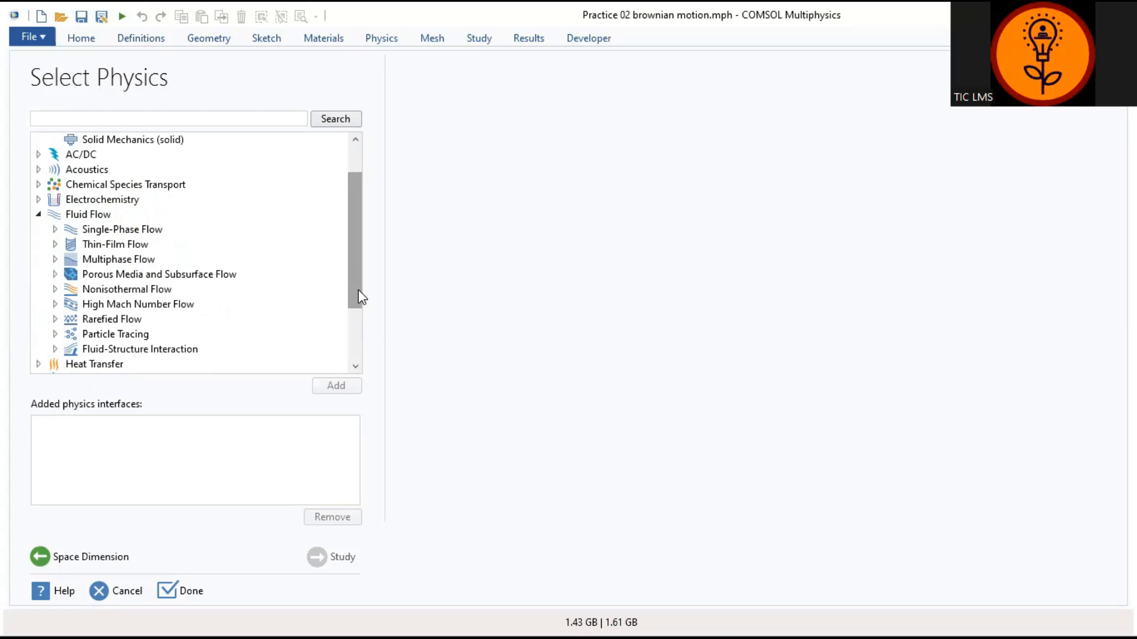
{"action": "left_click", "coordinate": [54, 334]}
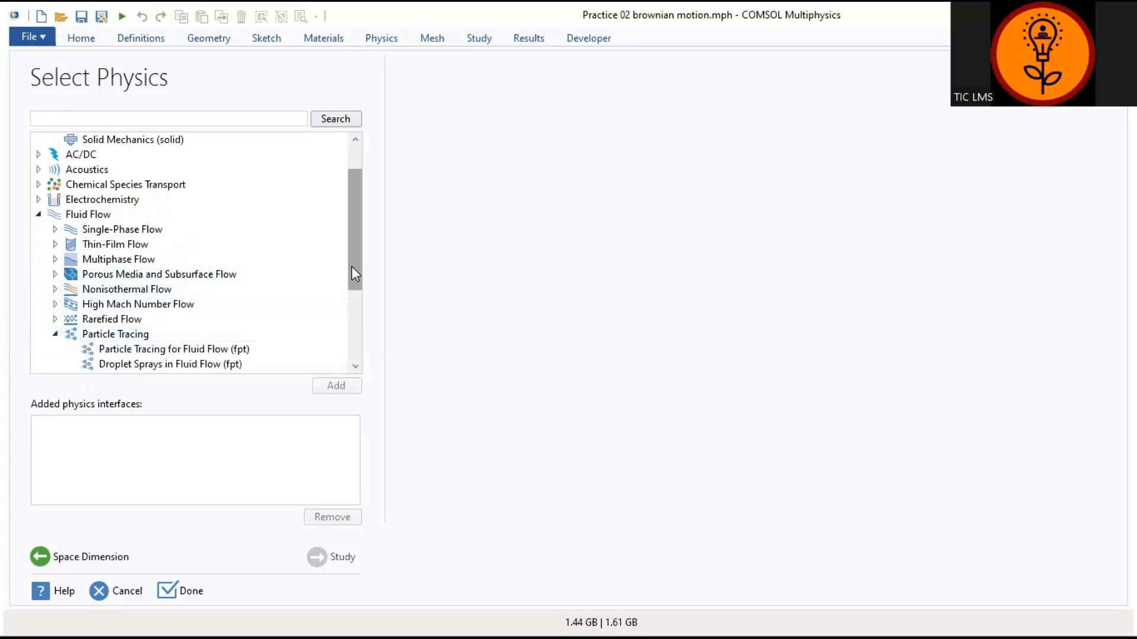
{"action": "left_click_drag", "start_coordinate": [352, 274], "coordinate": [358, 307]}
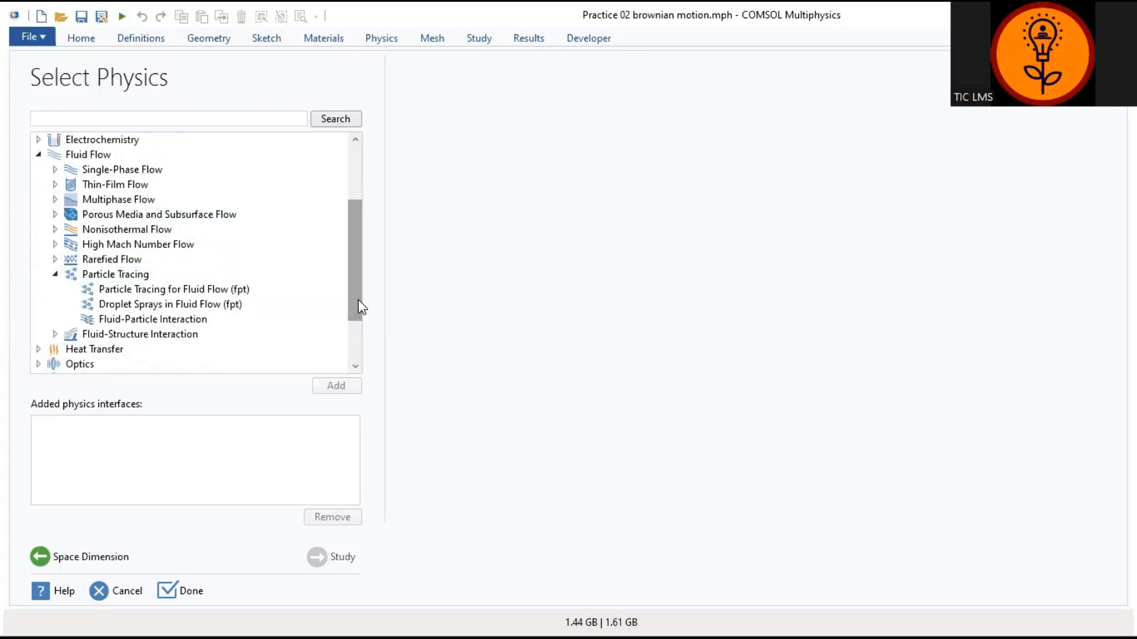
{"action": "left_click", "coordinate": [177, 291]}
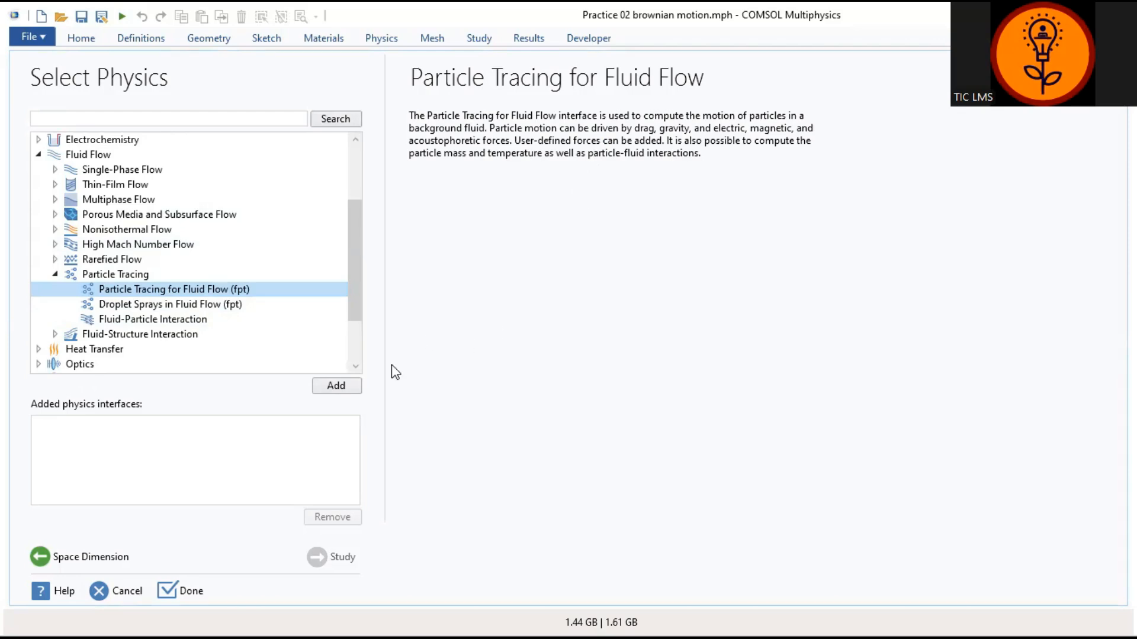
{"action": "left_click", "coordinate": [336, 386]}
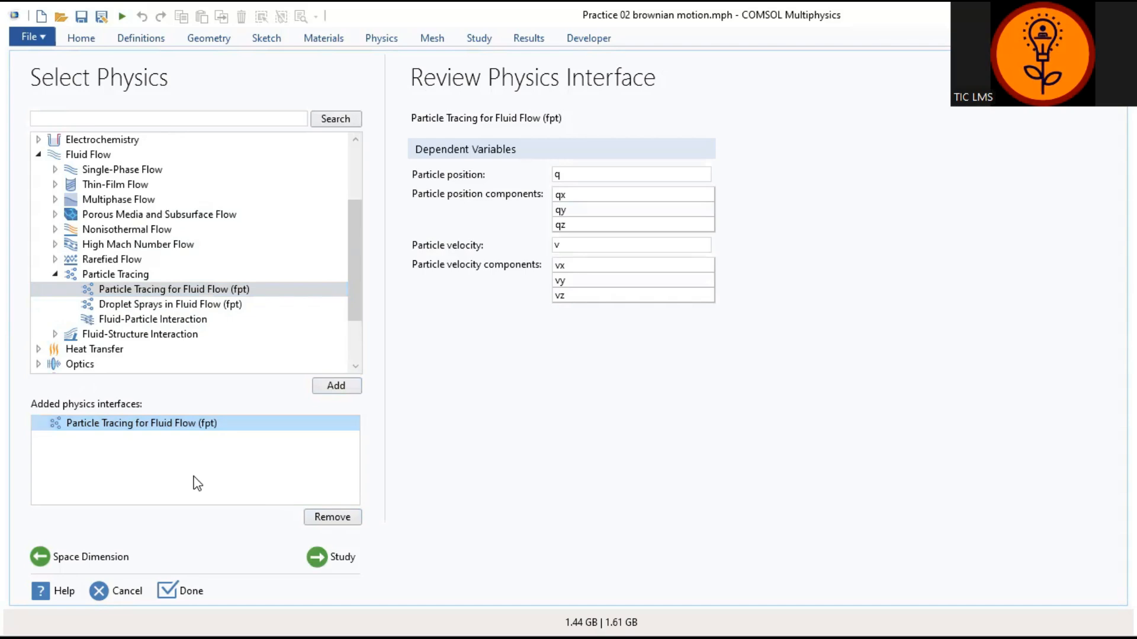
{"action": "left_click", "coordinate": [329, 560]}
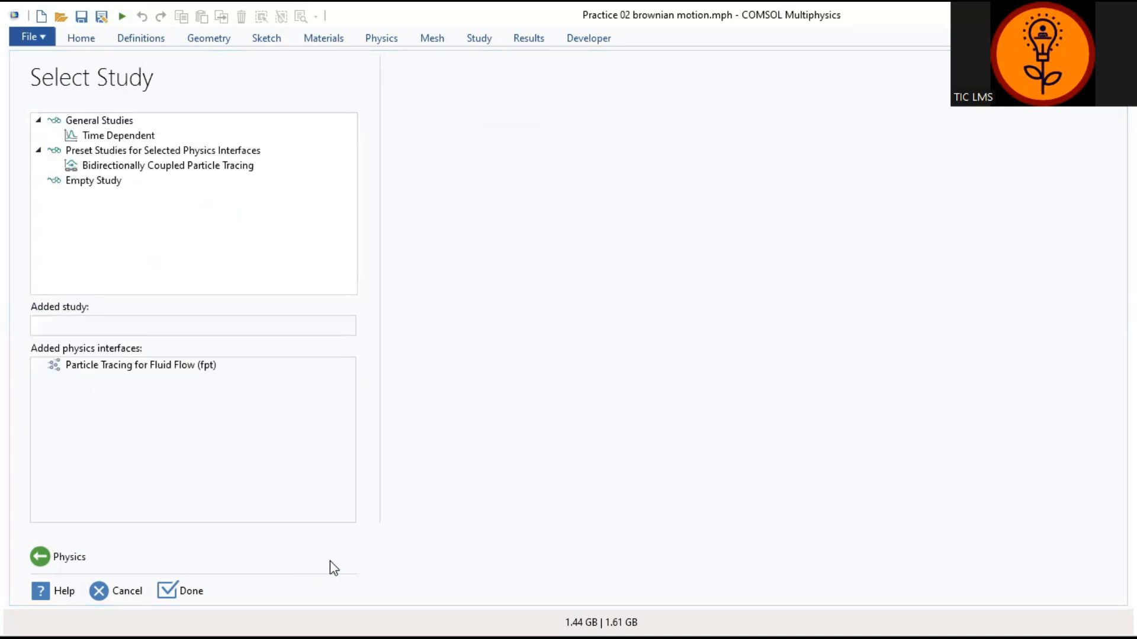
Step: Add a Time Dependent study and finish the wizard, saving the previous model file
{"action": "left_click", "coordinate": [125, 139]}
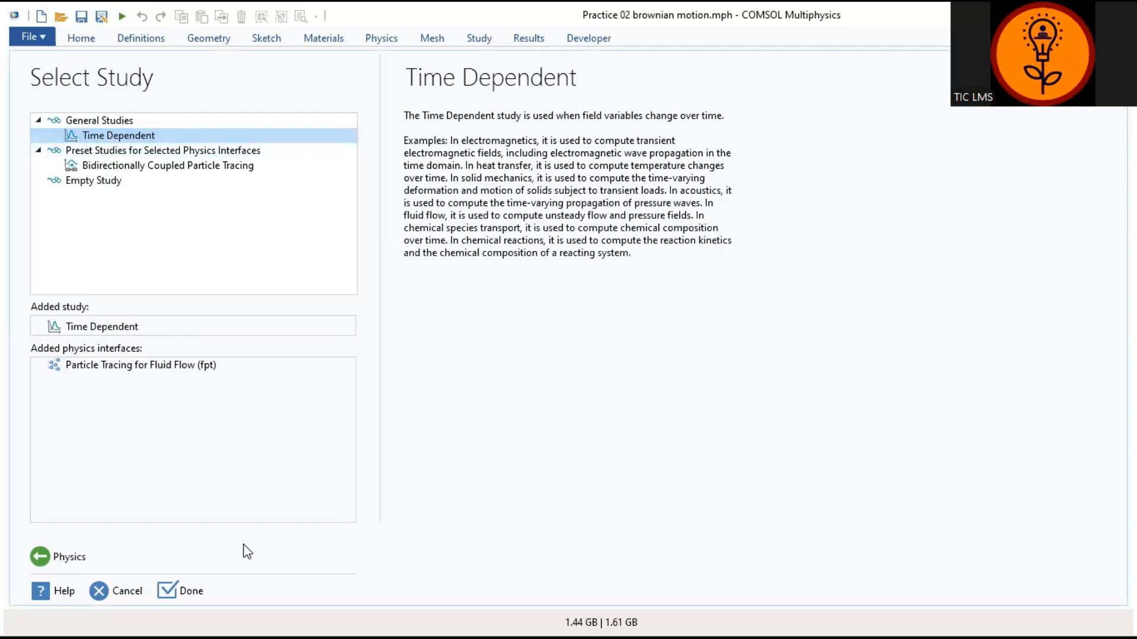
{"action": "left_click", "coordinate": [194, 590]}
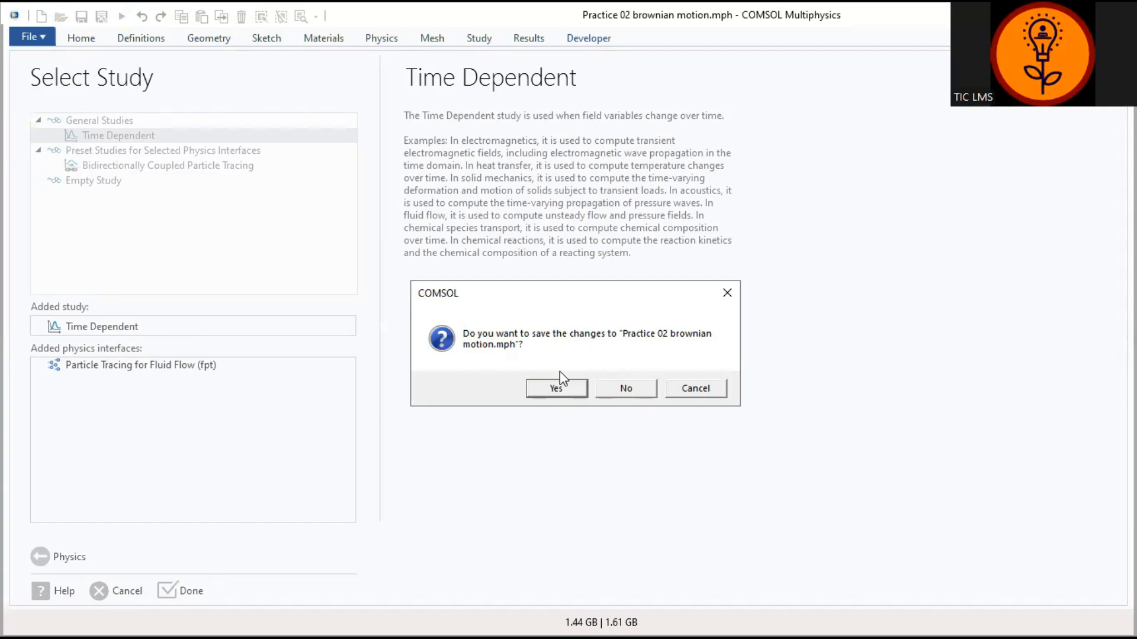
{"action": "left_click", "coordinate": [558, 388]}
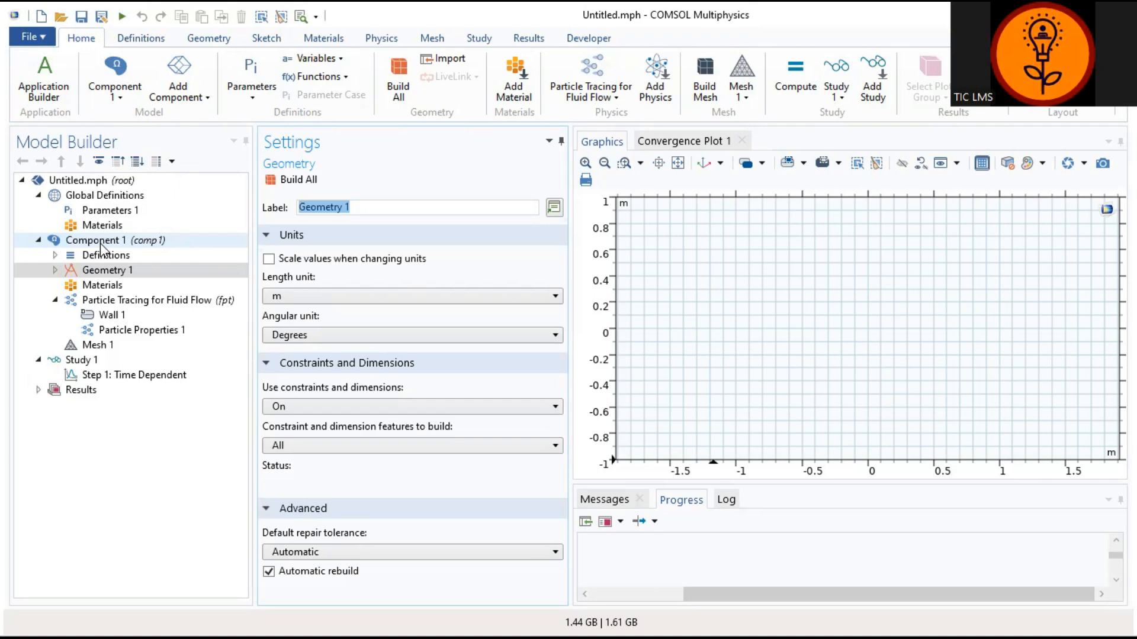
Step: Add Rectangle 1 to Geometry 1 from the Geometry ribbon
{"action": "left_click", "coordinate": [102, 272]}
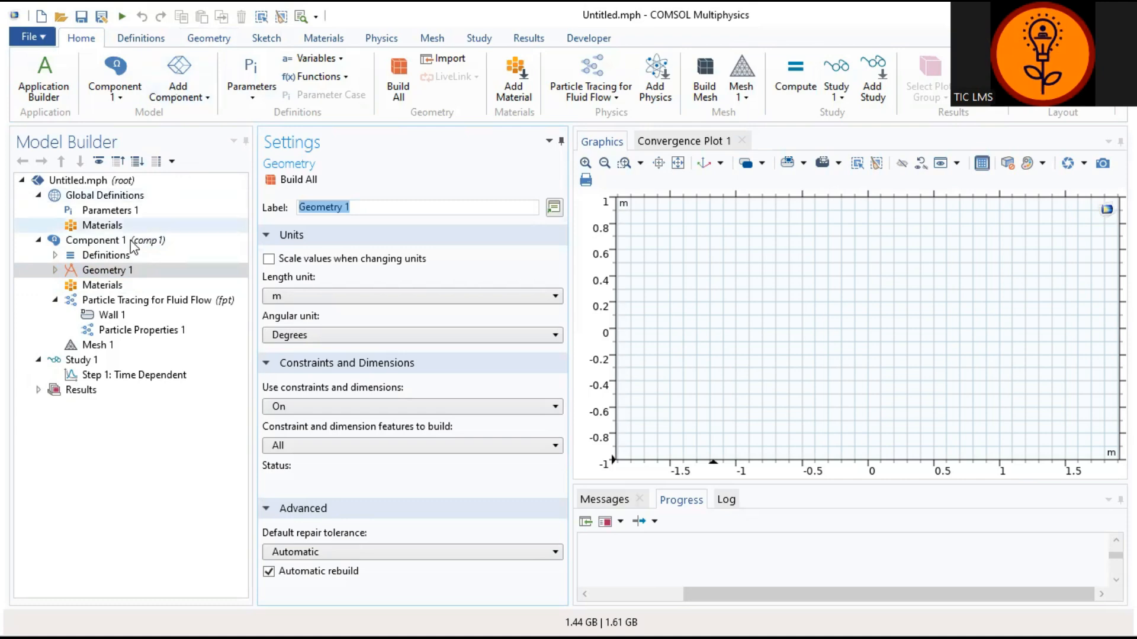
{"action": "left_click", "coordinate": [107, 271]}
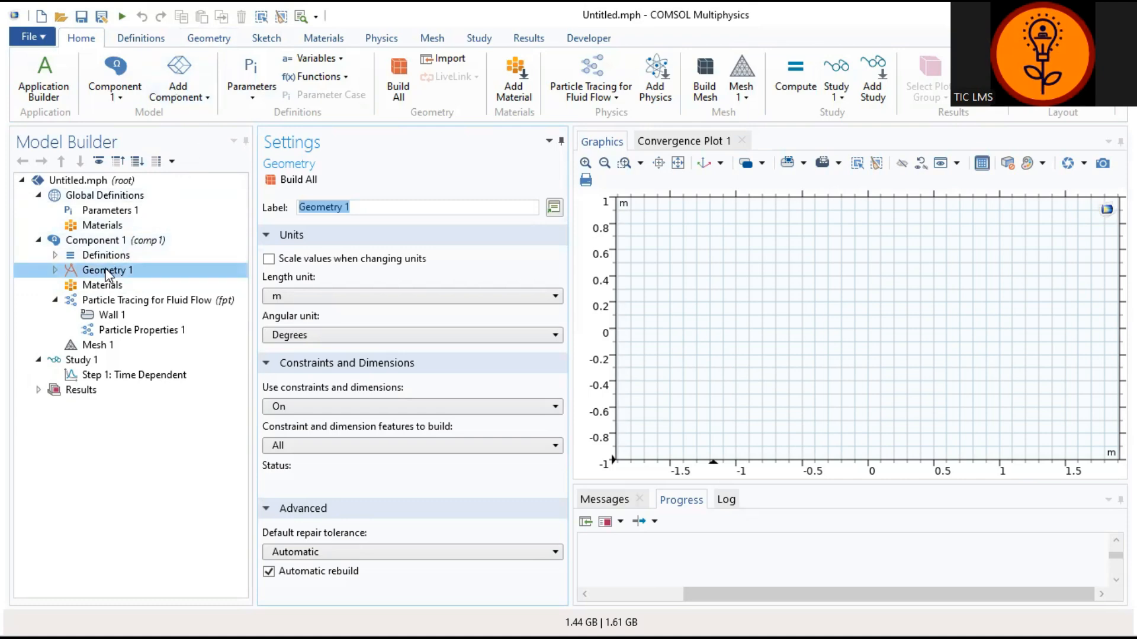
{"action": "right_click", "coordinate": [107, 274]}
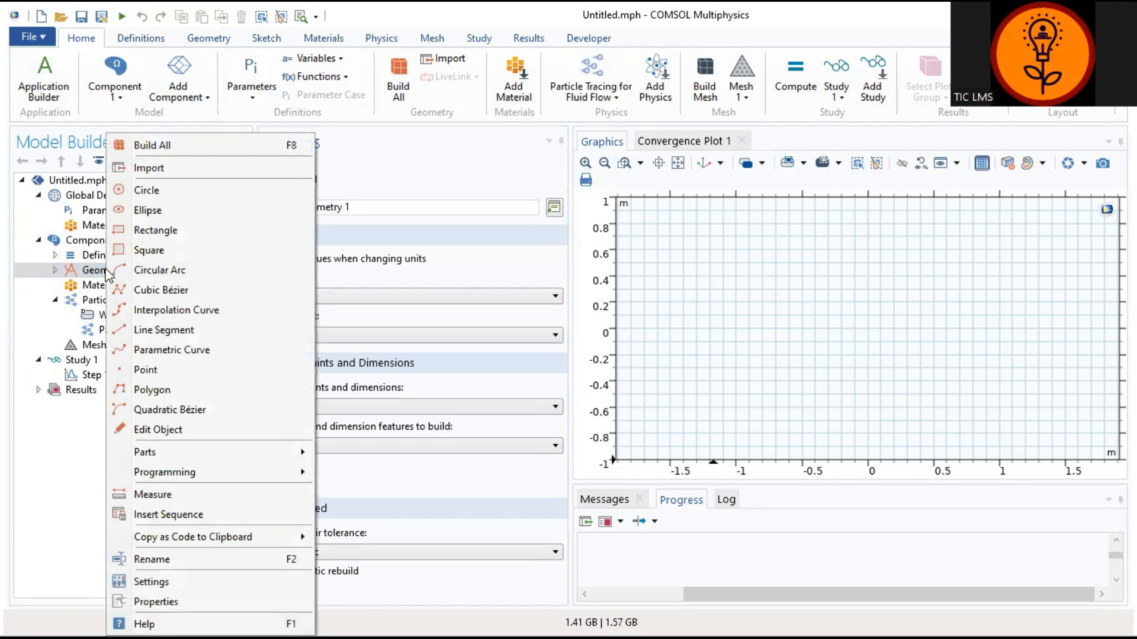
{"action": "left_click", "coordinate": [65, 489]}
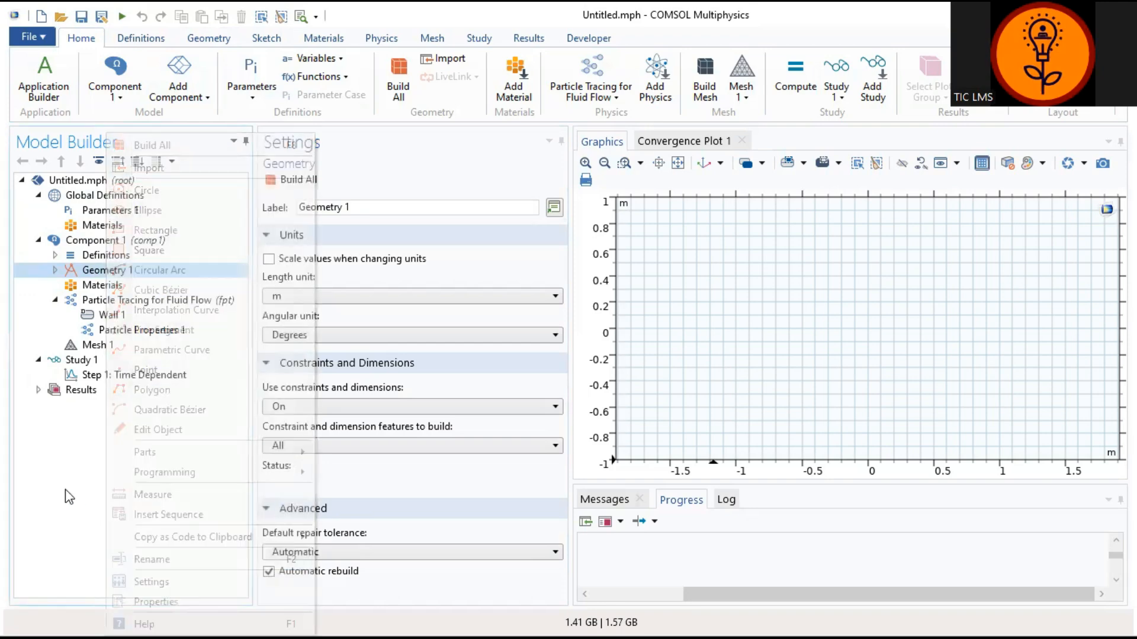
{"action": "left_click", "coordinate": [209, 39]}
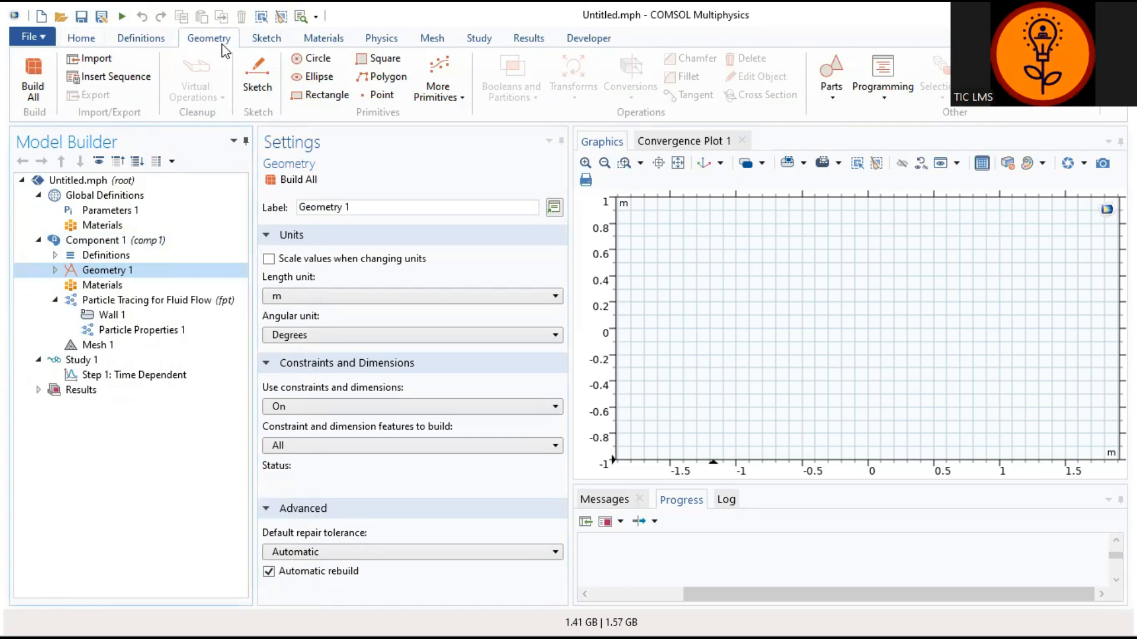
{"action": "left_click", "coordinate": [335, 96]}
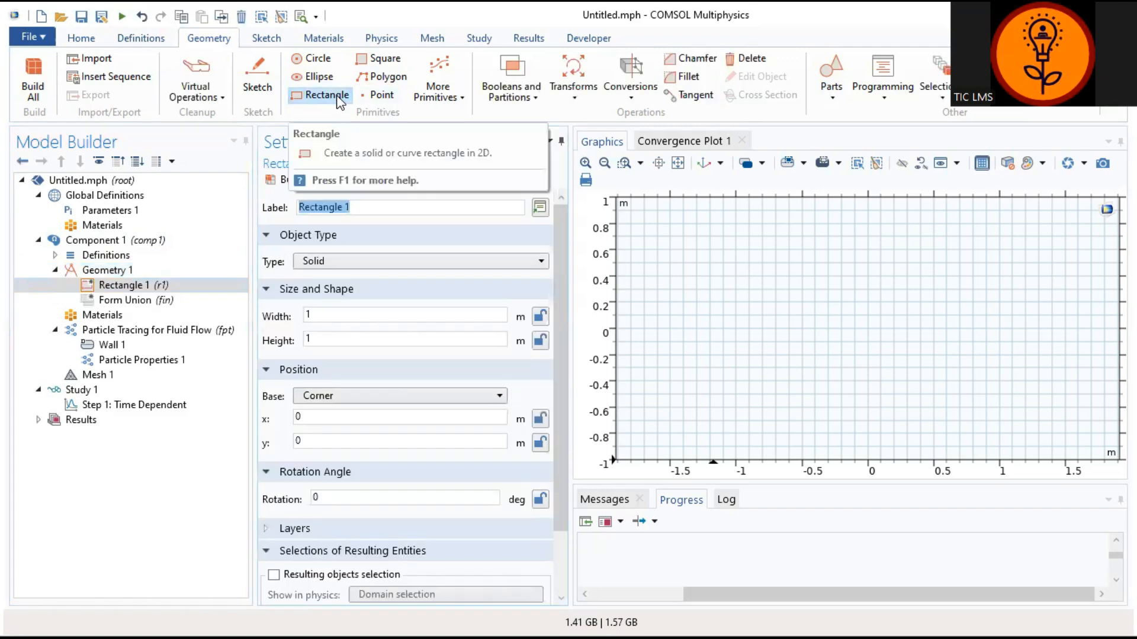
Step: Set Rectangle 1 to width 10 m and height 5 m and build it
{"action": "left_click", "coordinate": [367, 319]}
{"action": "type", "text": "0"}
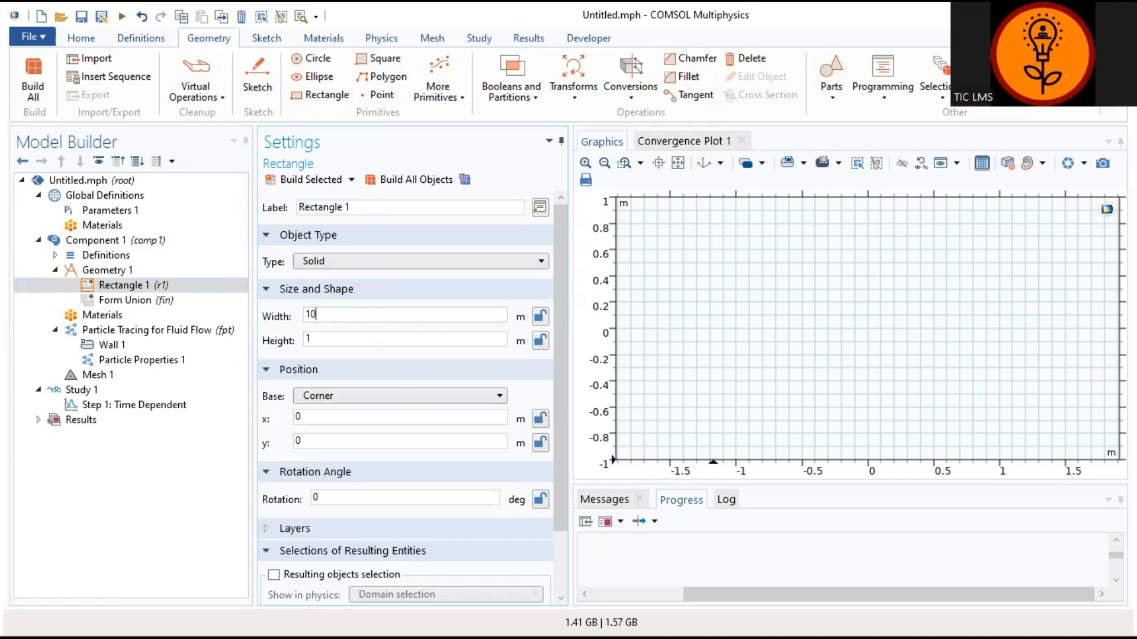
{"action": "left_click", "coordinate": [356, 343]}
{"action": "key", "text": "BackSpace"}
{"action": "type", "text": "5"}
{"action": "scroll", "coordinate": [390, 466], "scroll_direction": "down", "scroll_amount": 2}
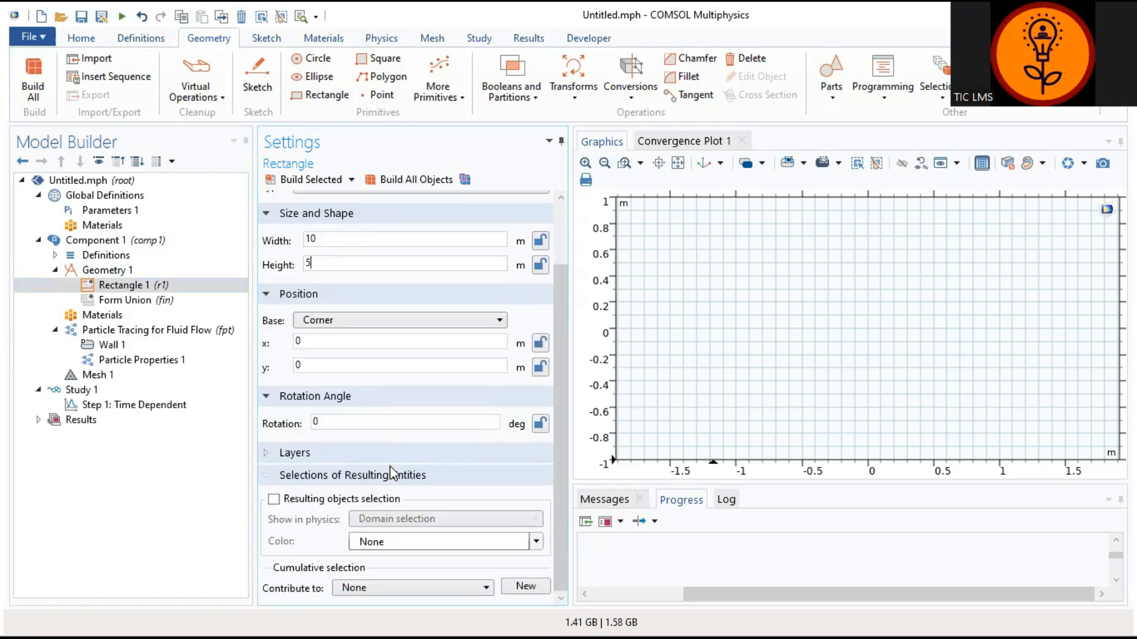
{"action": "scroll", "coordinate": [390, 466], "scroll_direction": "up", "scroll_amount": 2}
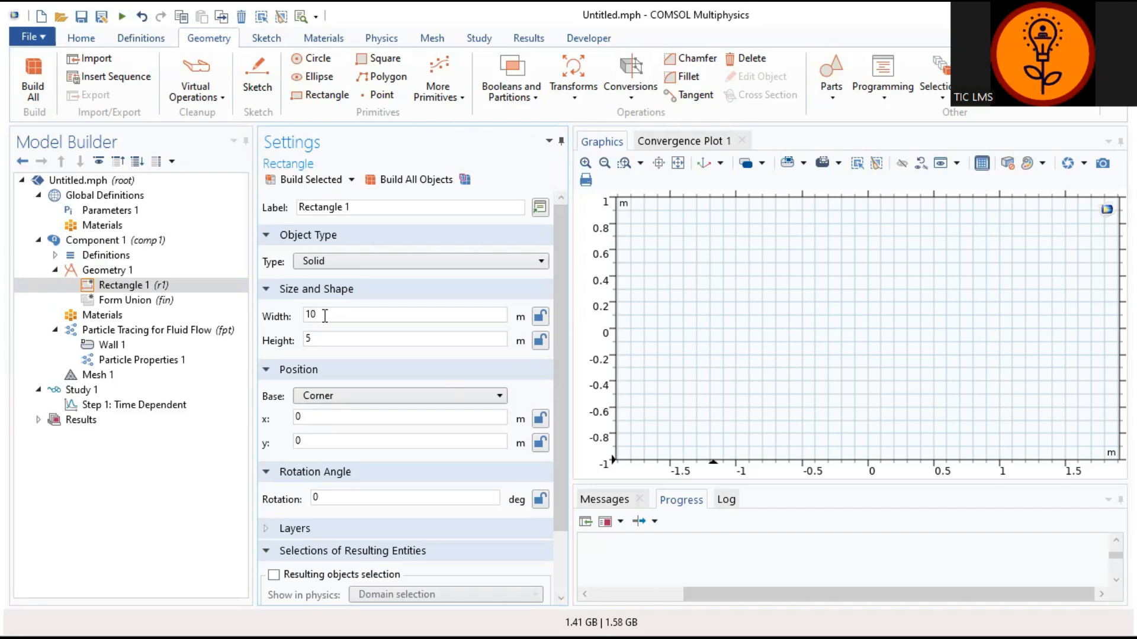
{"action": "left_click", "coordinate": [311, 181]}
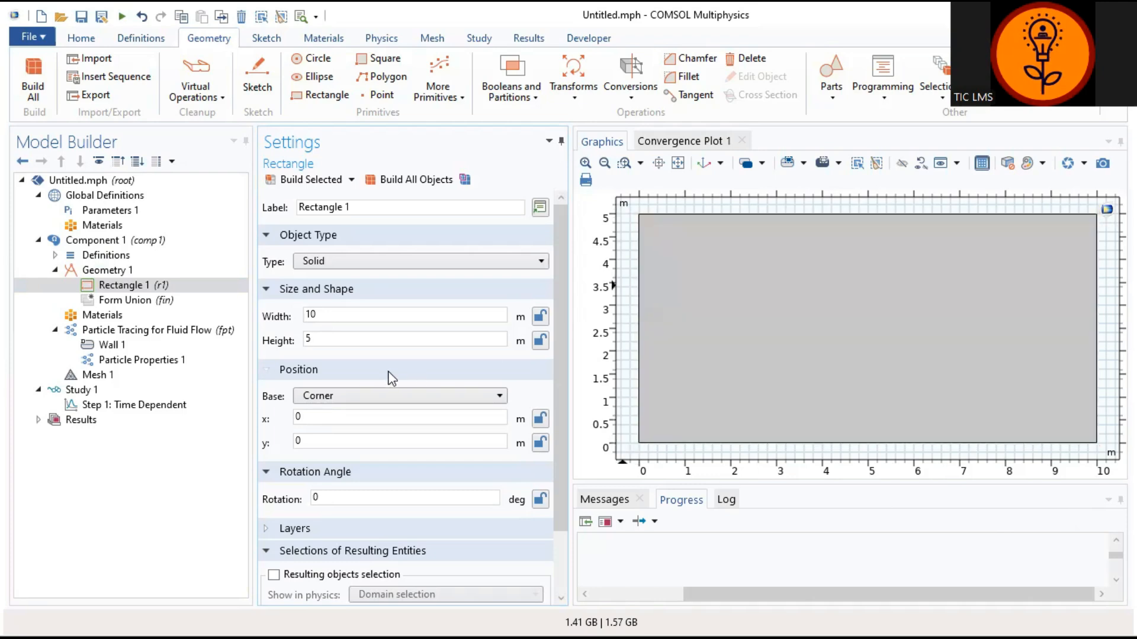
{"action": "left_click", "coordinate": [263, 39]}
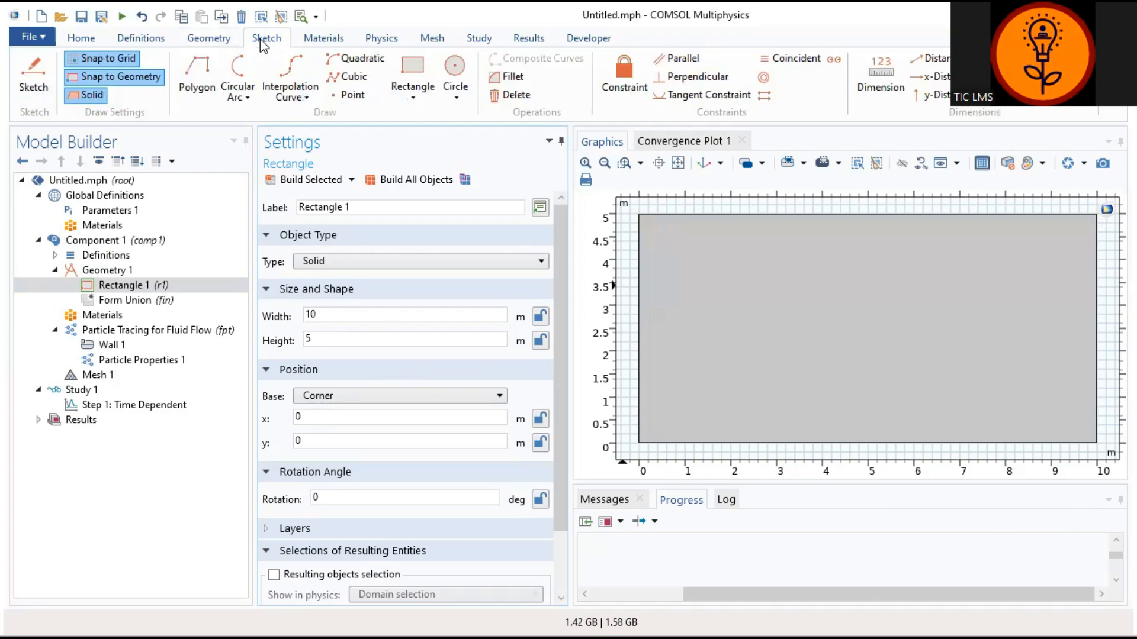
Step: Sketch closed Polygon 1 with corners (1, 6.5), (1, 3.5), (2.5, 3.5), (2.5, 6.5)
{"action": "left_click", "coordinate": [192, 77]}
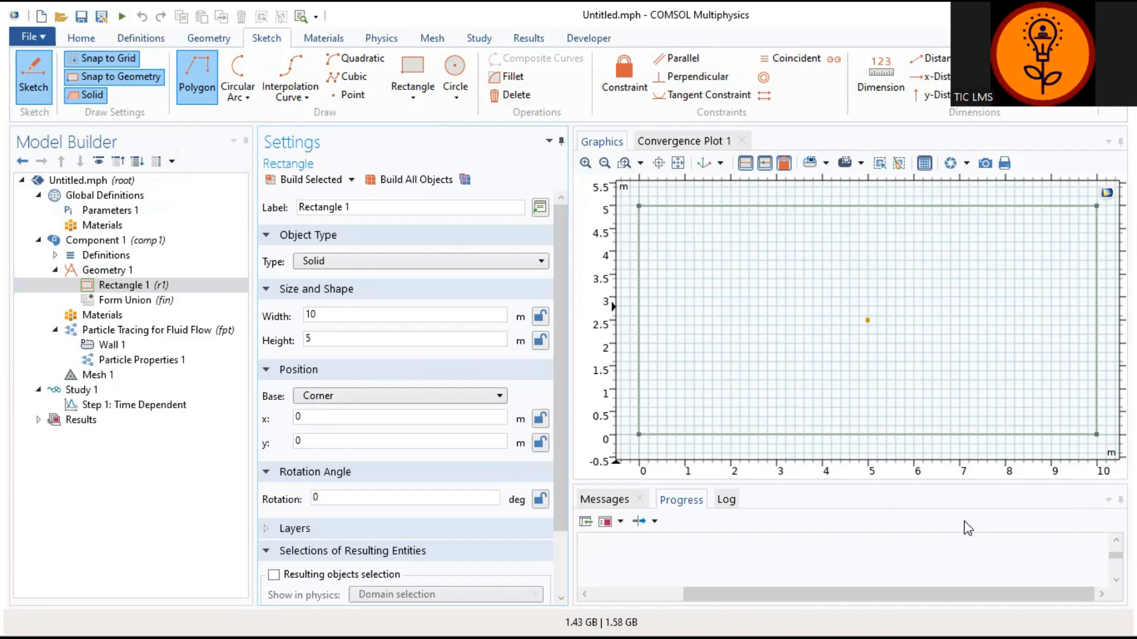
{"action": "left_click", "coordinate": [603, 168]}
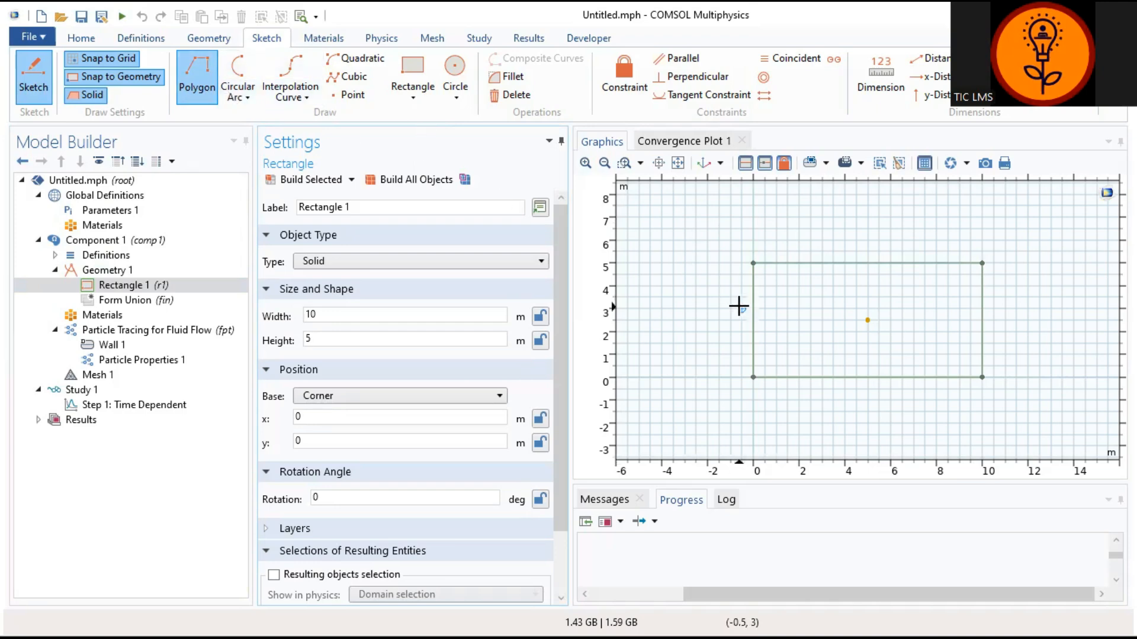
{"action": "left_click", "coordinate": [777, 228]}
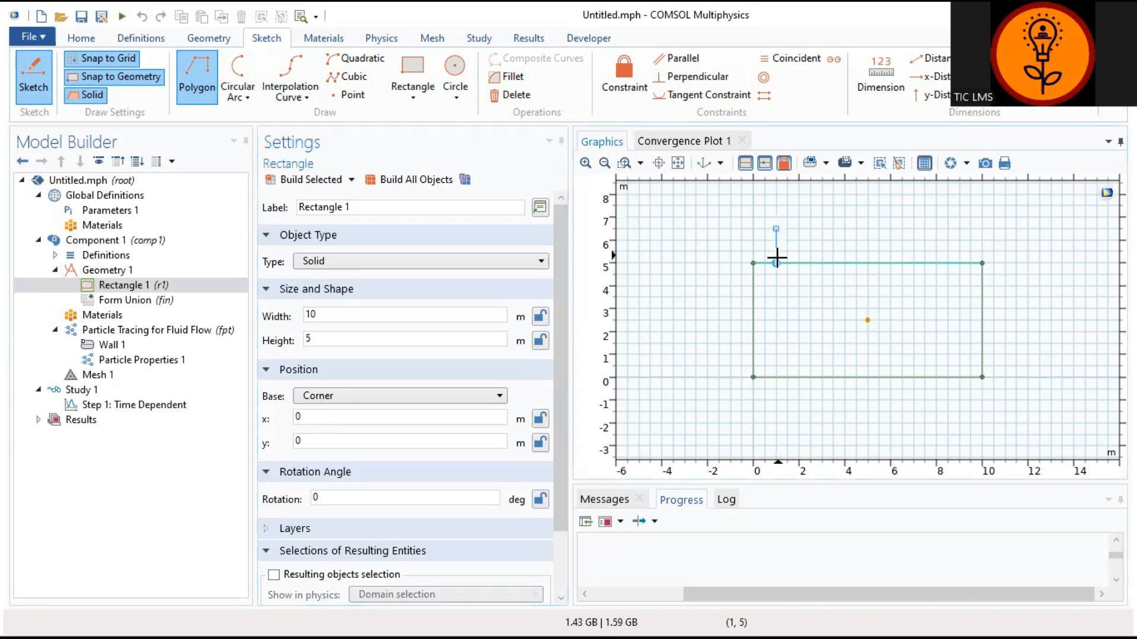
{"action": "left_click", "coordinate": [776, 298]}
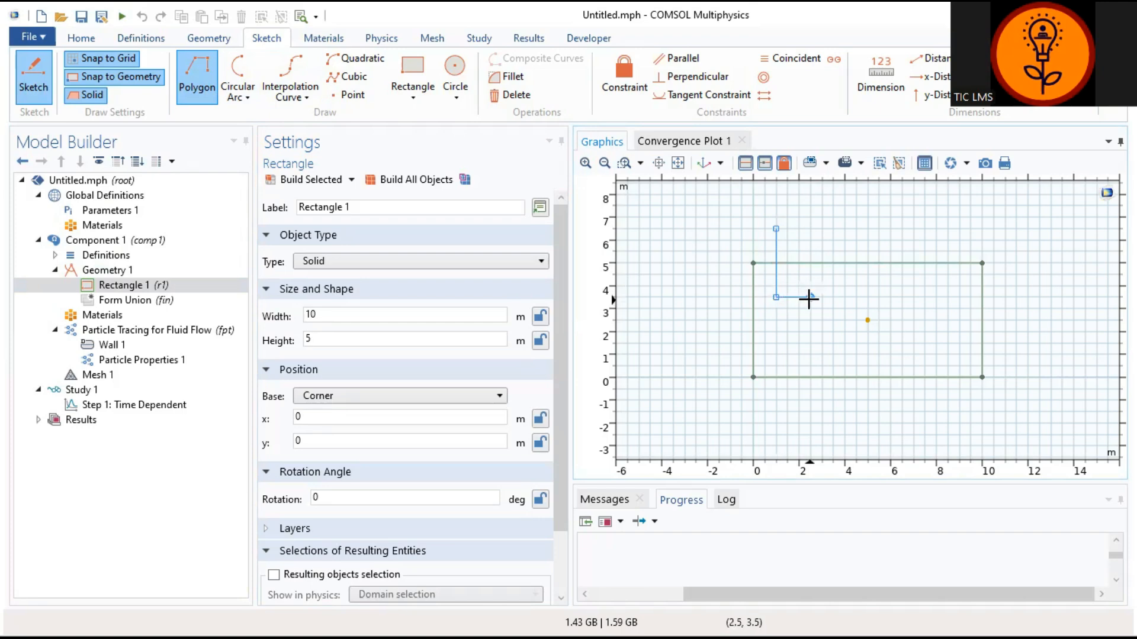
{"action": "left_click", "coordinate": [811, 297]}
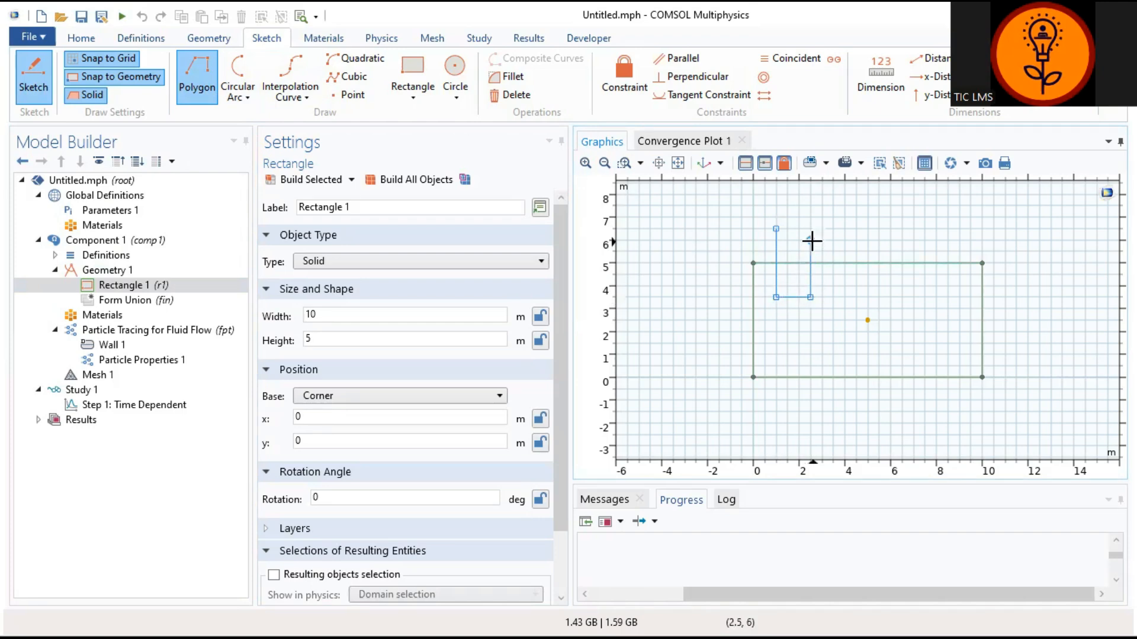
{"action": "left_click", "coordinate": [811, 228]}
{"action": "left_click", "coordinate": [775, 228]}
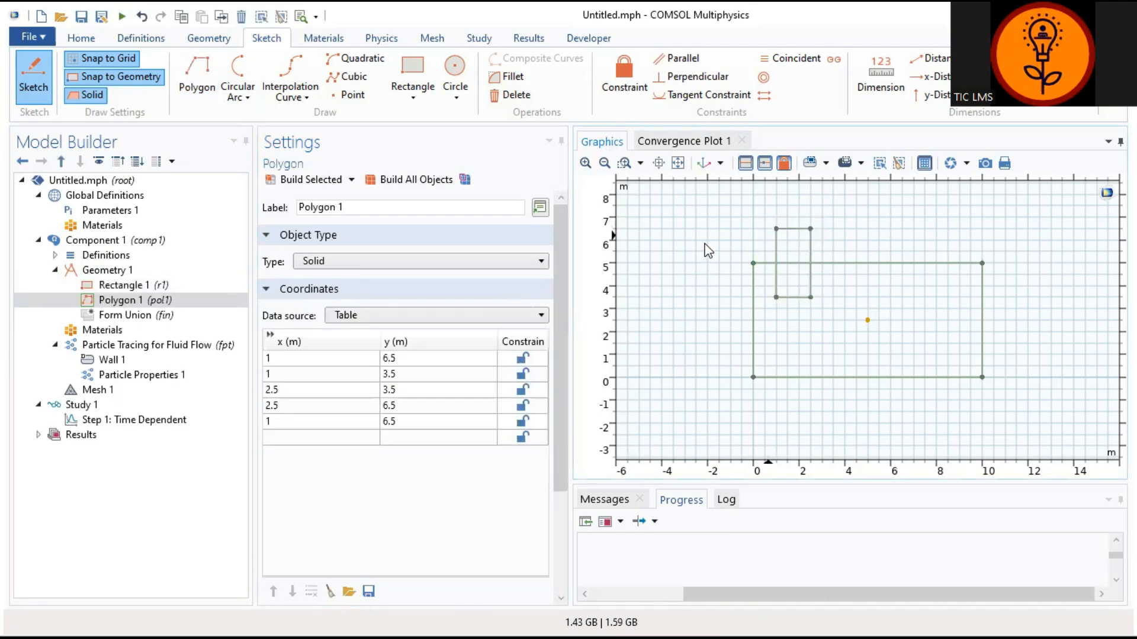
{"action": "left_click", "coordinate": [201, 71]}
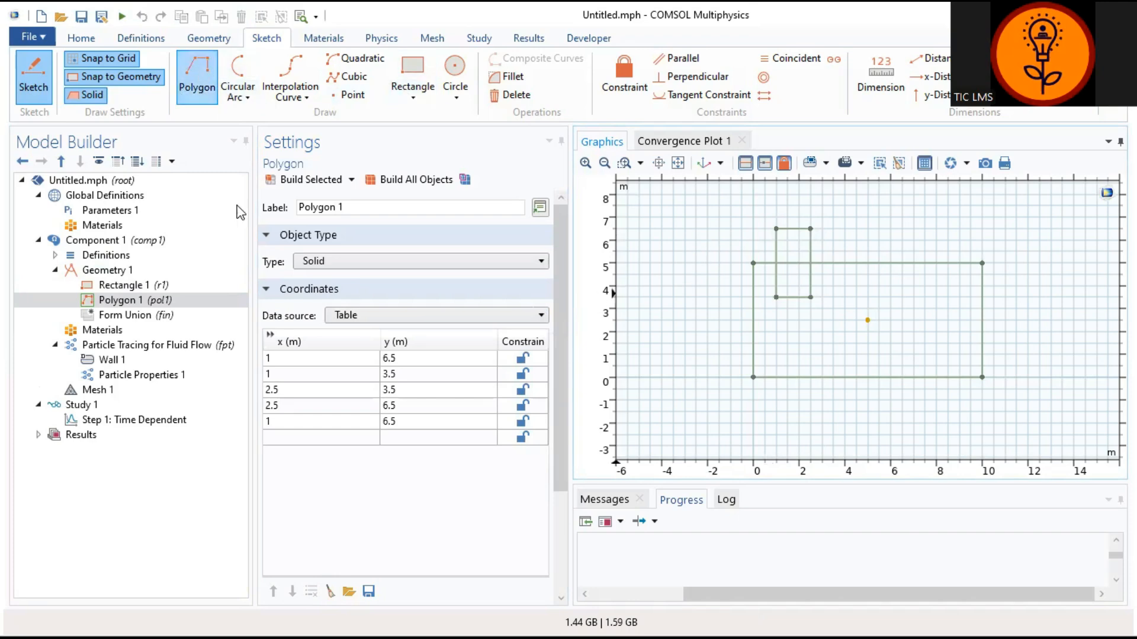
Step: Draw triangular Polygon 2 through (-2, 2.5), (-2, 0.5) and (1.5, 1.5)
{"action": "left_click", "coordinate": [705, 320]}
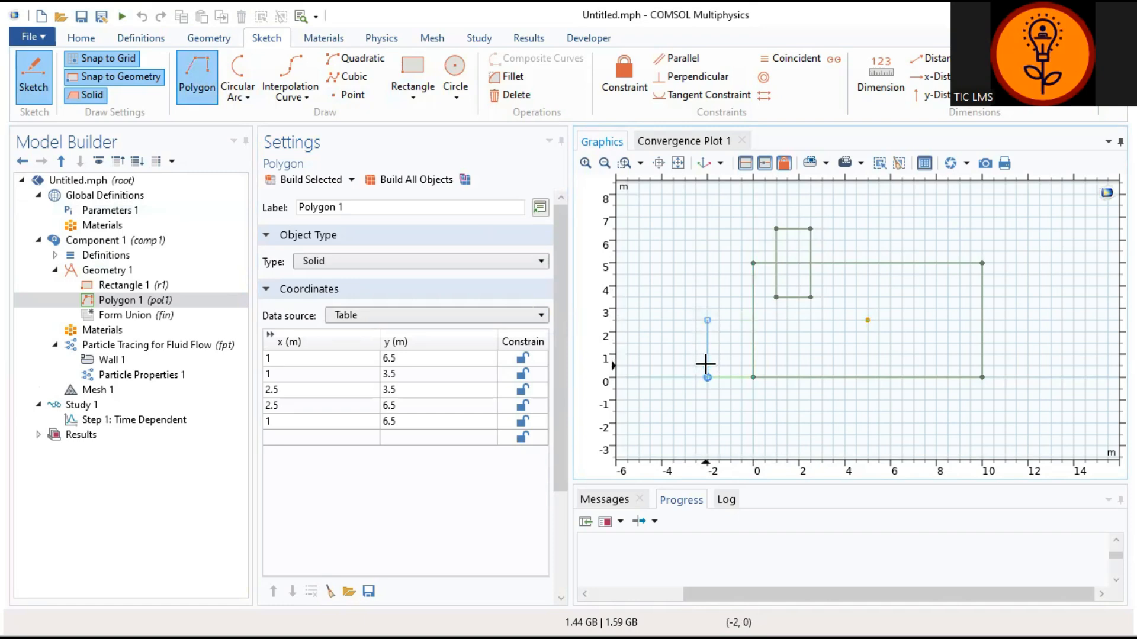
{"action": "left_click", "coordinate": [706, 364]}
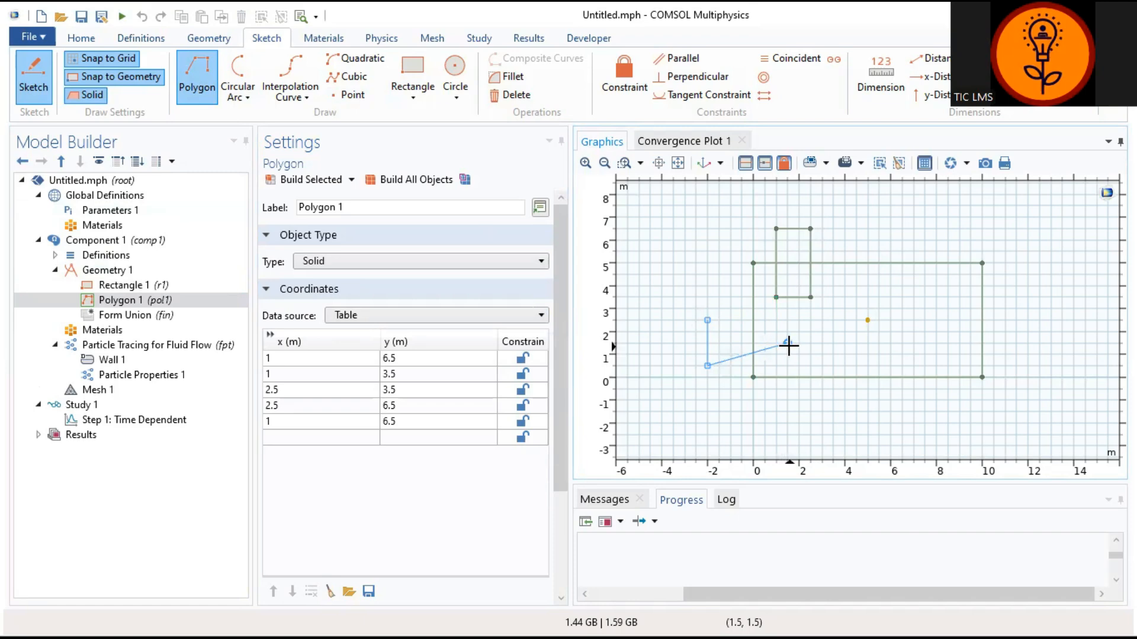
{"action": "left_click", "coordinate": [789, 346]}
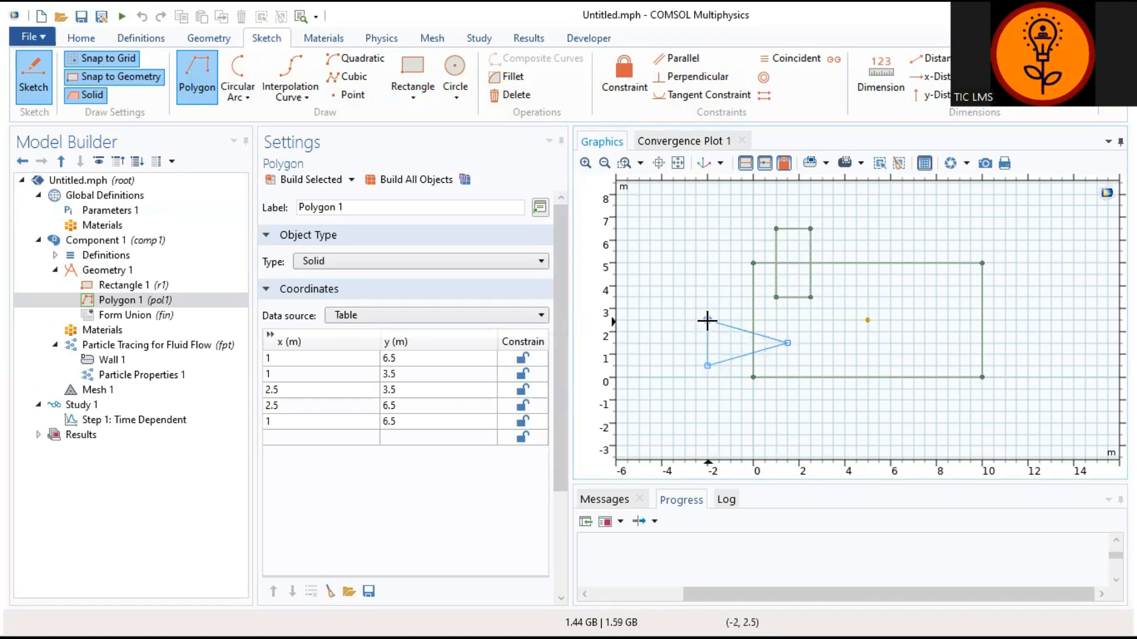
{"action": "left_click", "coordinate": [707, 321]}
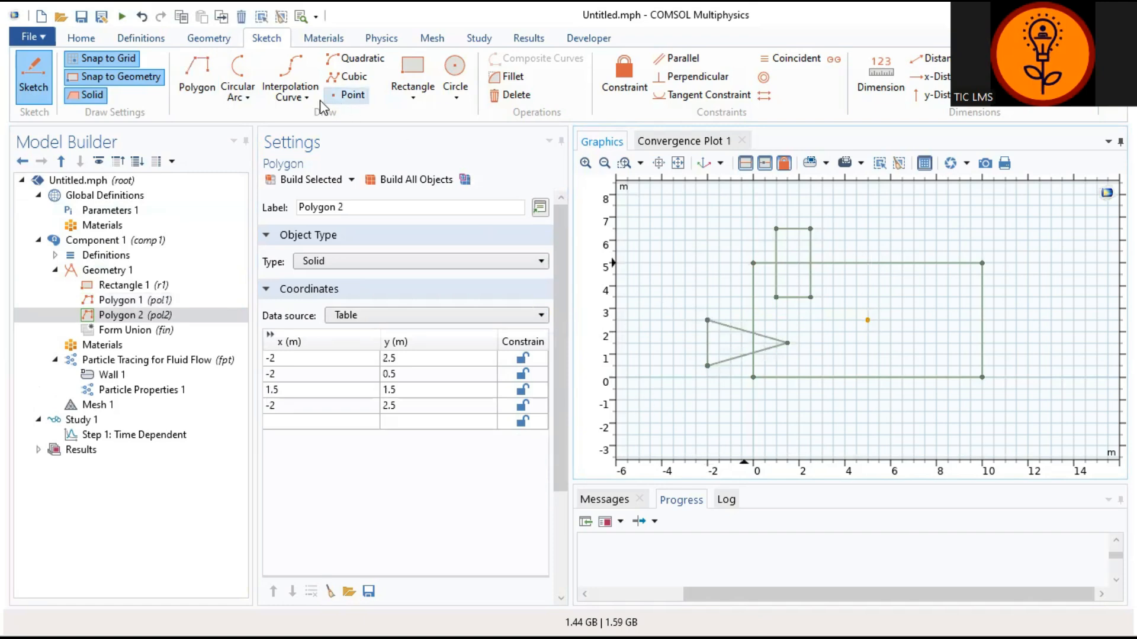
Step: Draw triangular Polygon 3 through (8.5, 3.5), (8.5, 1.5) and (12, 2.5)
{"action": "left_click", "coordinate": [197, 77]}
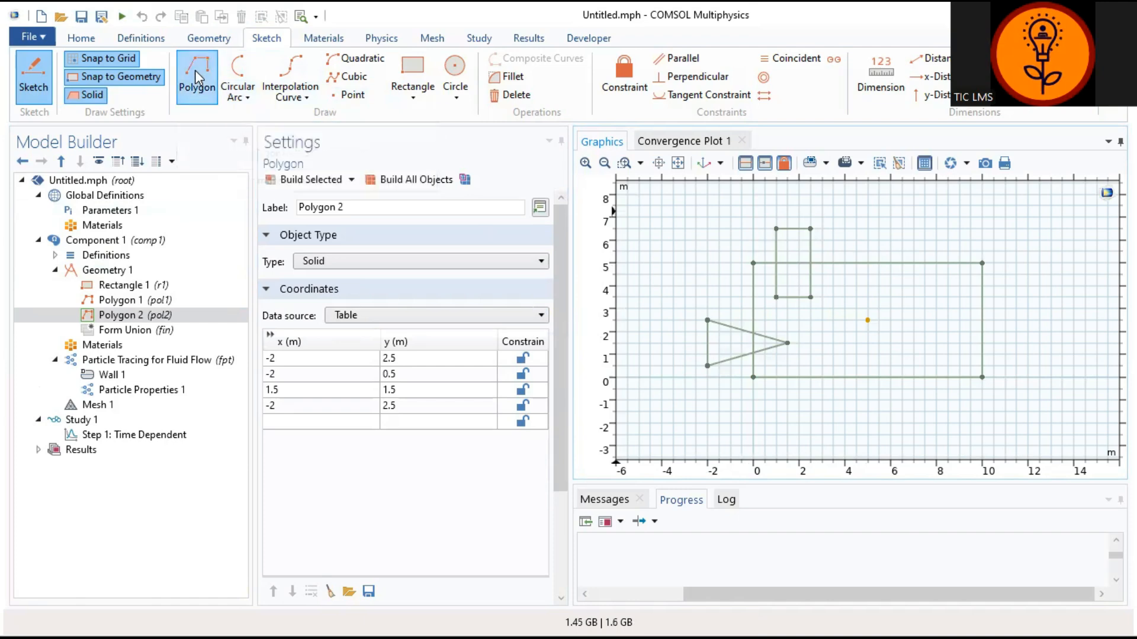
{"action": "left_click", "coordinate": [867, 321]}
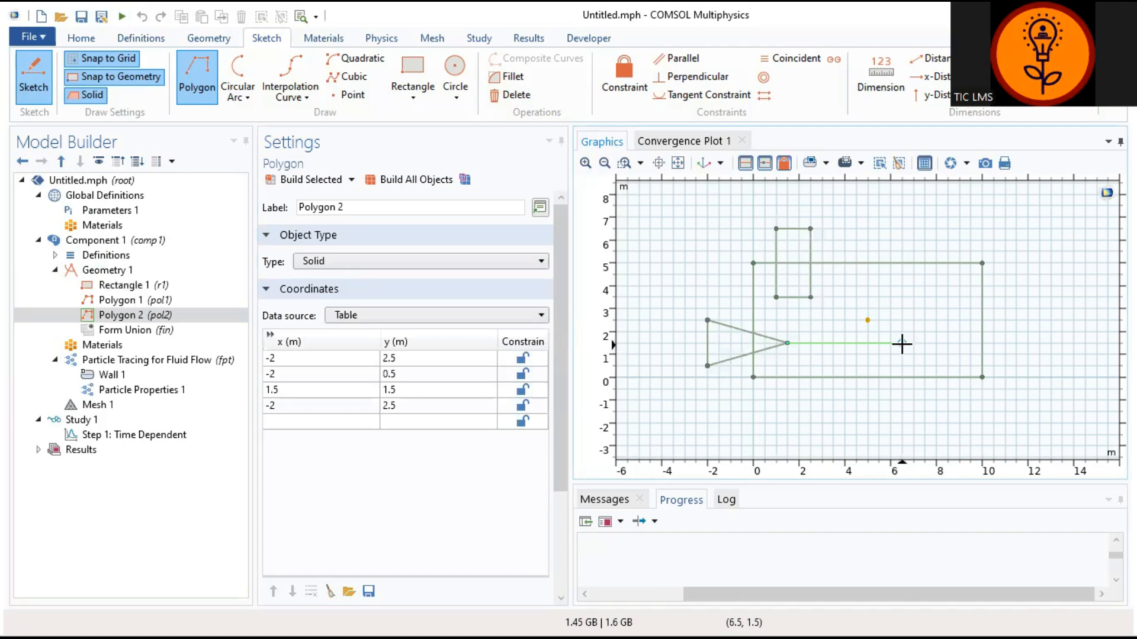
{"action": "left_click", "coordinate": [948, 296]}
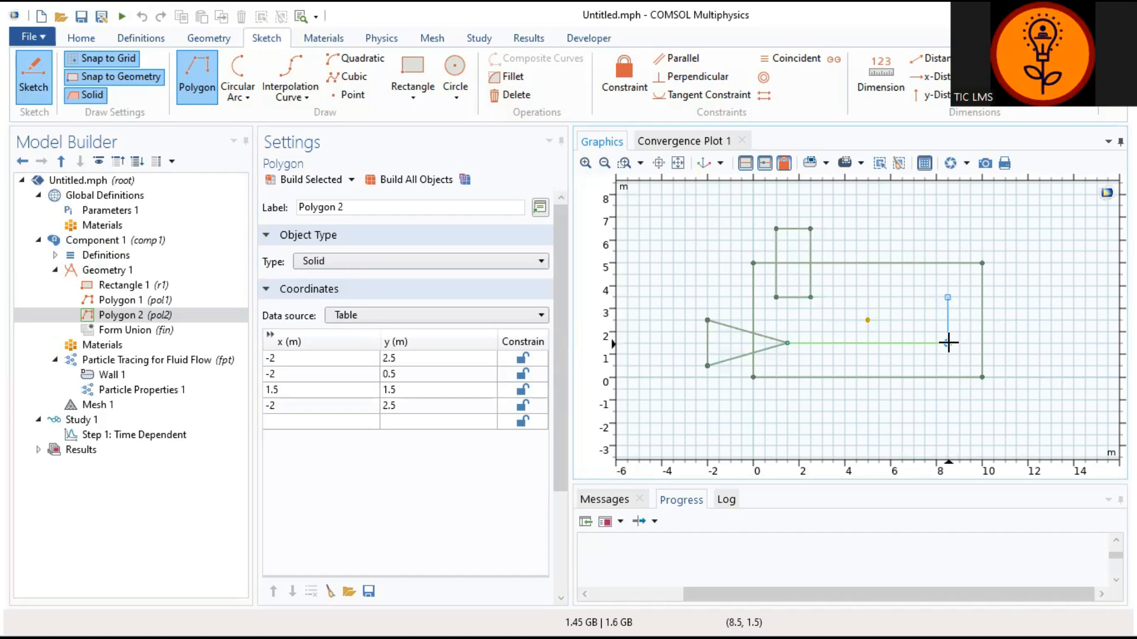
{"action": "left_click", "coordinate": [947, 343]}
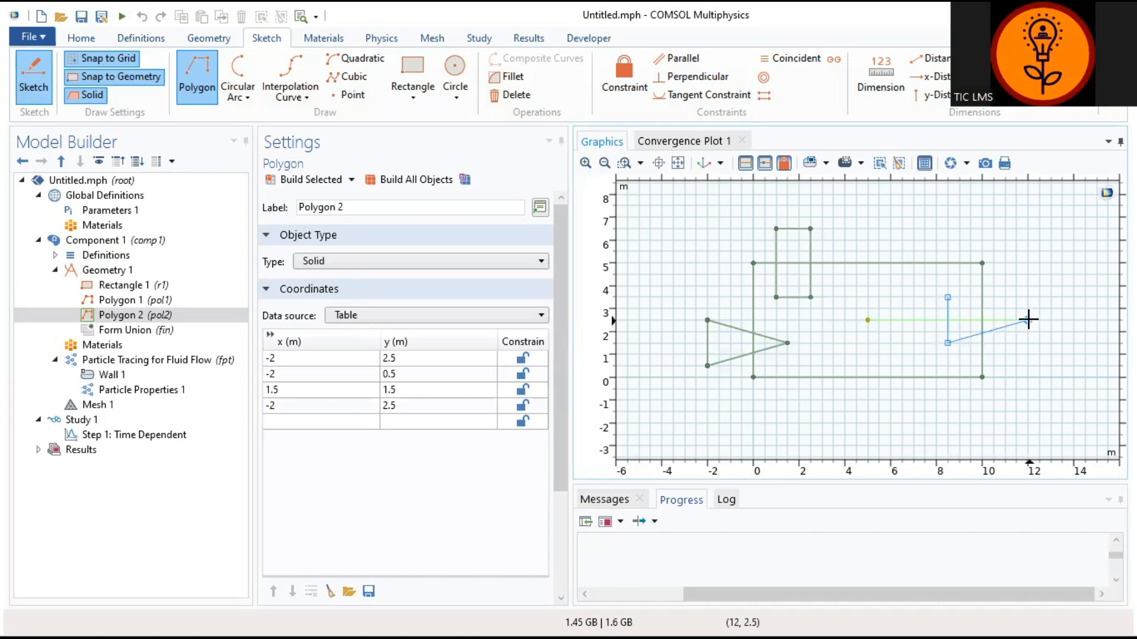
{"action": "left_click", "coordinate": [1029, 320]}
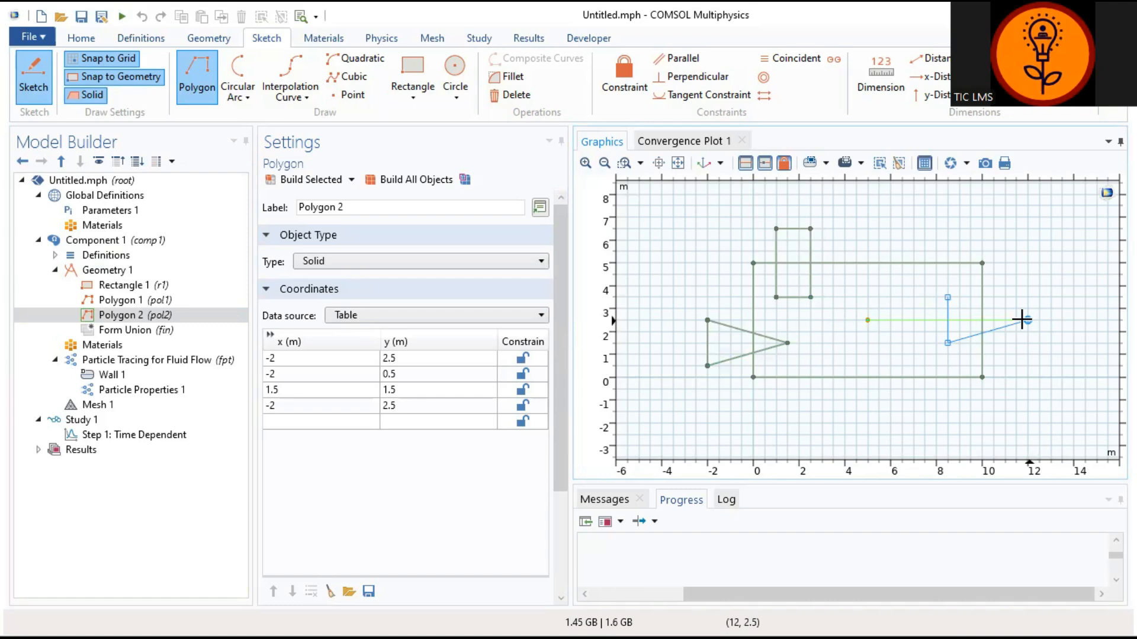
{"action": "left_click", "coordinate": [946, 297]}
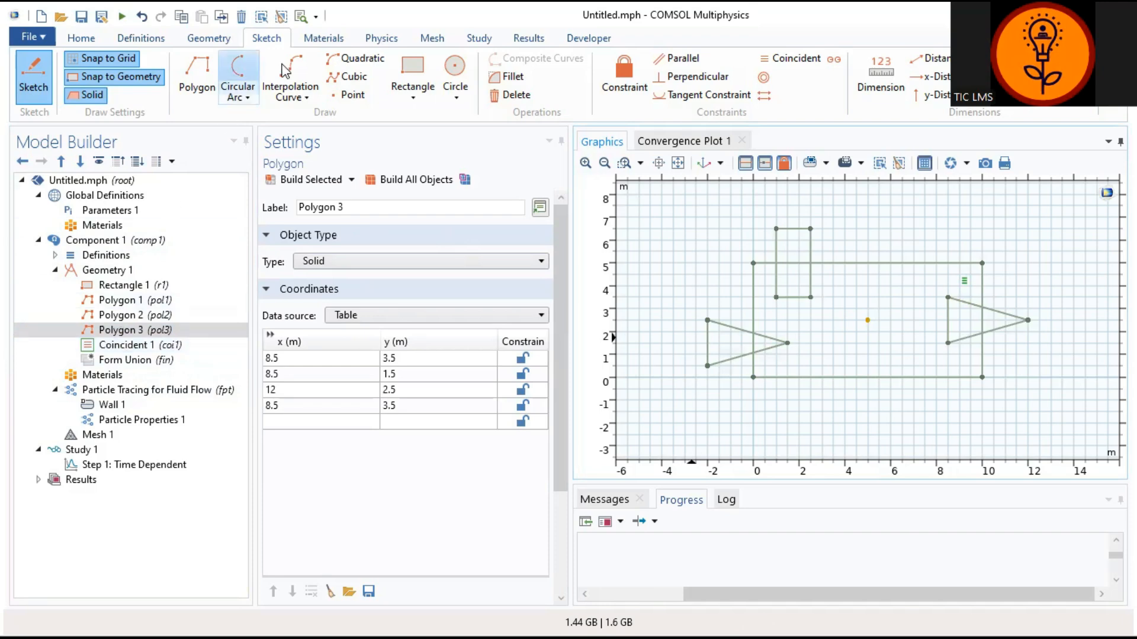
{"action": "left_click", "coordinate": [222, 39]}
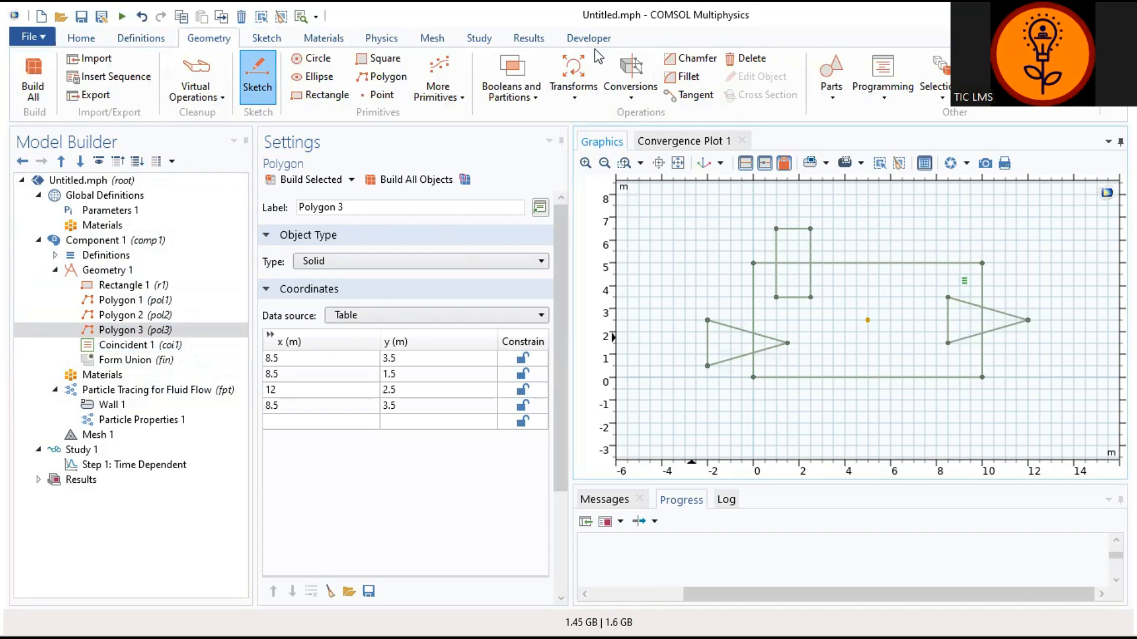
Step: Add Convert to Solid 1 with pol1, pol2 and pol3 as input objects
{"action": "left_click", "coordinate": [629, 98]}
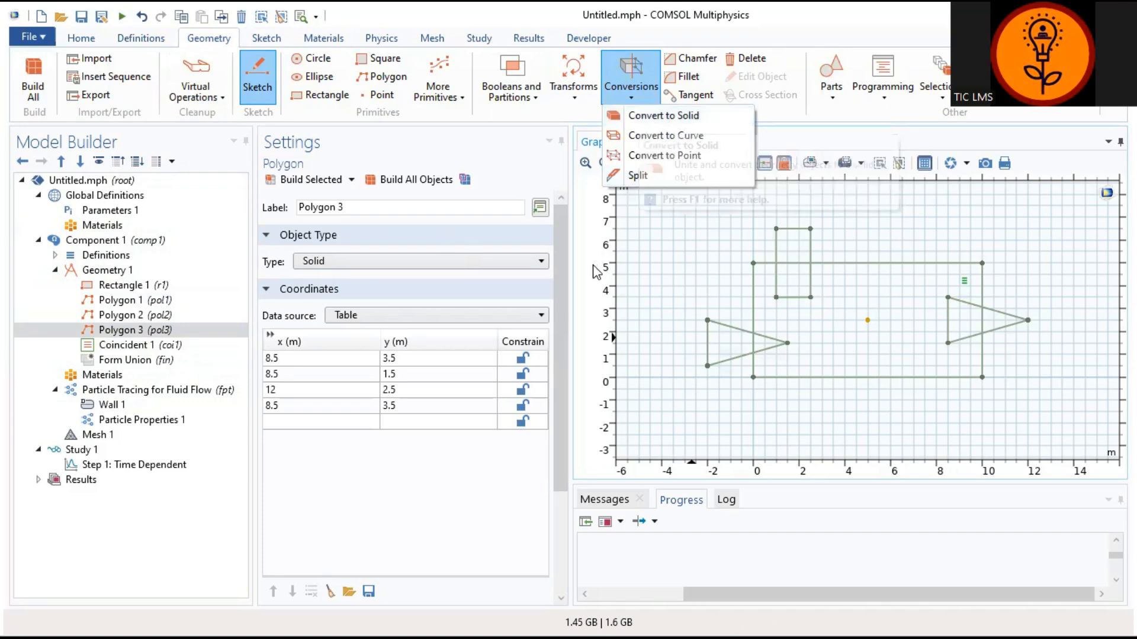
{"action": "left_click", "coordinate": [708, 119]}
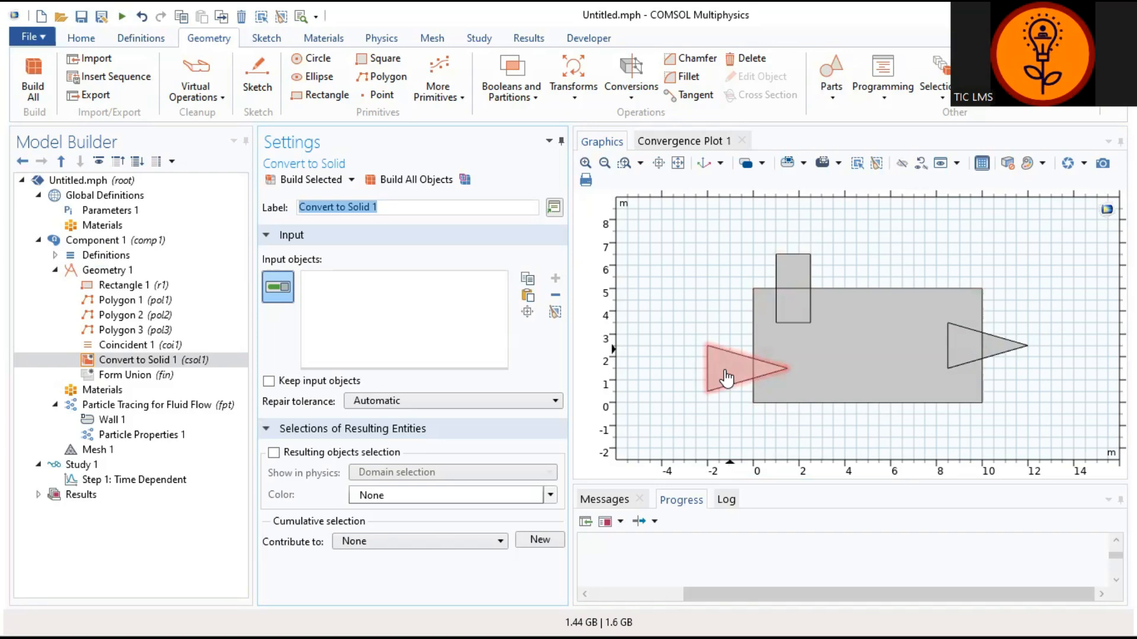
{"action": "left_click", "coordinate": [796, 277]}
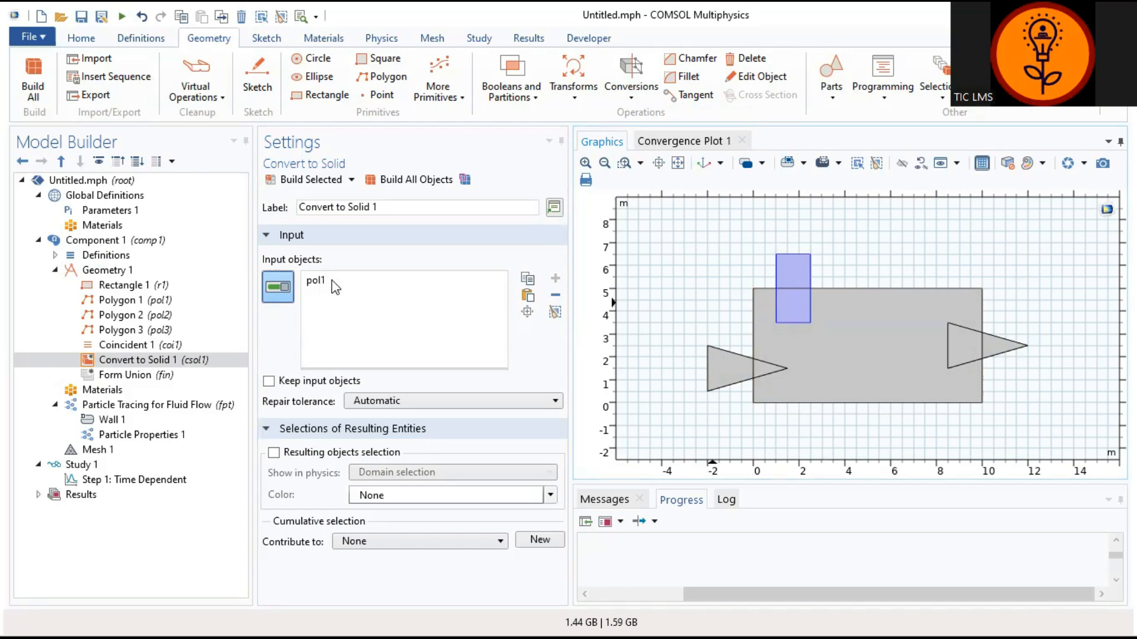
{"action": "left_click", "coordinate": [723, 379]}
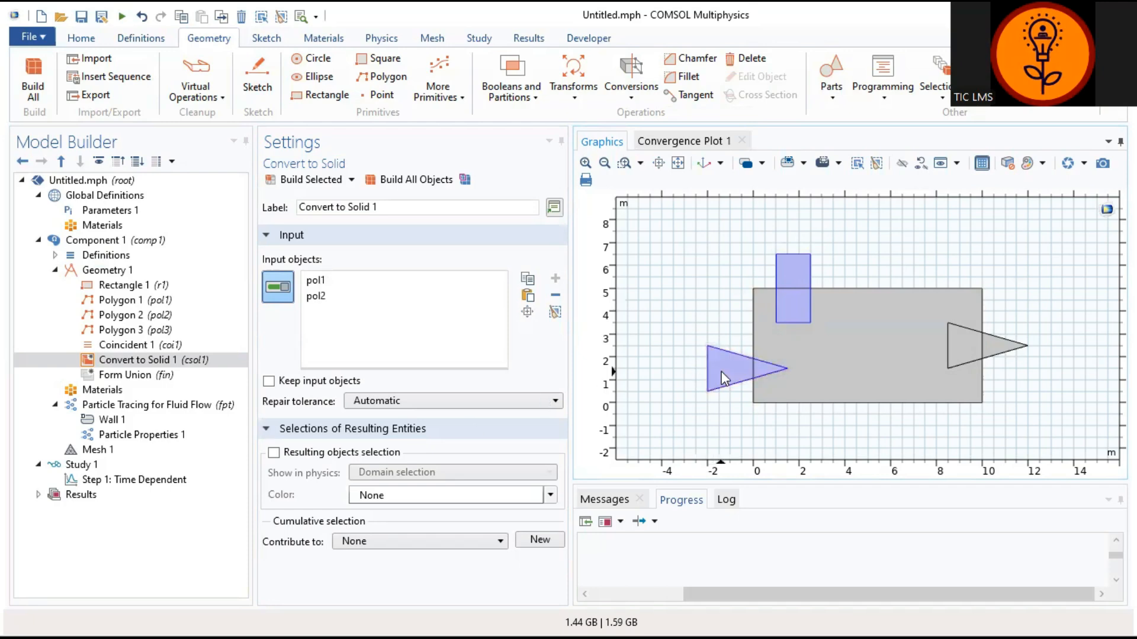
{"action": "left_click", "coordinate": [974, 345]}
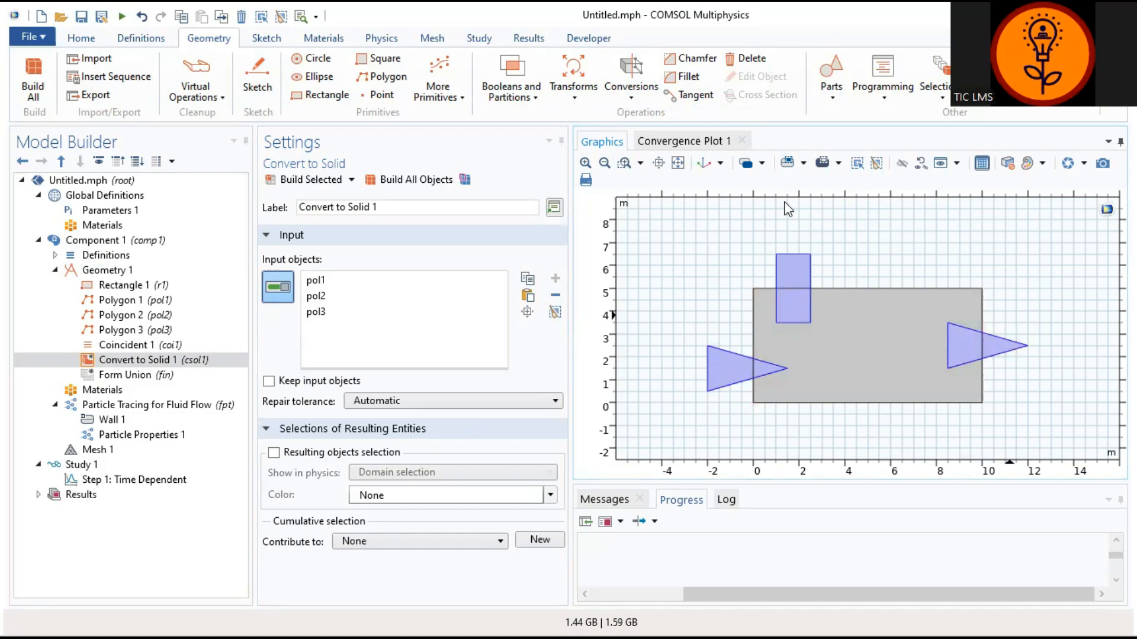
{"action": "left_click", "coordinate": [536, 100]}
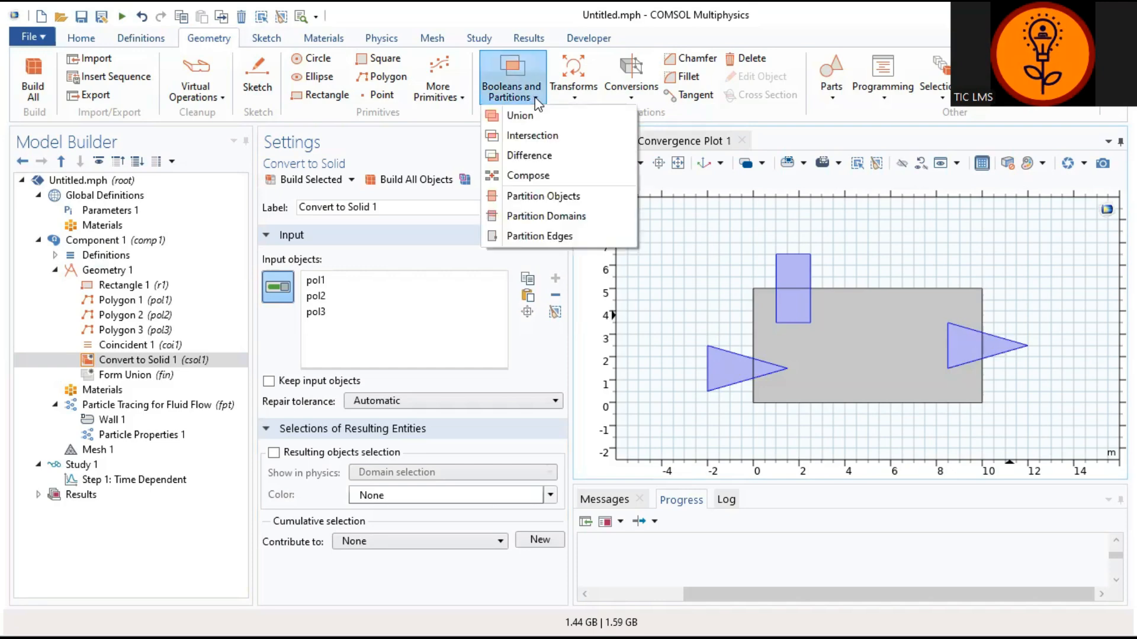
Step: Add Intersection 1 with the large rectangle r1 as its input object
{"action": "left_click", "coordinate": [535, 136]}
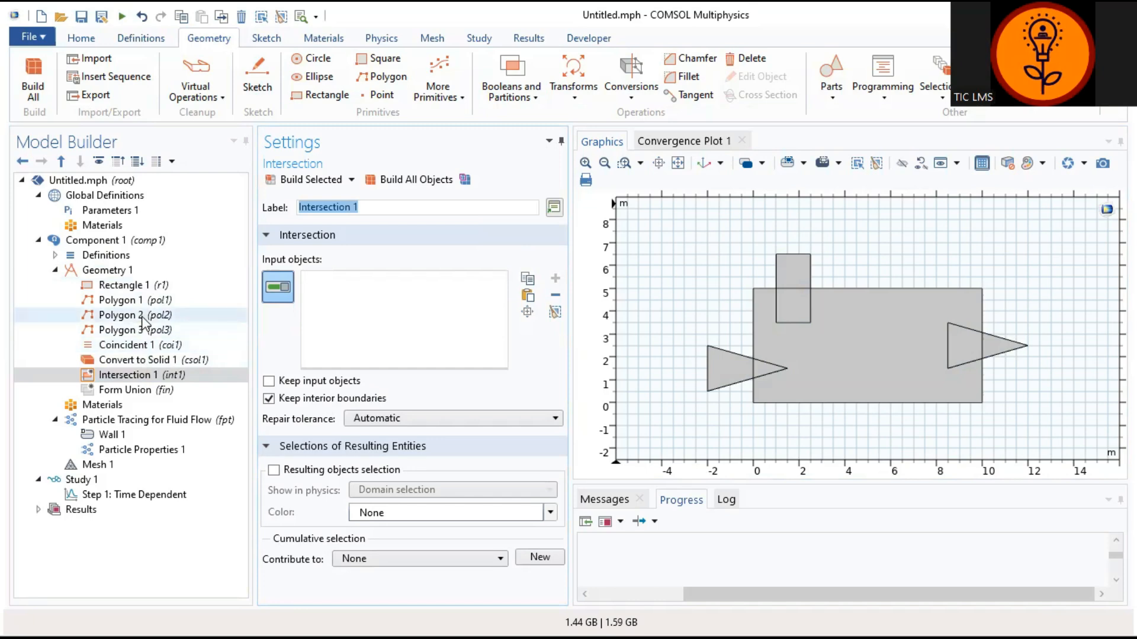
{"action": "left_click", "coordinate": [143, 376]}
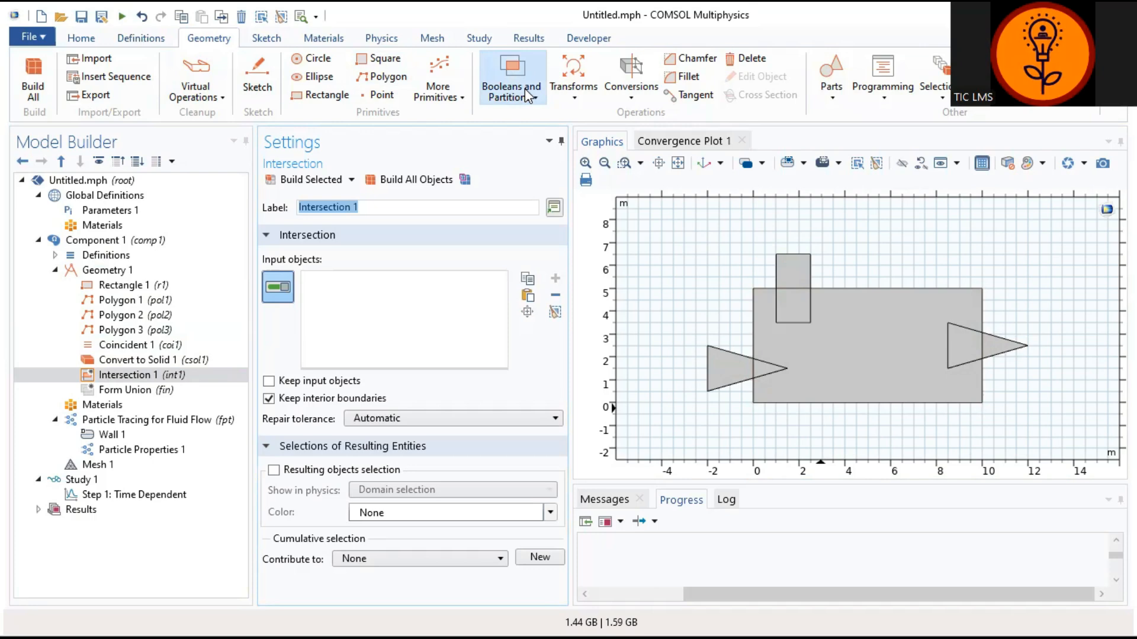
{"action": "left_click", "coordinate": [859, 353]}
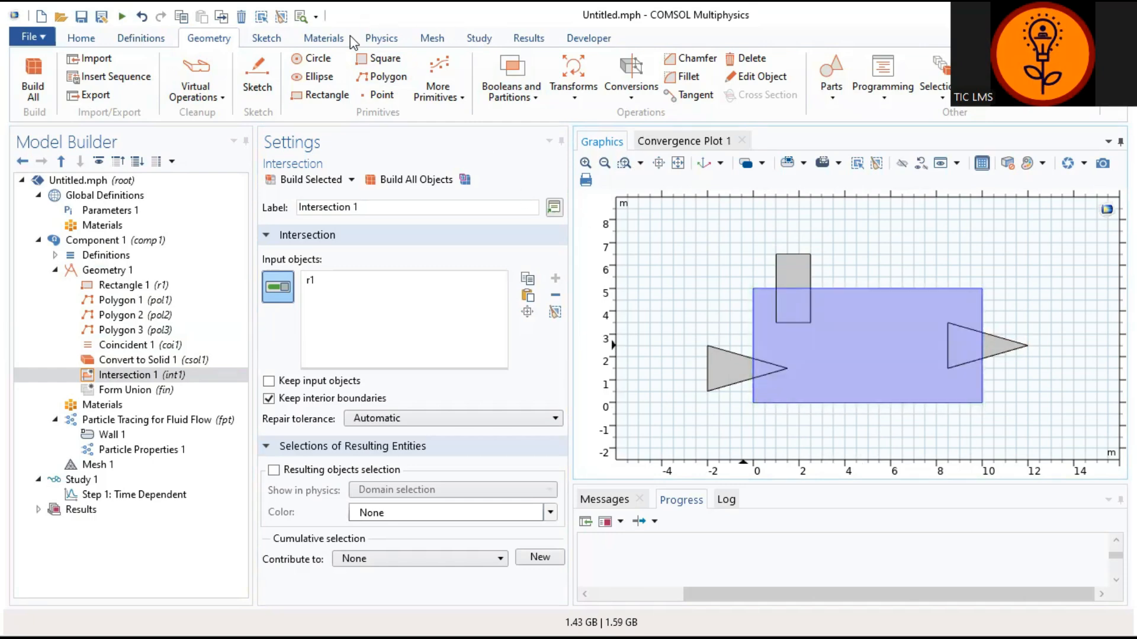
{"action": "left_click", "coordinate": [531, 101]}
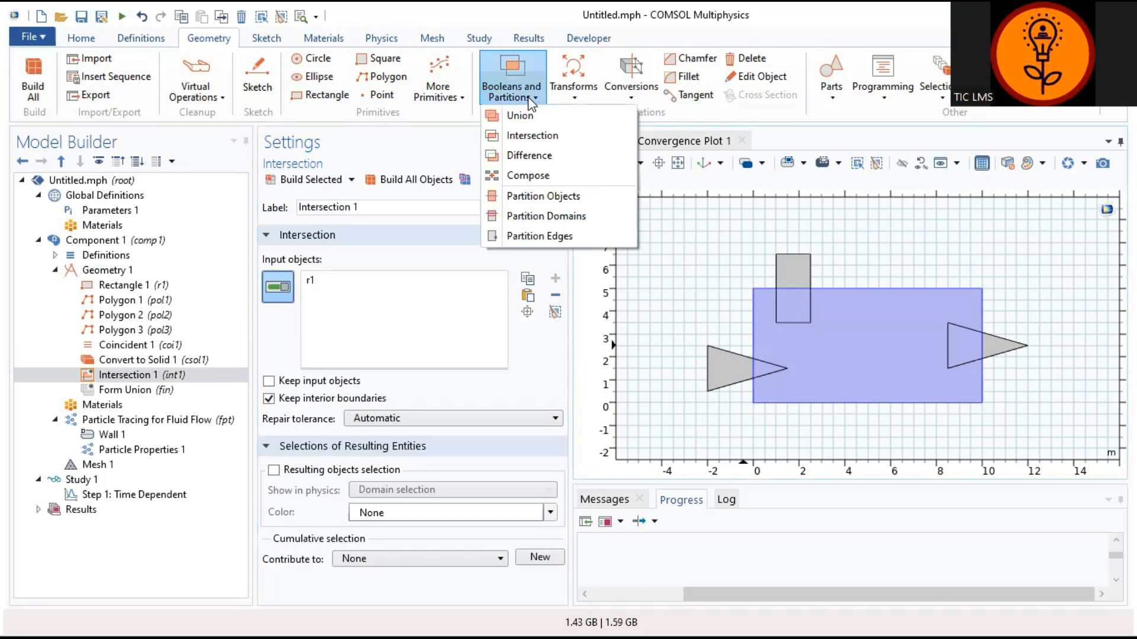
Step: Add Difference 1 with the large rectangle (int1) to keep and csol1 to subtract
{"action": "left_click", "coordinate": [529, 155]}
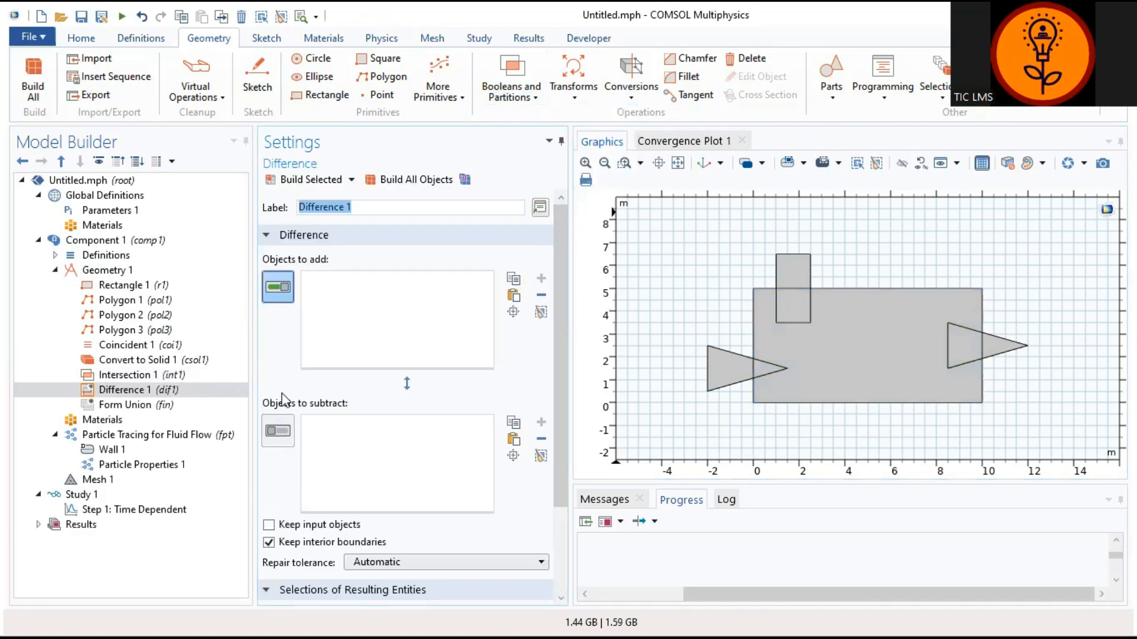
{"action": "left_click", "coordinate": [141, 392]}
{"action": "left_click", "coordinate": [848, 375]}
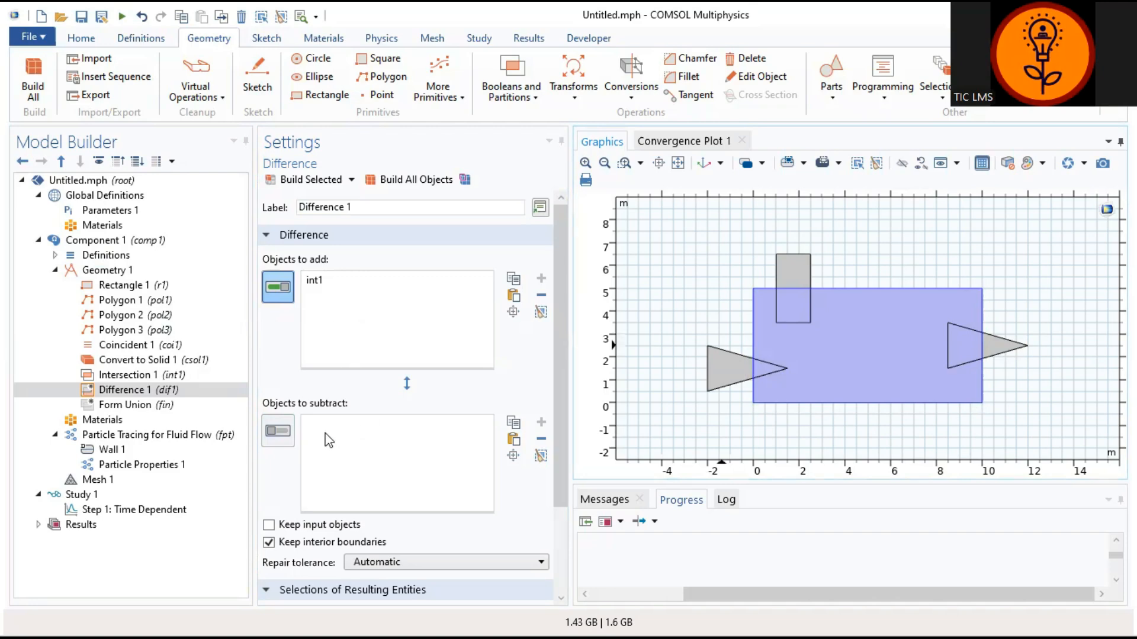
{"action": "left_click", "coordinate": [285, 434]}
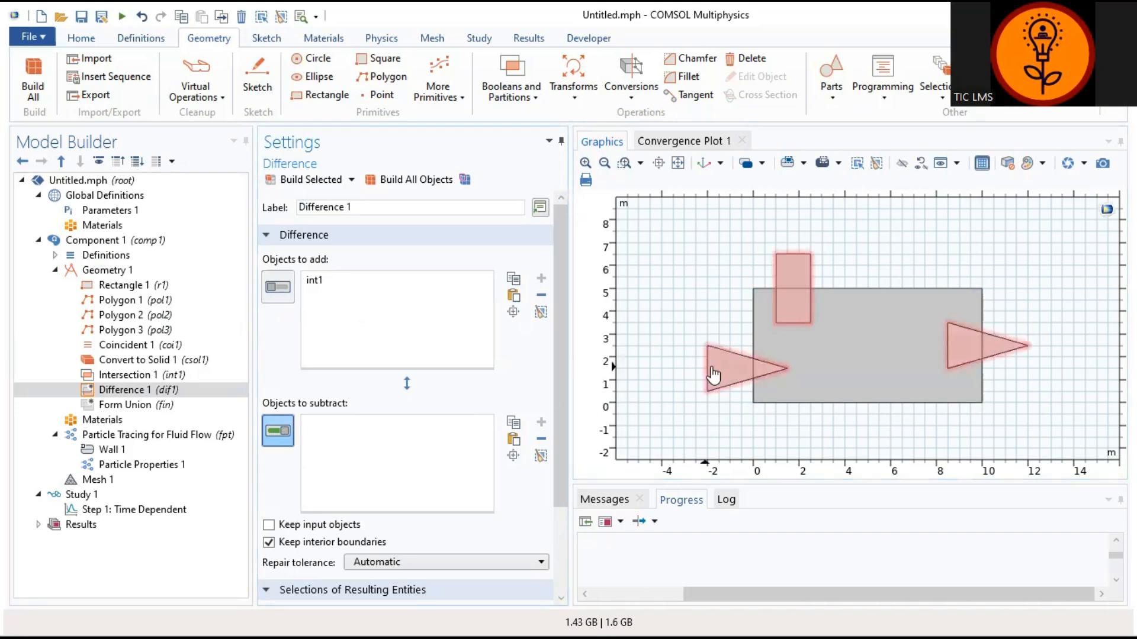
{"action": "left_click", "coordinate": [734, 387]}
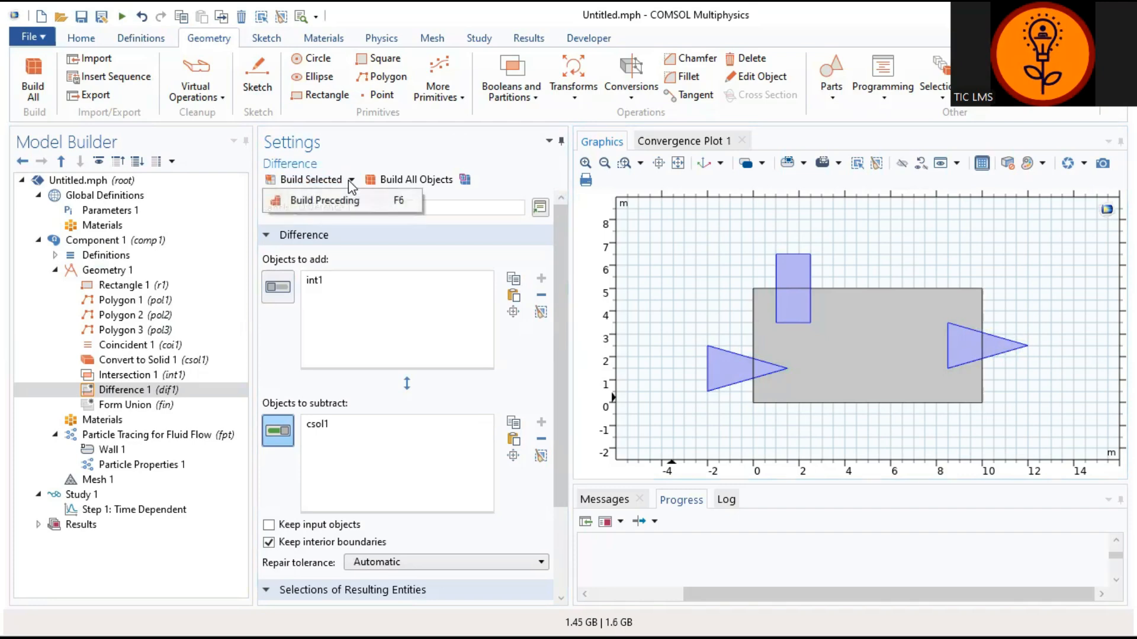
Step: Build Difference 1, cutting a top notch and triangular side cuts into the 10 m by 5 m rectangle
{"action": "left_click", "coordinate": [320, 181]}
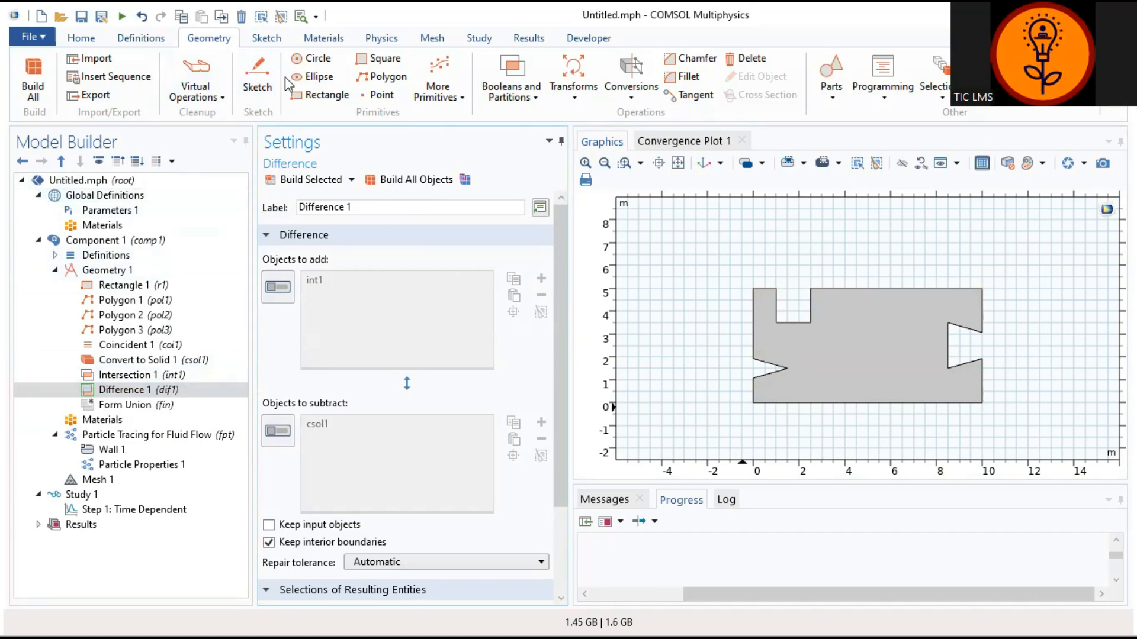
Step: Add and build Square 1 positioned at x 5, y 2.5 with a Center base point
{"action": "left_click", "coordinate": [387, 60]}
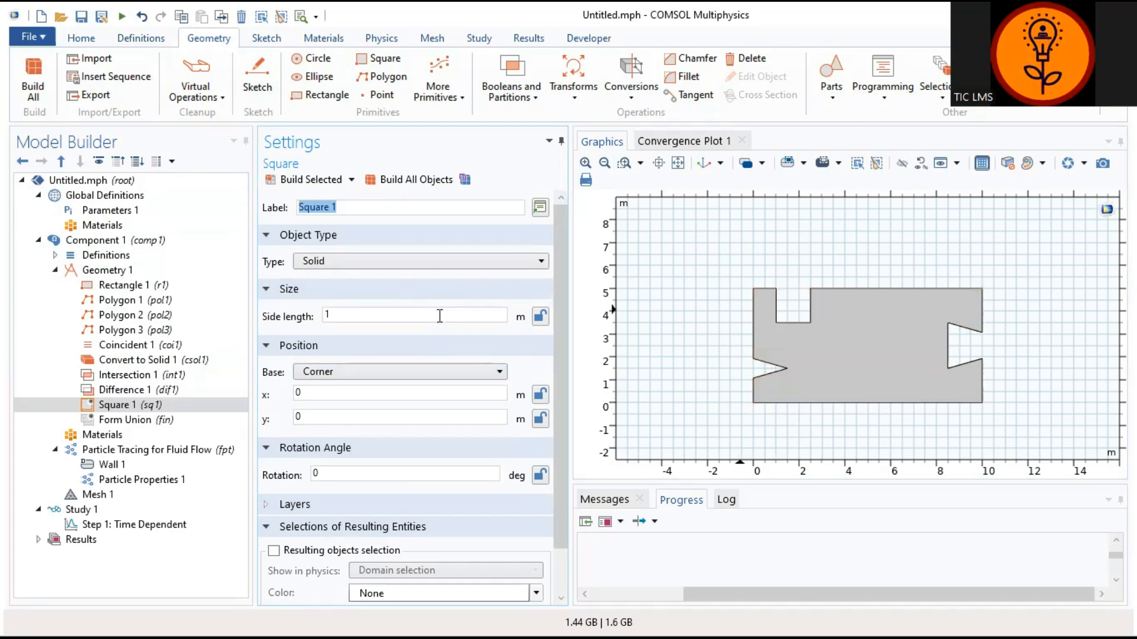
{"action": "left_click", "coordinate": [353, 396]}
{"action": "double_click", "coordinate": [297, 392]}
{"action": "double_click", "coordinate": [297, 417]}
{"action": "type", "text": "2.5"}
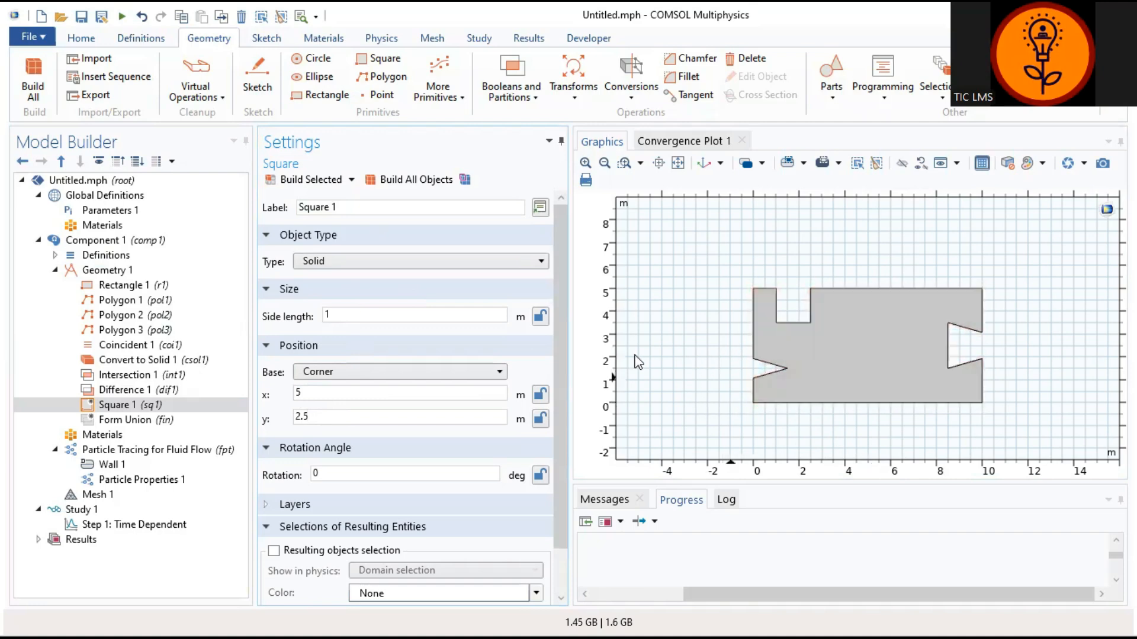
{"action": "left_click", "coordinate": [463, 372]}
{"action": "left_click", "coordinate": [453, 390]}
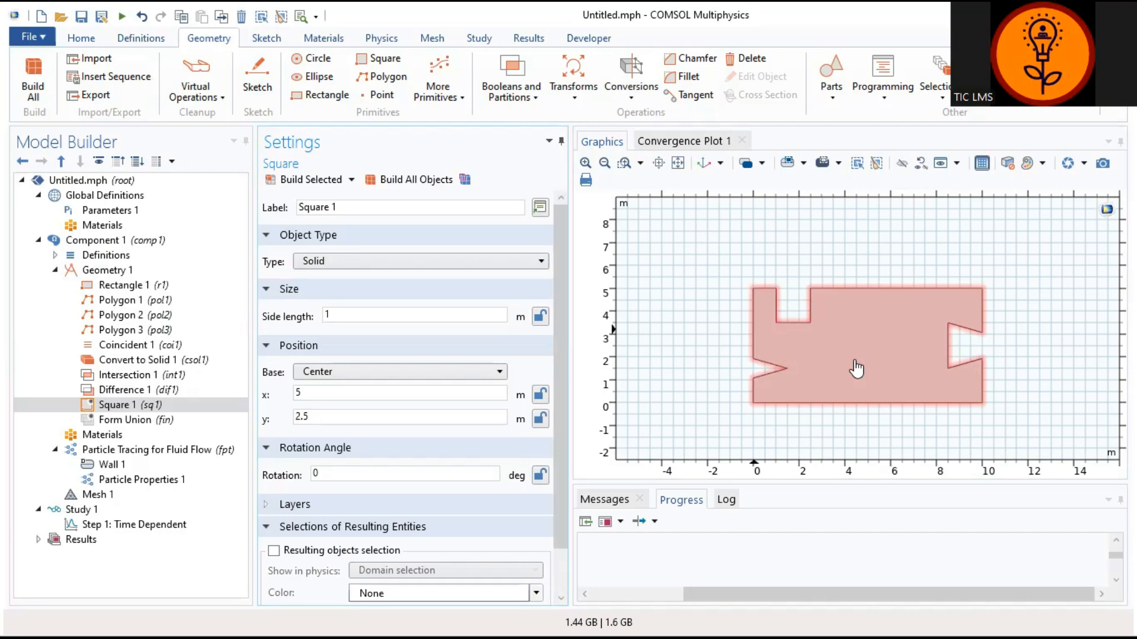
{"action": "left_click", "coordinate": [327, 182]}
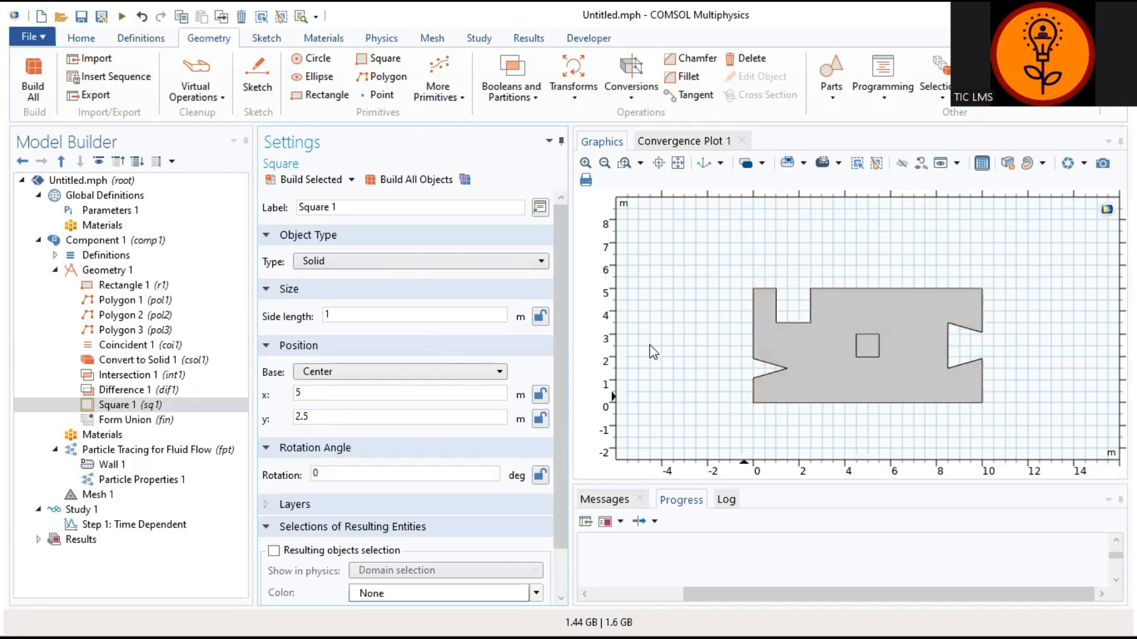
{"action": "left_click", "coordinate": [172, 405]}
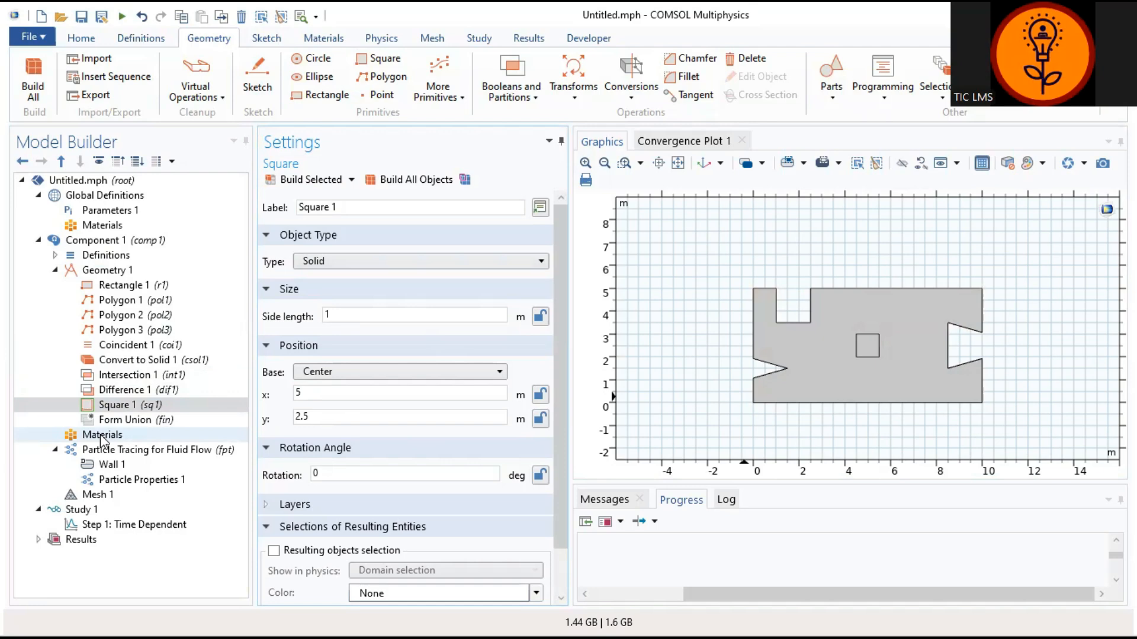
Step: Open the Add Material library from the Materials ribbon
{"action": "left_click", "coordinate": [324, 40]}
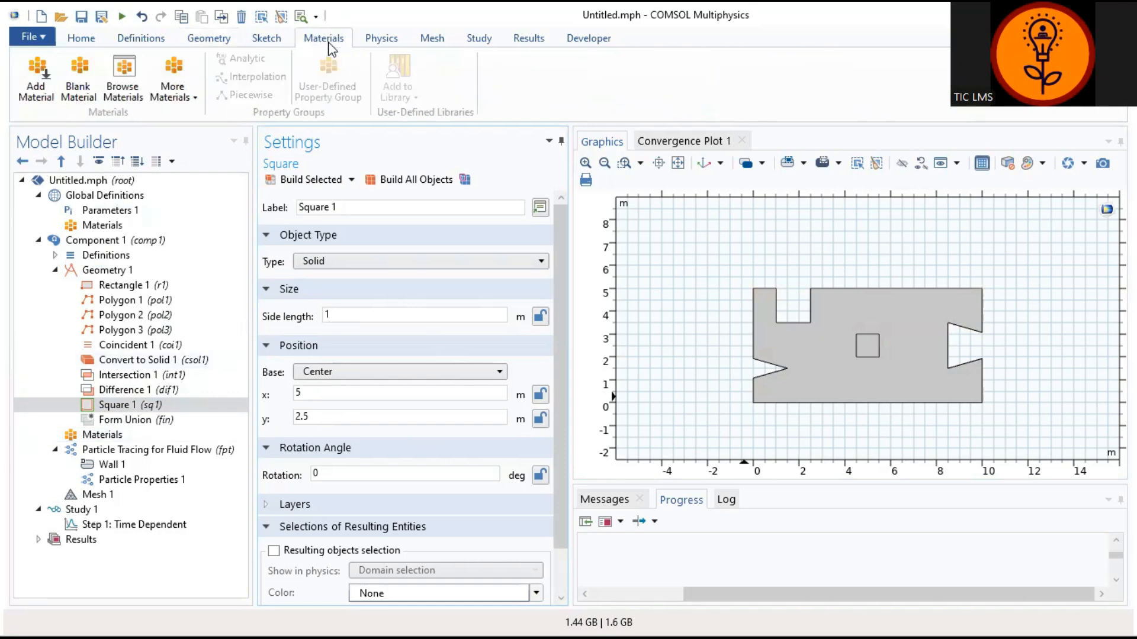
{"action": "left_click", "coordinate": [37, 95]}
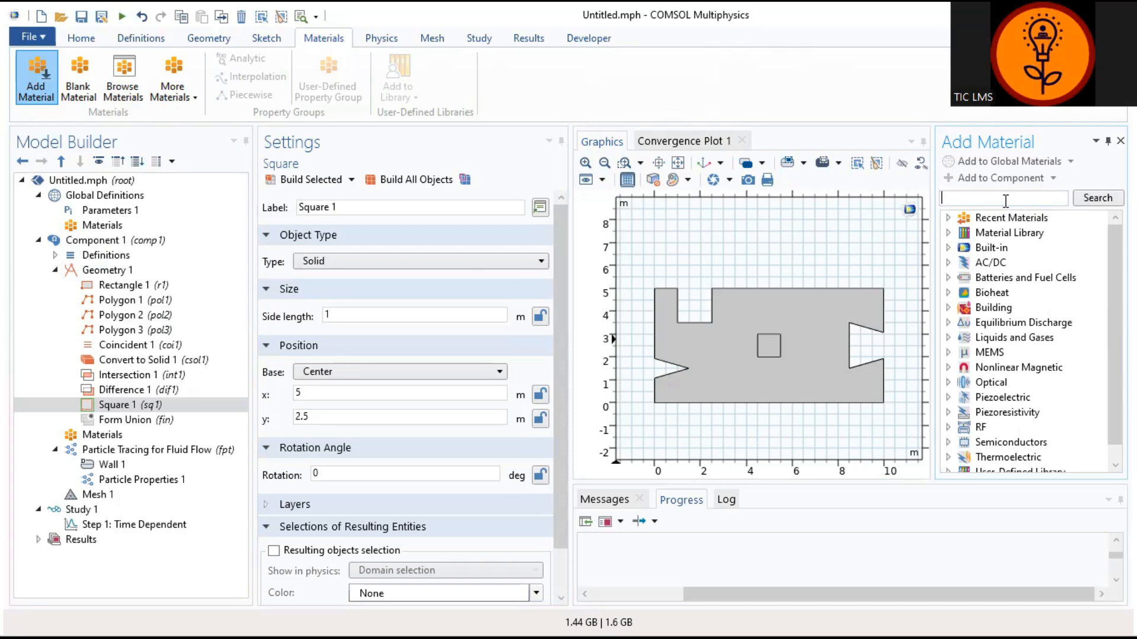
Step: Search the library for 'water' and add H2O (water) [liquid] to Component 1
{"action": "type", "text": "water"}
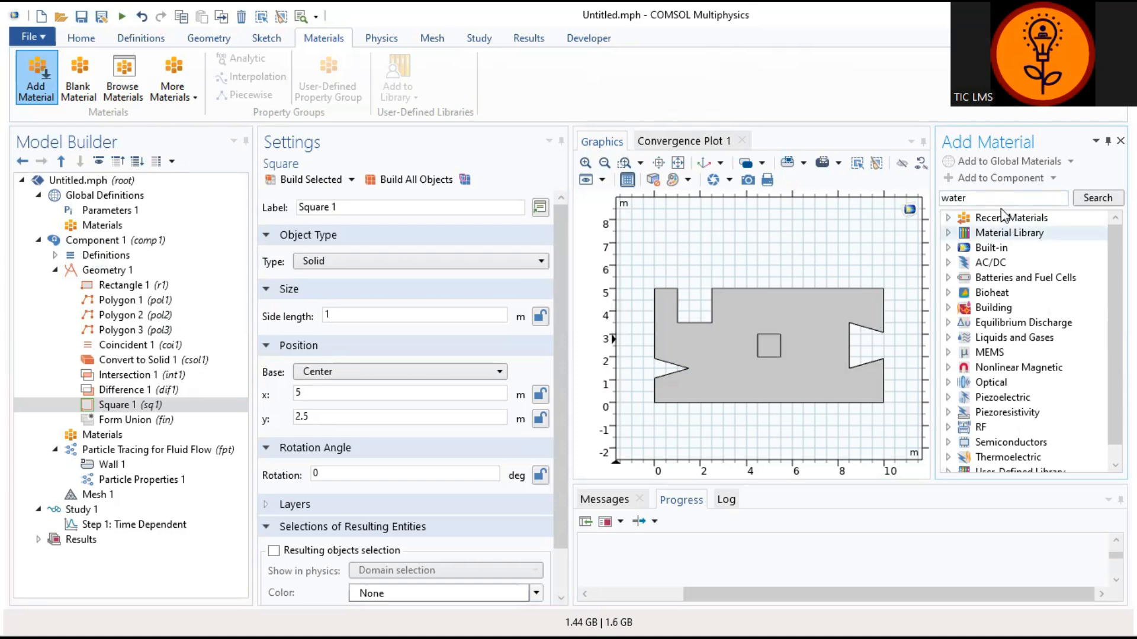
{"action": "left_click", "coordinate": [1095, 202]}
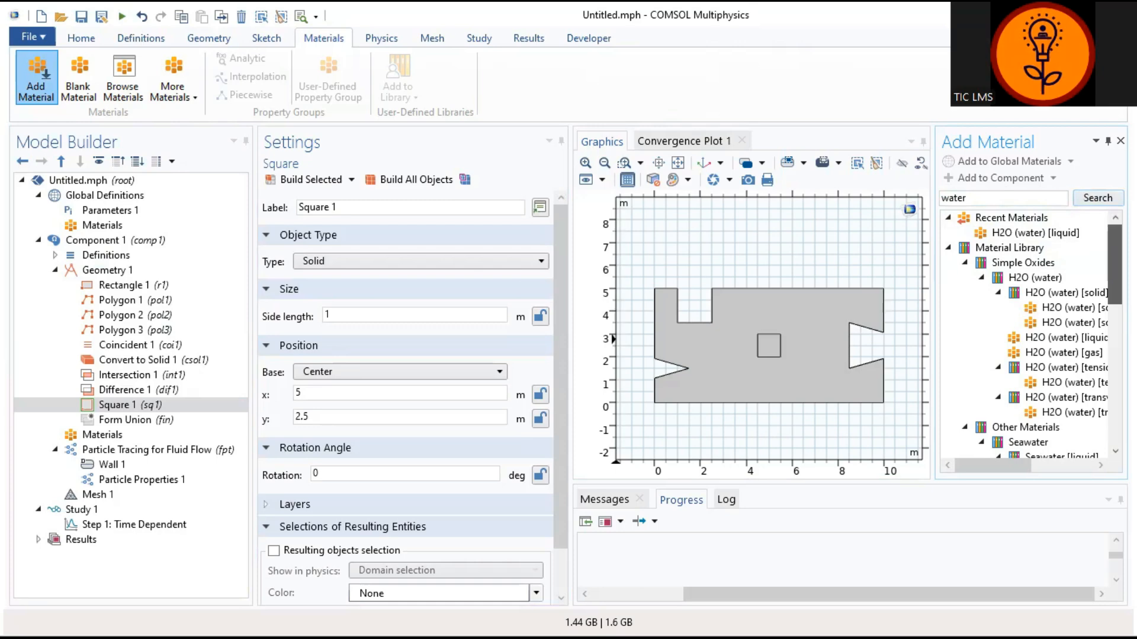
{"action": "scroll", "coordinate": [1033, 336], "scroll_direction": "down", "scroll_amount": 1}
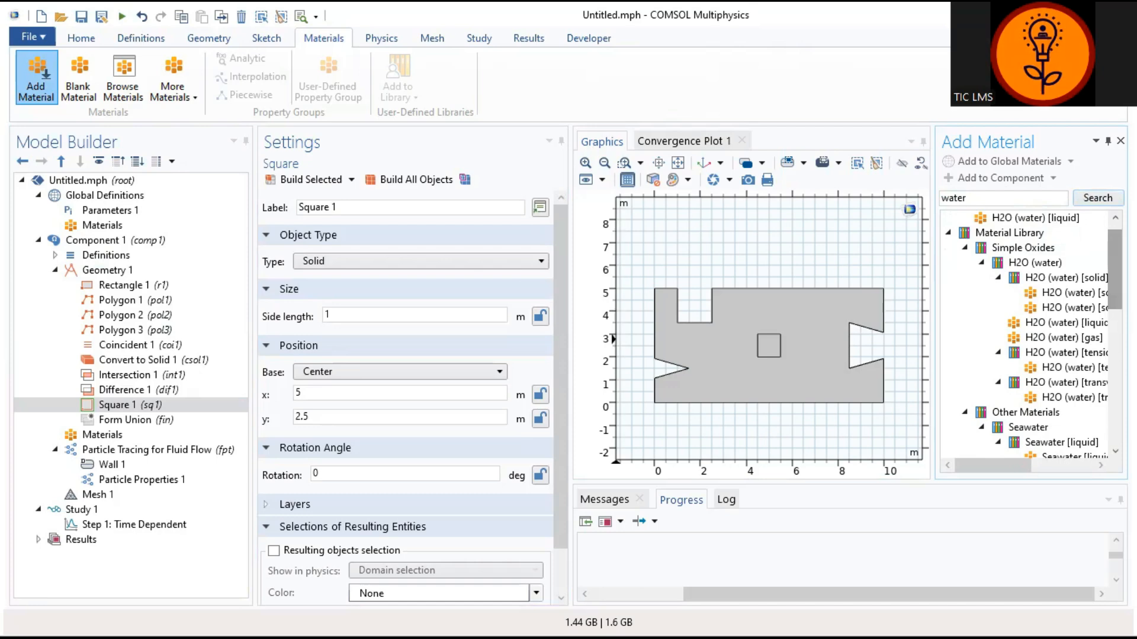
{"action": "left_click_drag", "start_coordinate": [1016, 470], "coordinate": [1036, 470]}
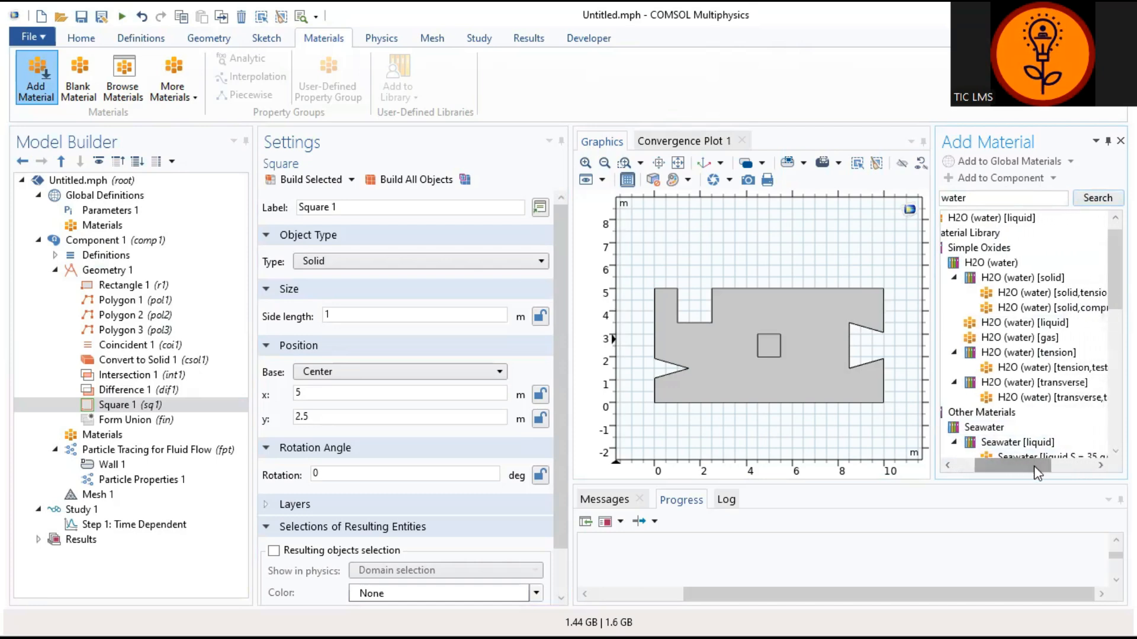
{"action": "left_click", "coordinate": [1052, 327]}
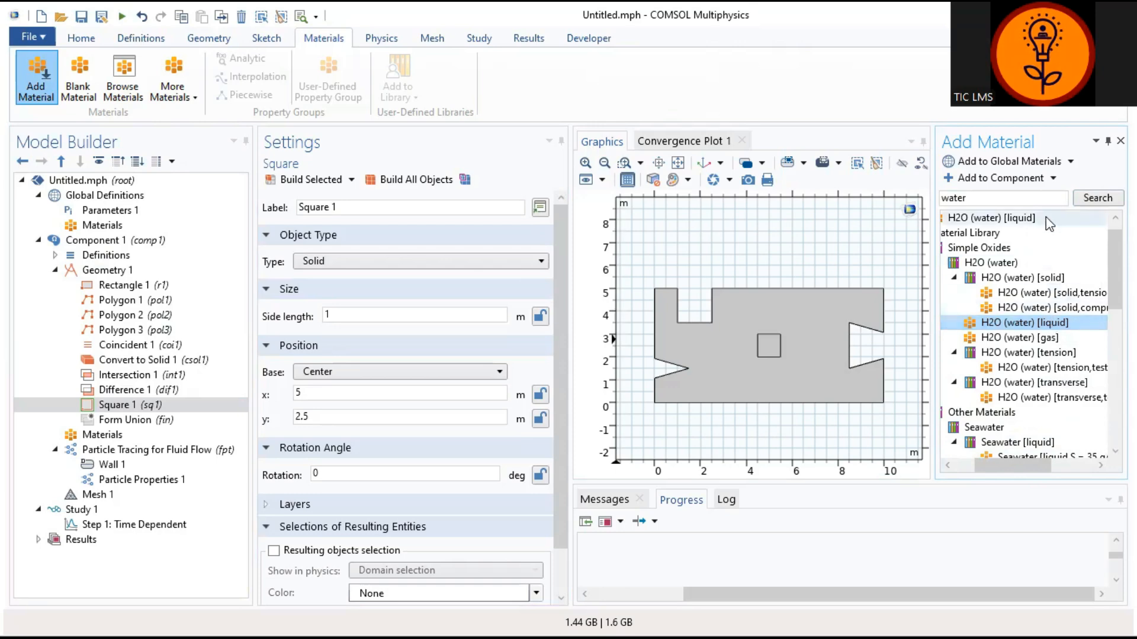
{"action": "left_click", "coordinate": [1053, 178]}
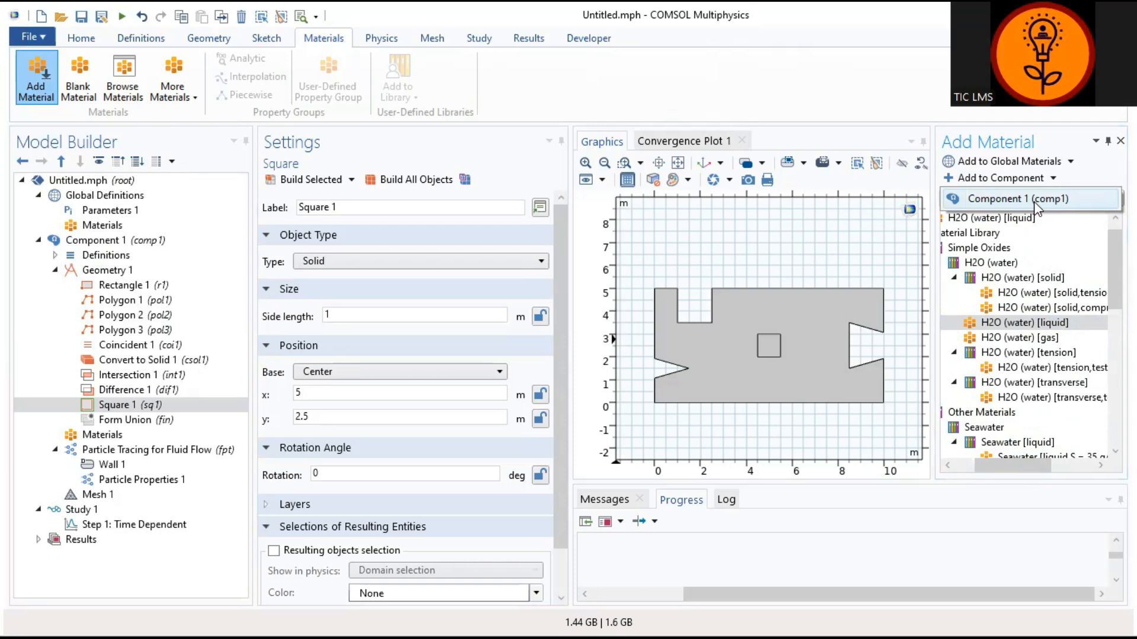
{"action": "left_click", "coordinate": [1034, 202]}
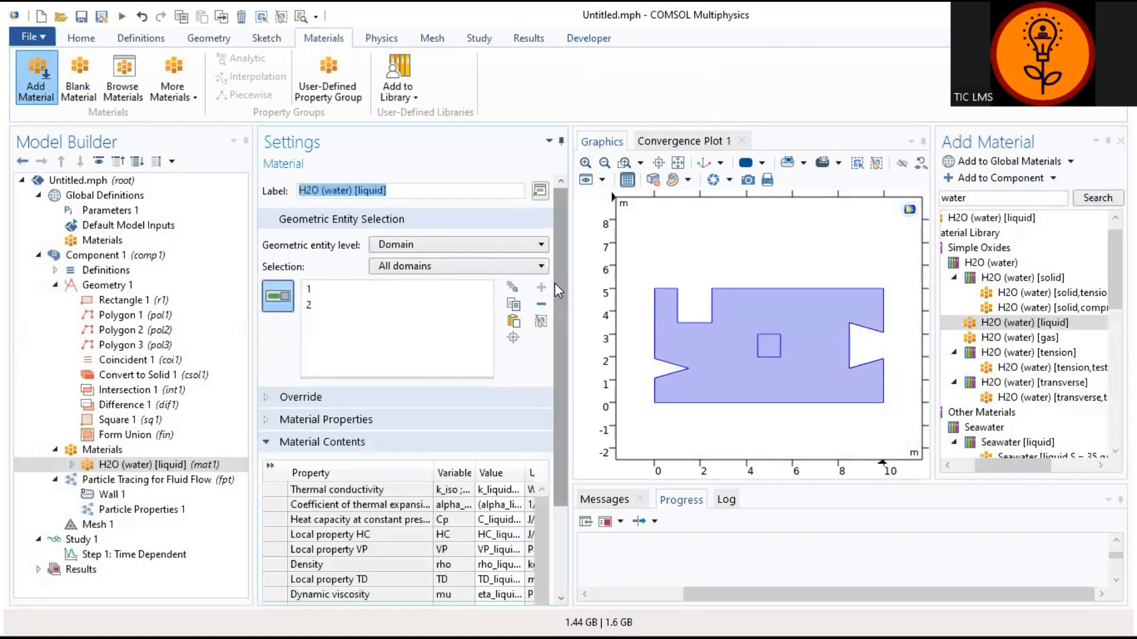
Step: Expand the water material, then collapse the Geometry 1 and Materials branches
{"action": "left_click", "coordinate": [87, 468]}
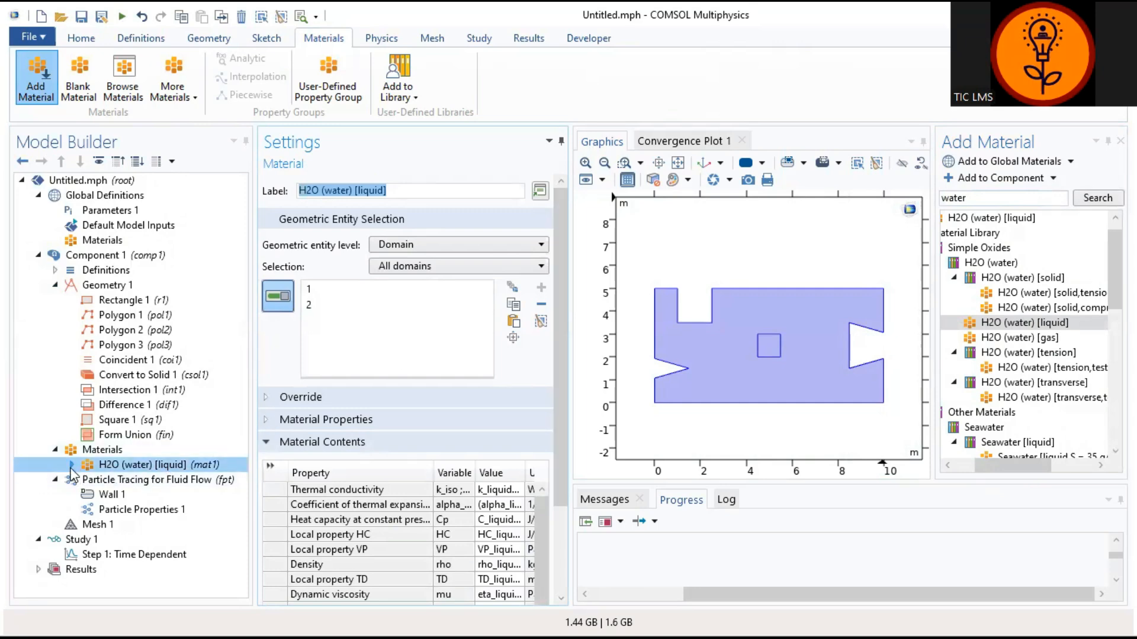
{"action": "left_click", "coordinate": [72, 465]}
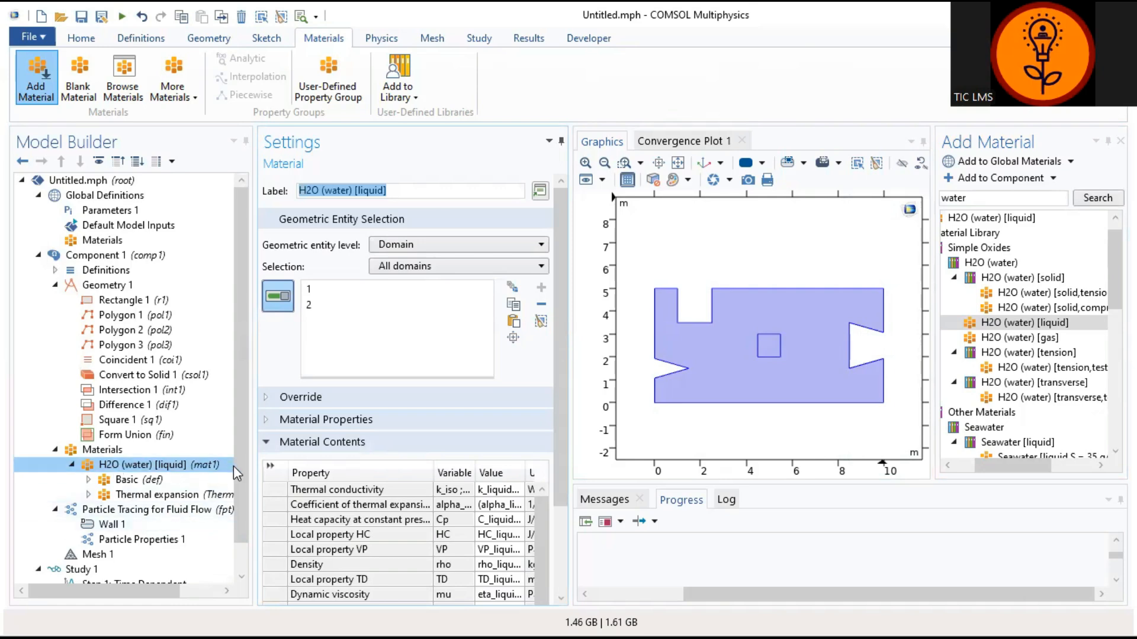
{"action": "scroll", "coordinate": [240, 479], "scroll_direction": "down", "scroll_amount": 1}
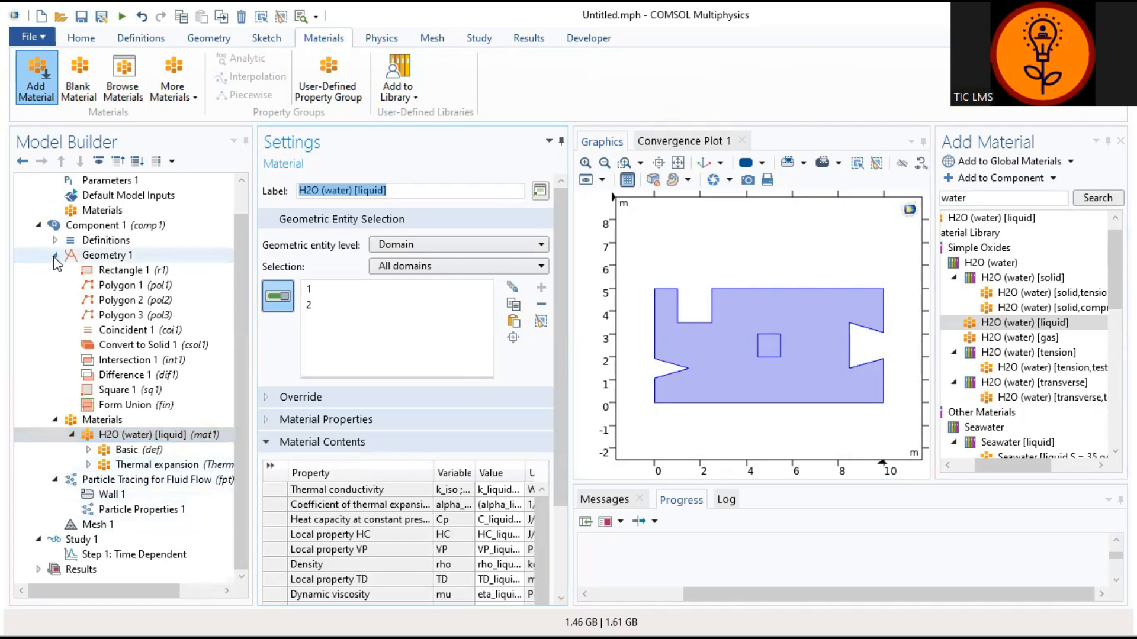
{"action": "left_click", "coordinate": [55, 255]}
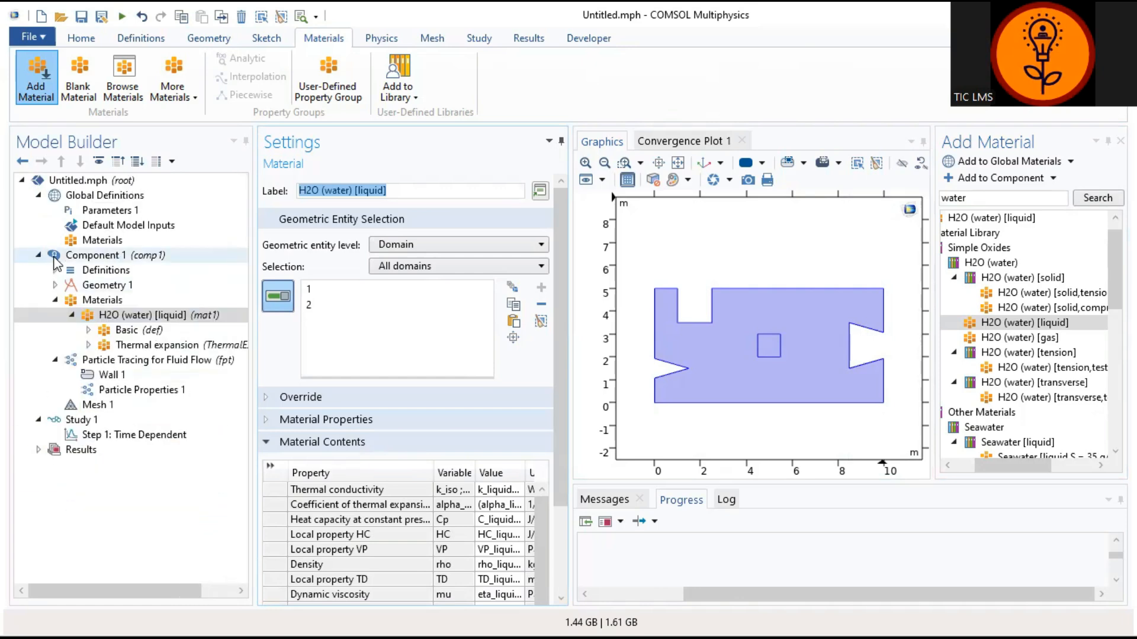
{"action": "left_click", "coordinate": [56, 301]}
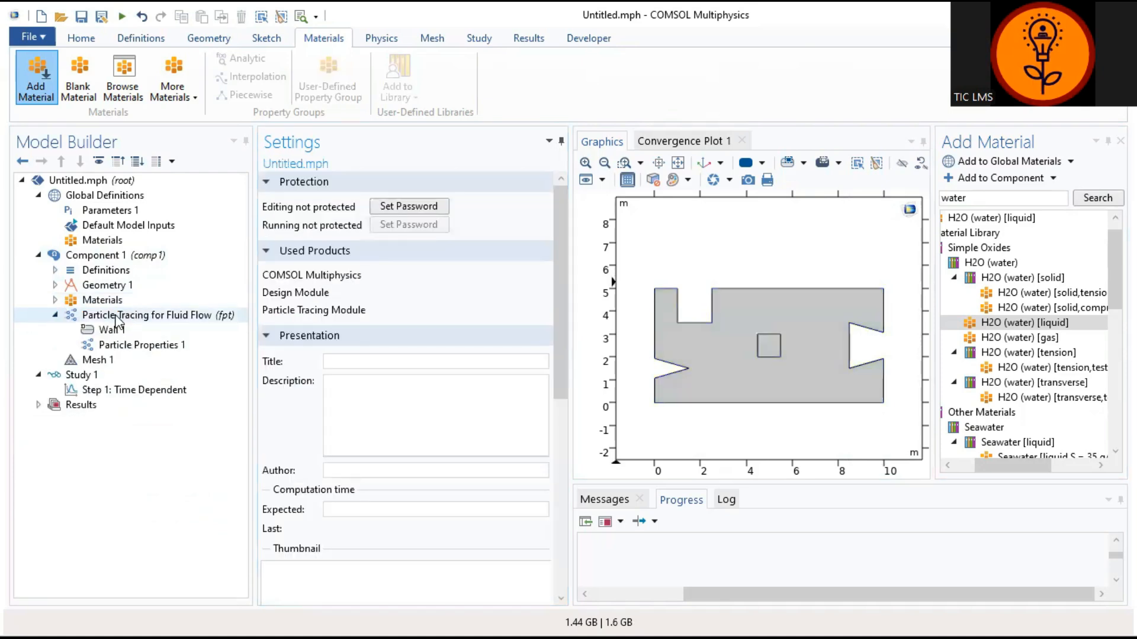
Step: Add a Brownian Force feature to the particle tracing physics
{"action": "right_click", "coordinate": [152, 315]}
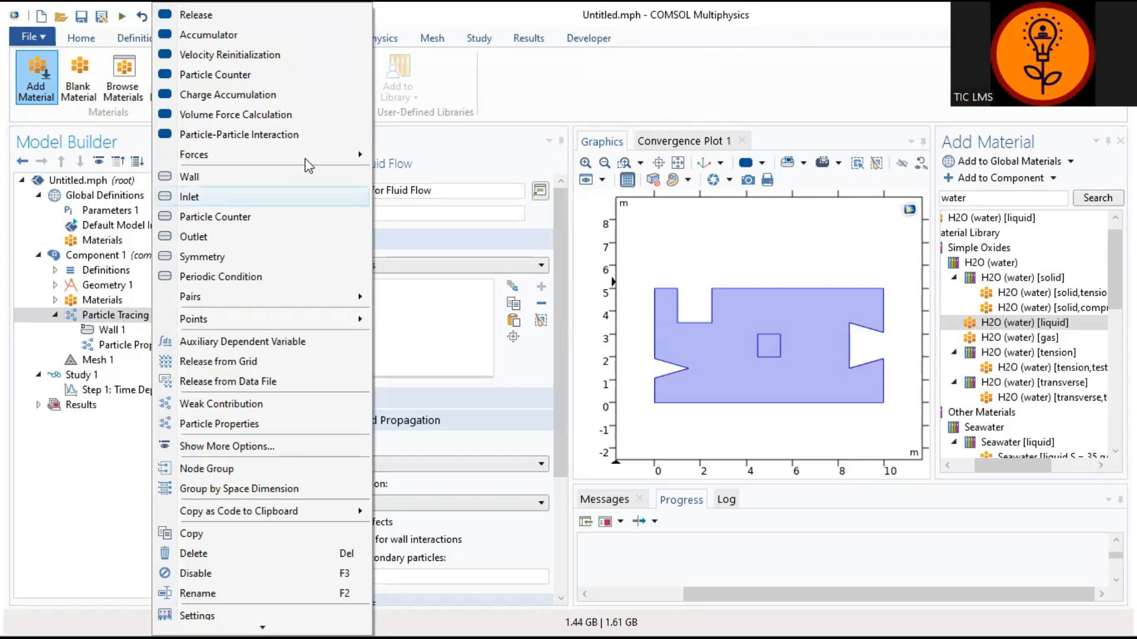
{"action": "mouse_move", "coordinate": [330, 162]}
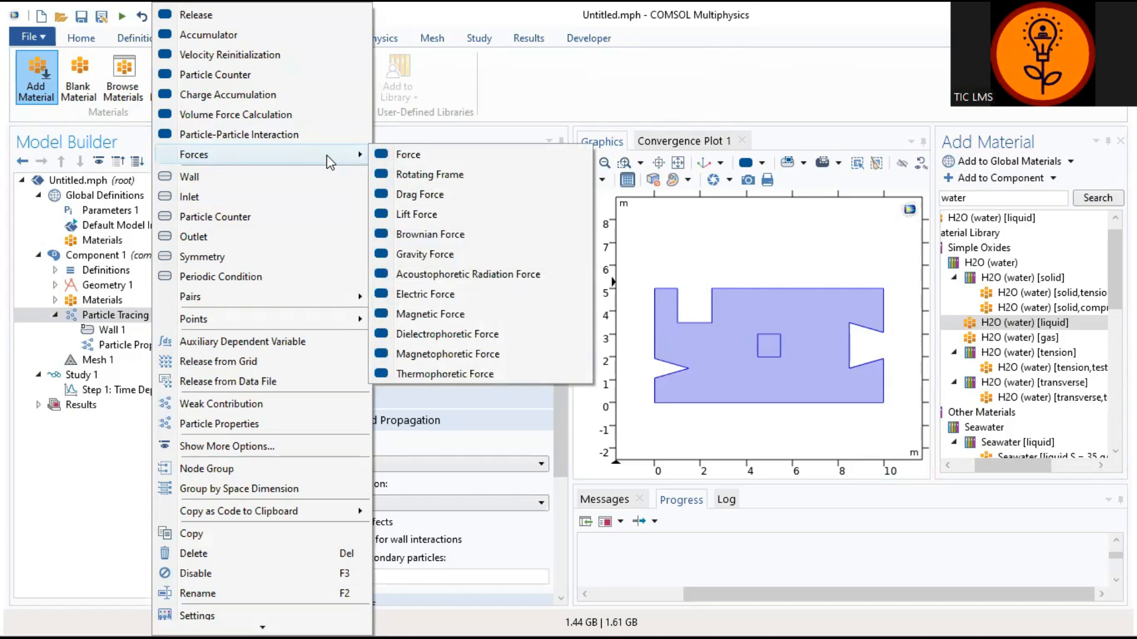
{"action": "left_click", "coordinate": [448, 235]}
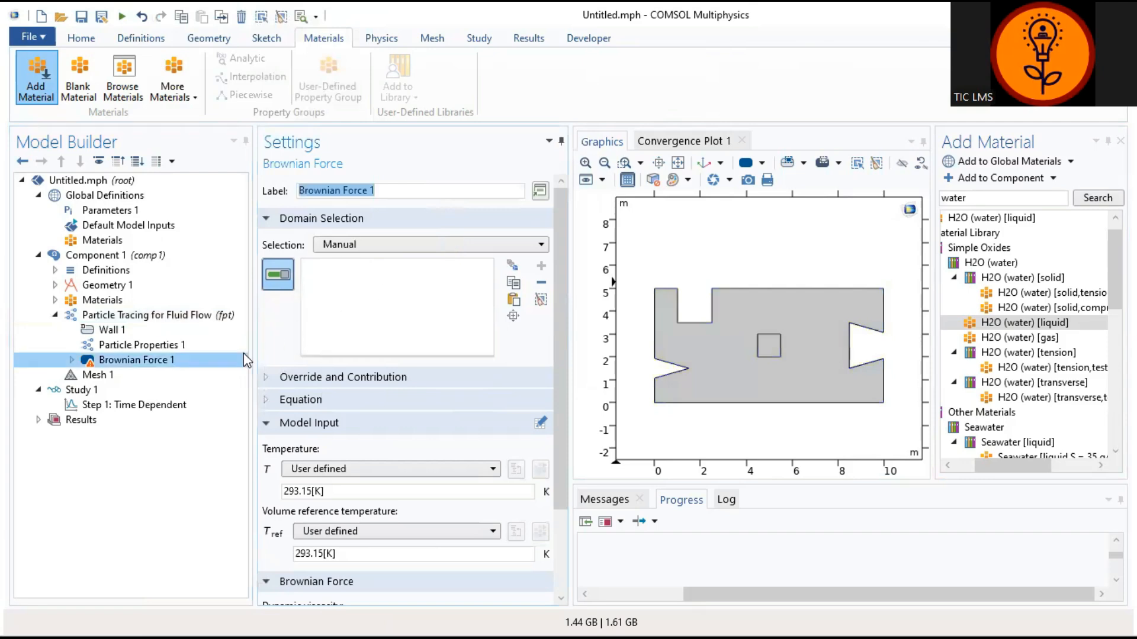
{"action": "left_click", "coordinate": [177, 362]}
{"action": "mouse_move", "coordinate": [177, 369]}
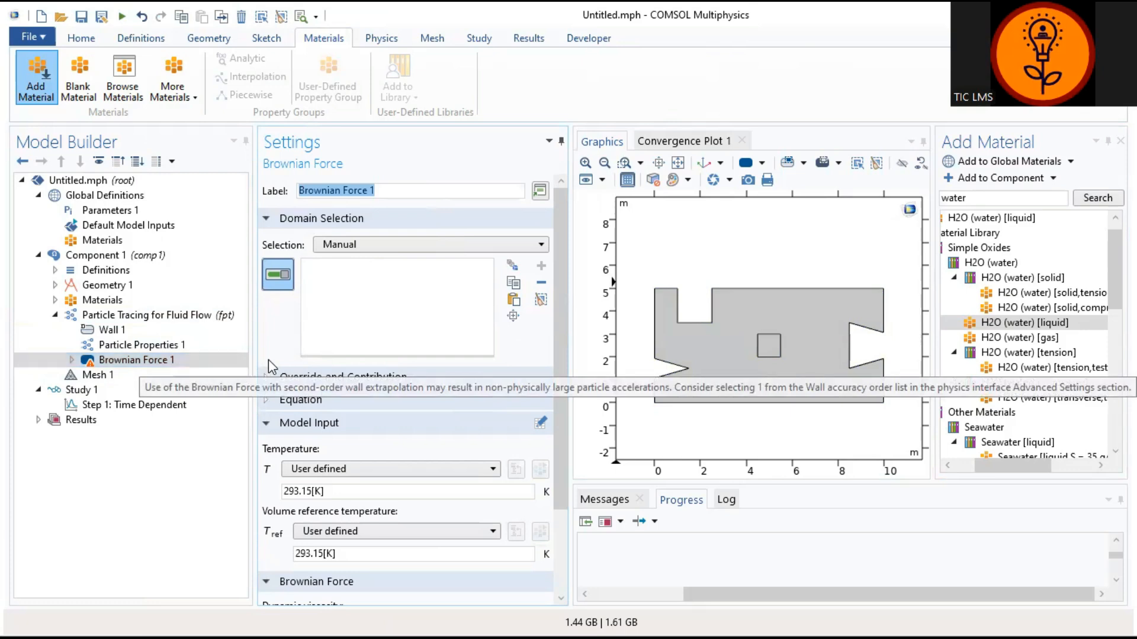
Step: Apply Brownian Force 1 to domains 1 and 2, the outer region and the small square
{"action": "left_click", "coordinate": [426, 268]}
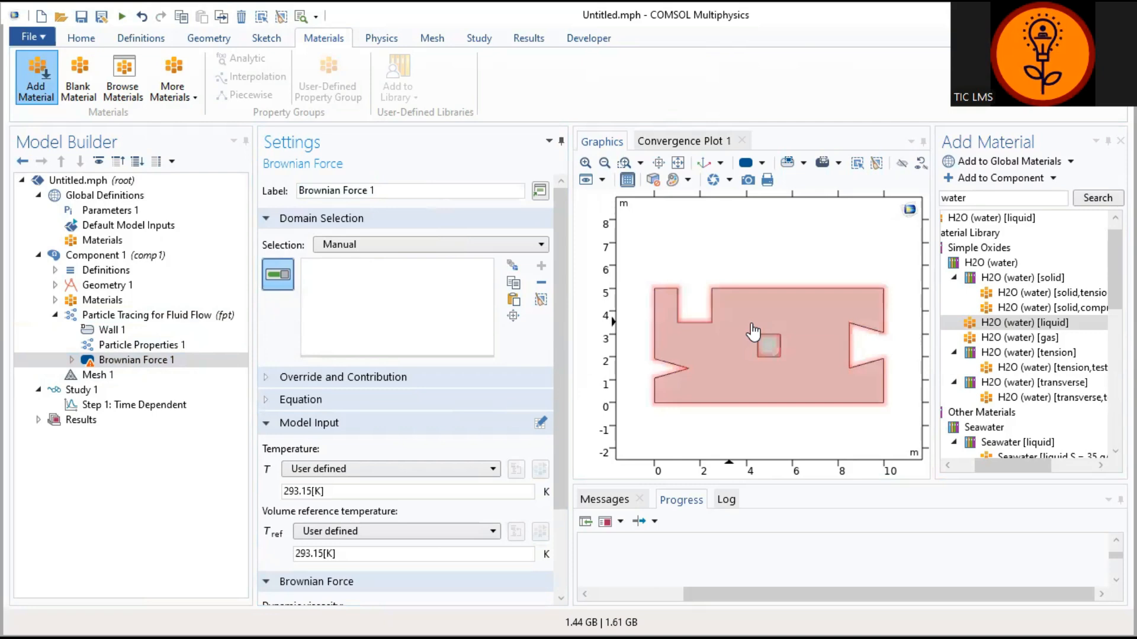
{"action": "left_click", "coordinate": [773, 349]}
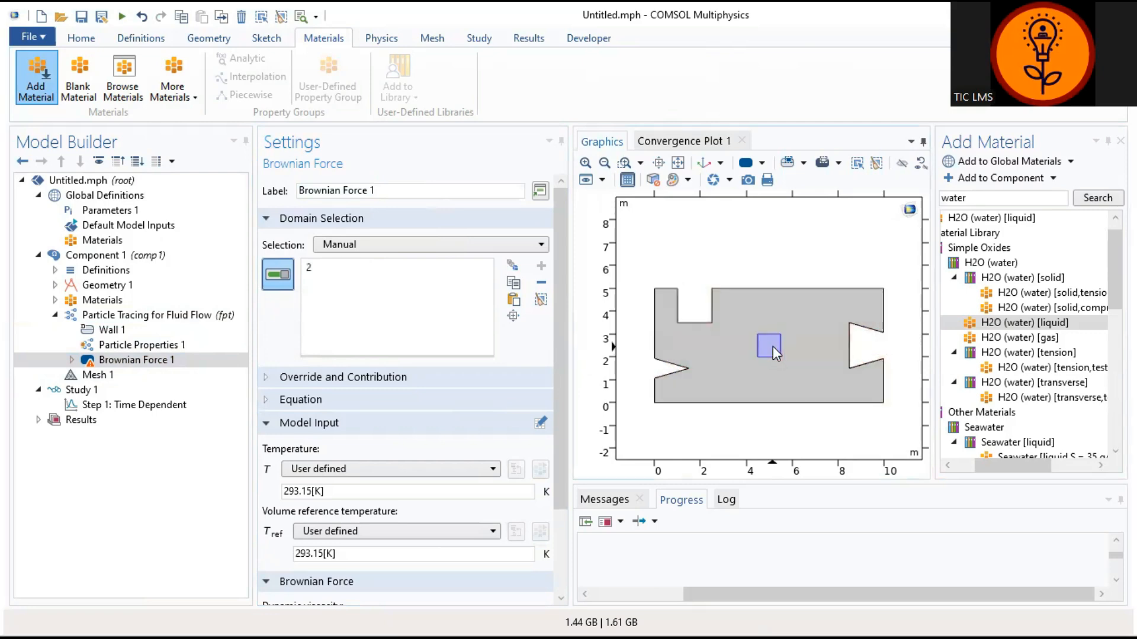
{"action": "left_click", "coordinate": [773, 346]}
{"action": "left_click", "coordinate": [695, 364]}
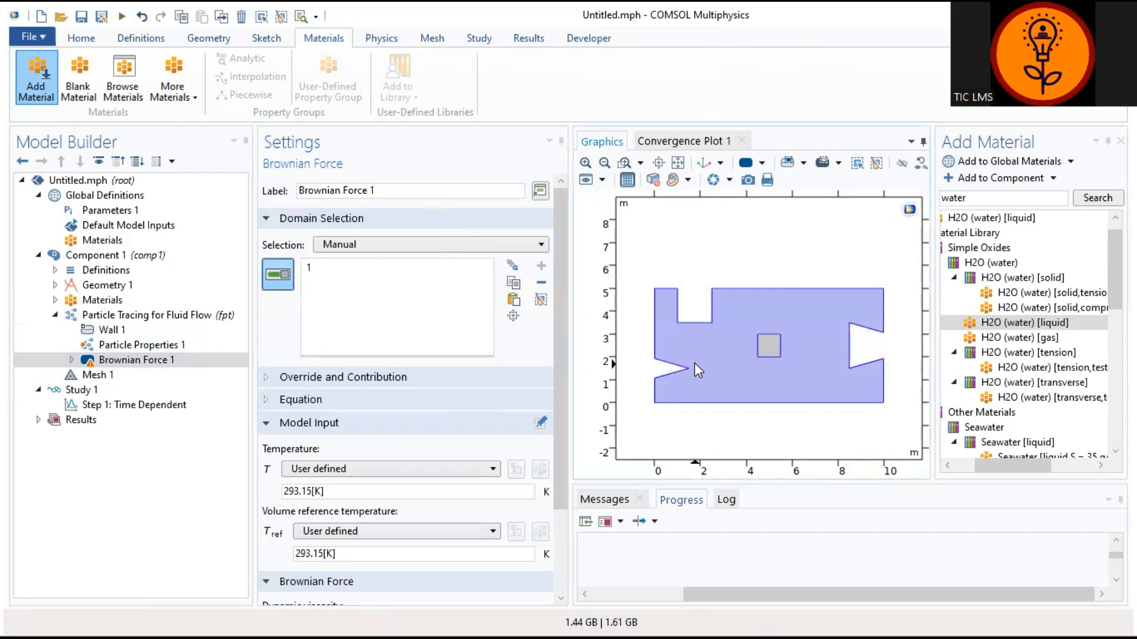
{"action": "left_click", "coordinate": [766, 346]}
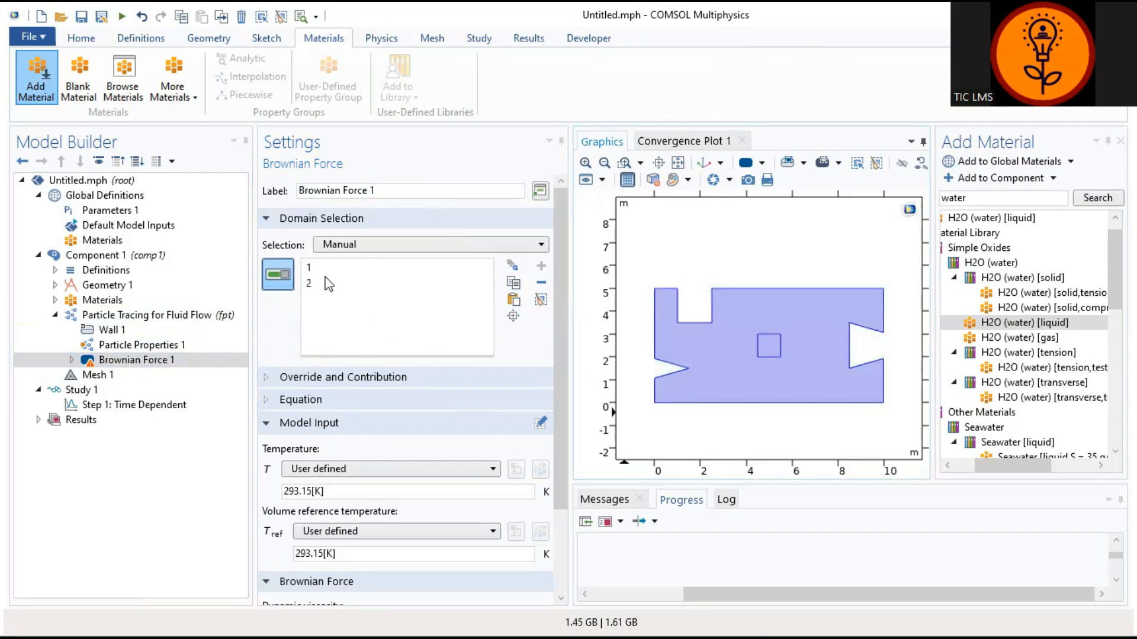
{"action": "left_click", "coordinate": [307, 268]}
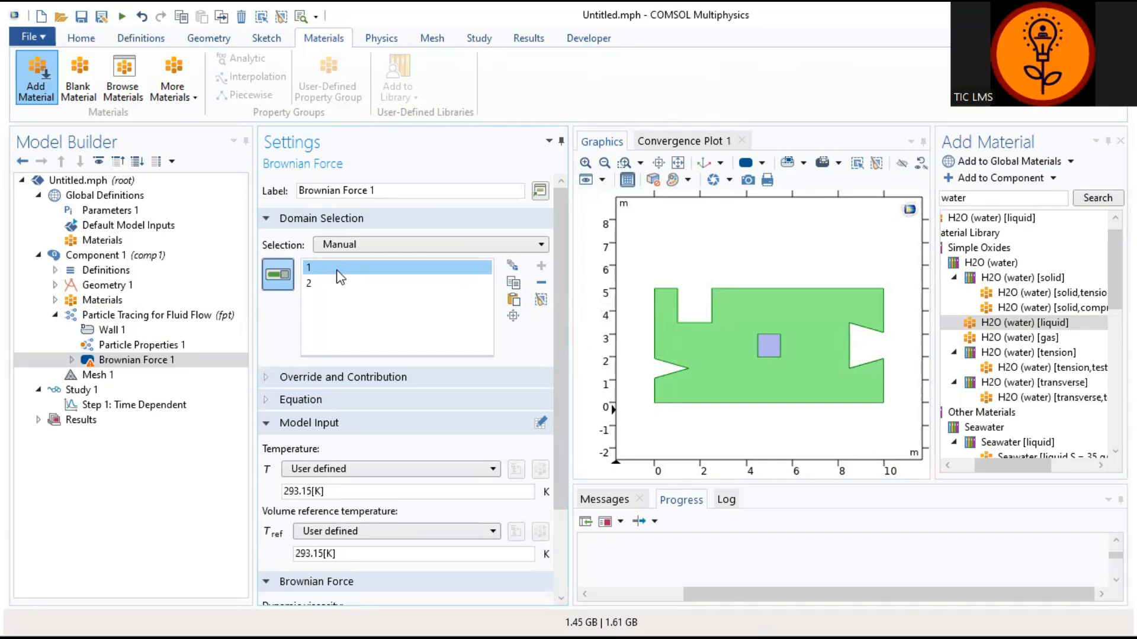
{"action": "left_click", "coordinate": [335, 319]}
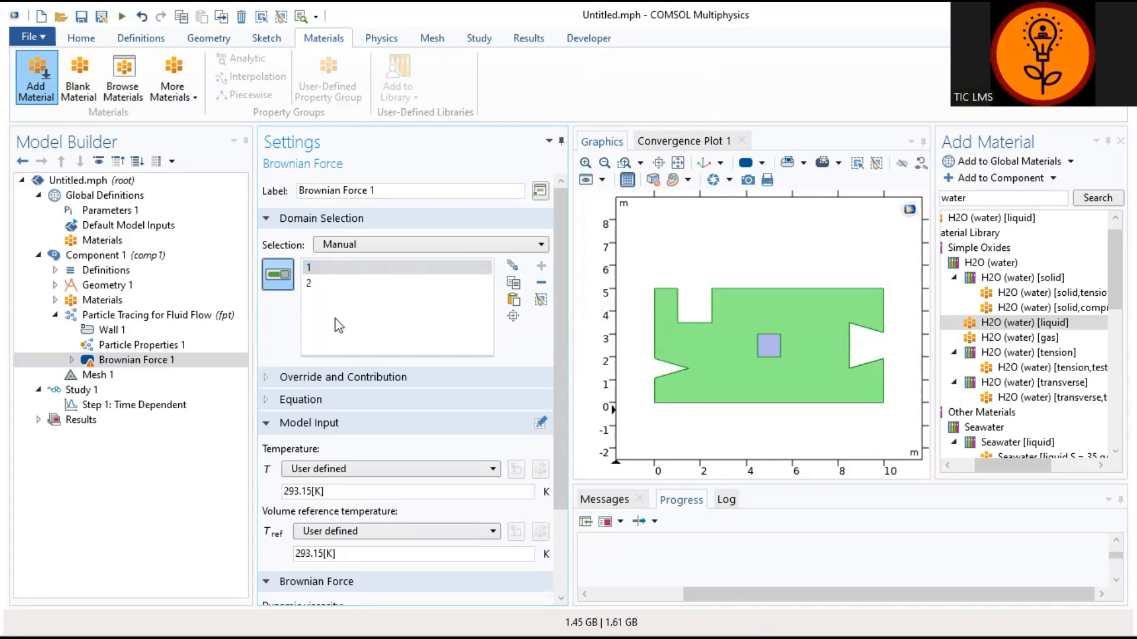
{"action": "scroll", "coordinate": [366, 448], "scroll_direction": "down", "scroll_amount": 3}
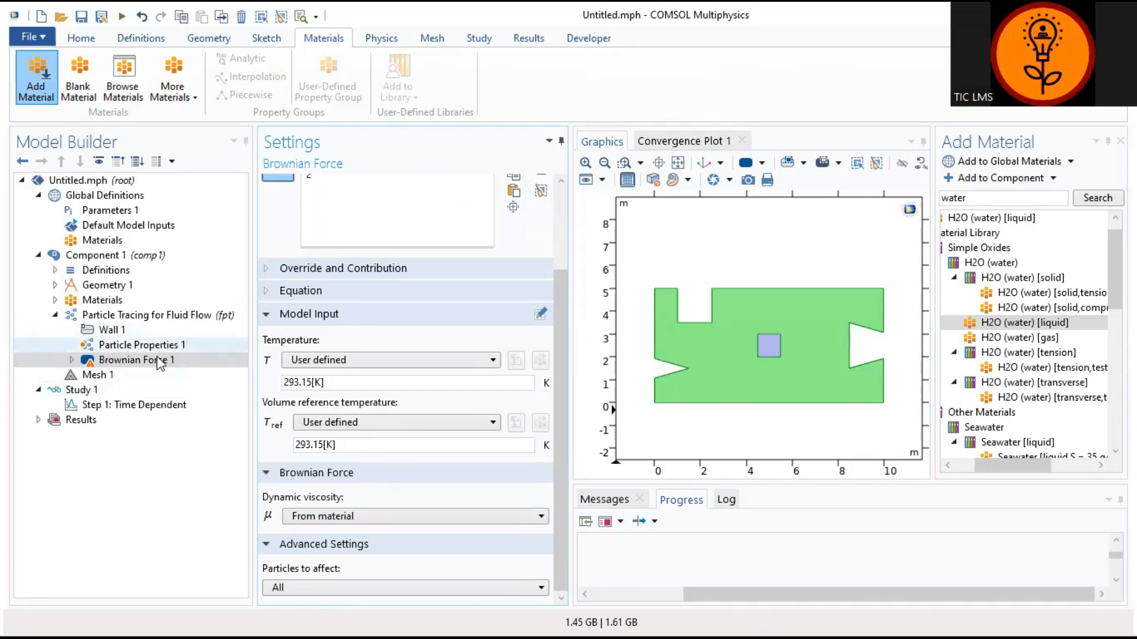
{"action": "left_click", "coordinate": [146, 315]}
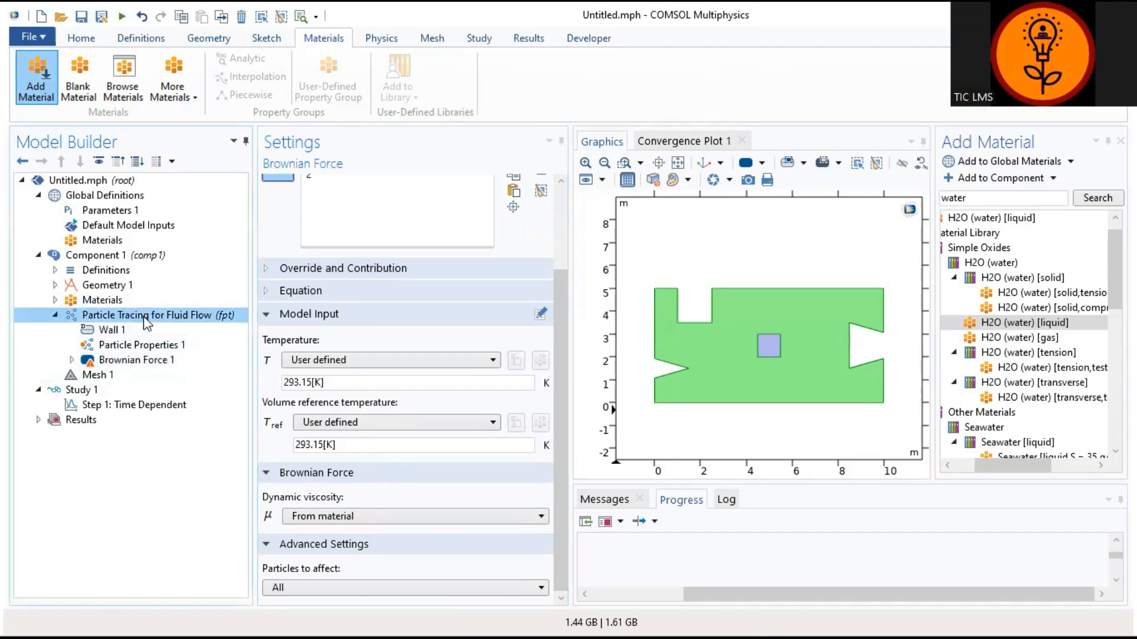
Step: Add a Release 1 feature that releases particles from the small square, domain 2
{"action": "right_click", "coordinate": [147, 316]}
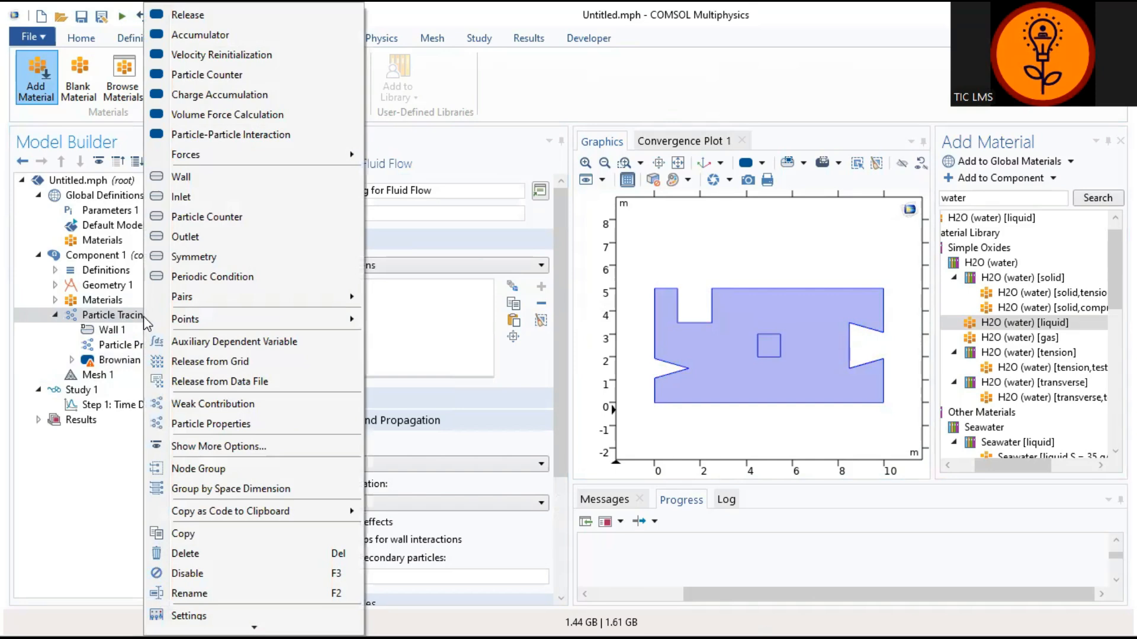
{"action": "left_click", "coordinate": [262, 16]}
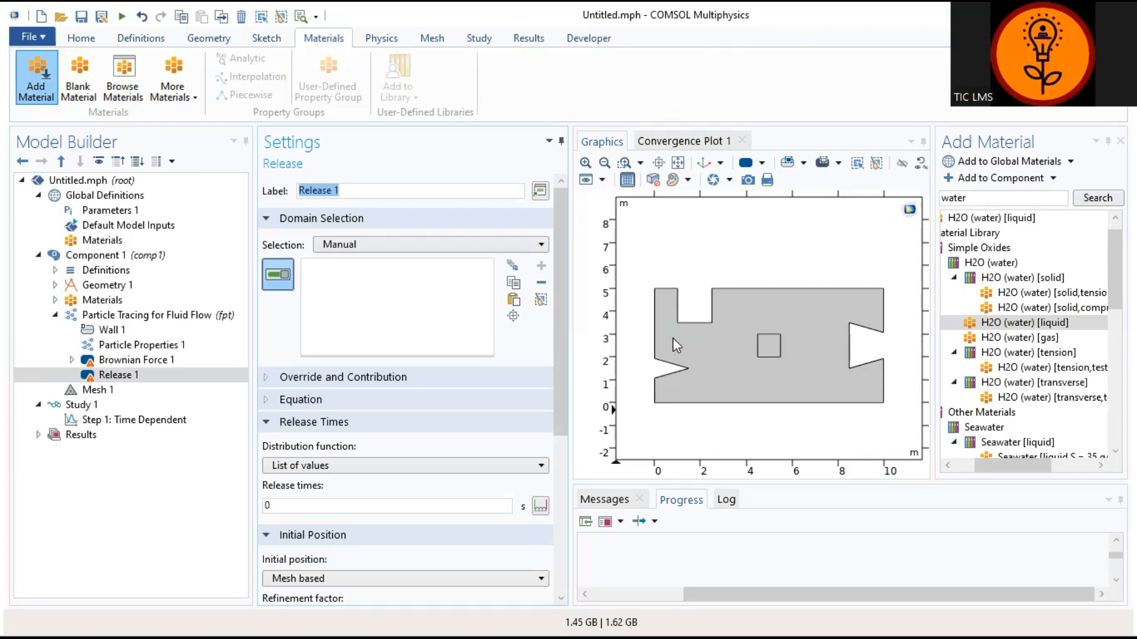
{"action": "left_click", "coordinate": [767, 346]}
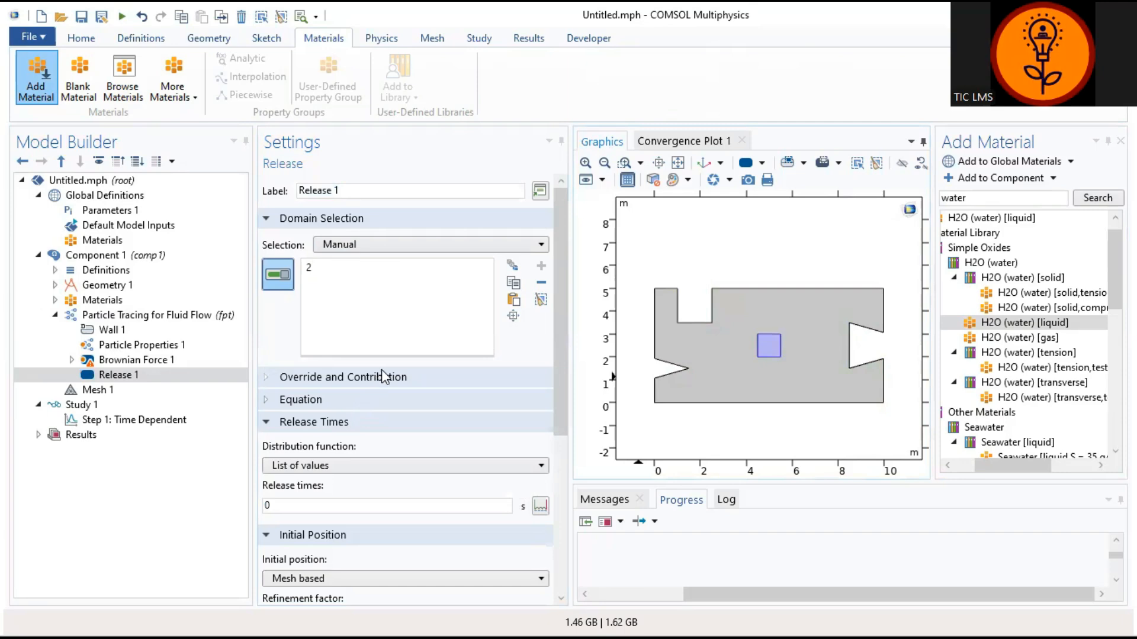
{"action": "left_click", "coordinate": [373, 424]}
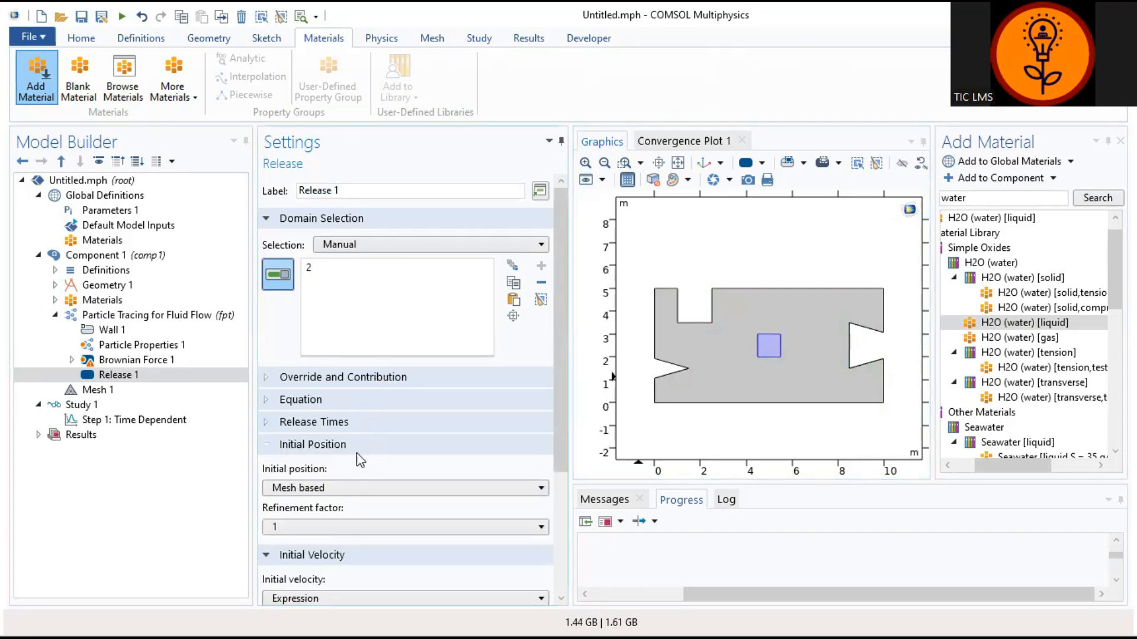
{"action": "left_click", "coordinate": [347, 449]}
{"action": "left_click", "coordinate": [348, 449]}
{"action": "left_click_drag", "start_coordinate": [556, 397], "coordinate": [567, 494]}
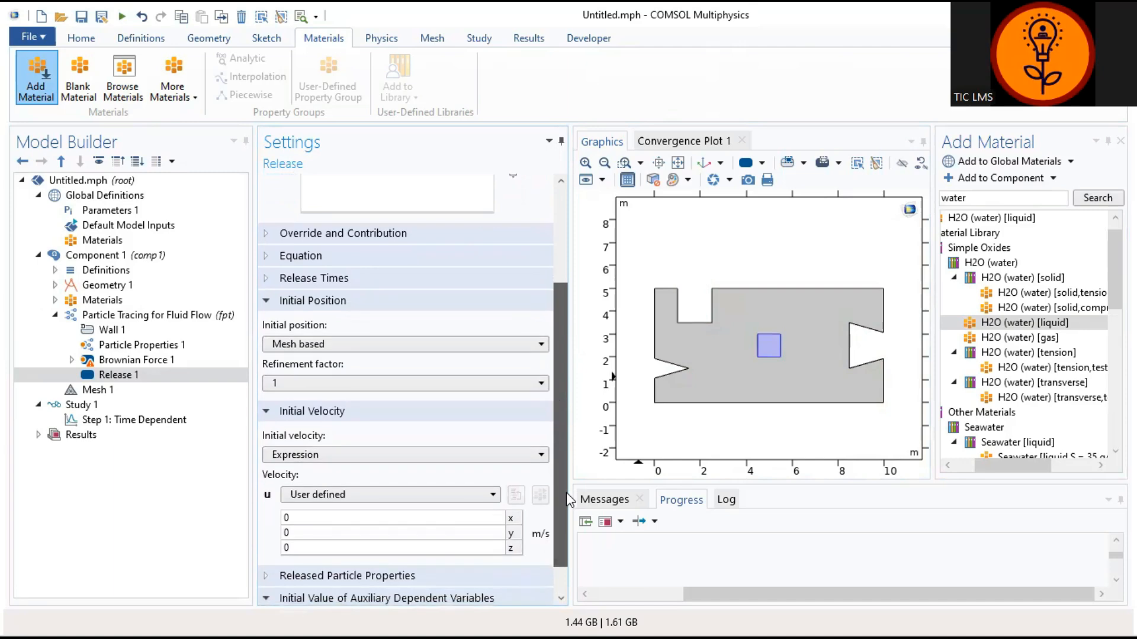
{"action": "left_click", "coordinate": [523, 345]}
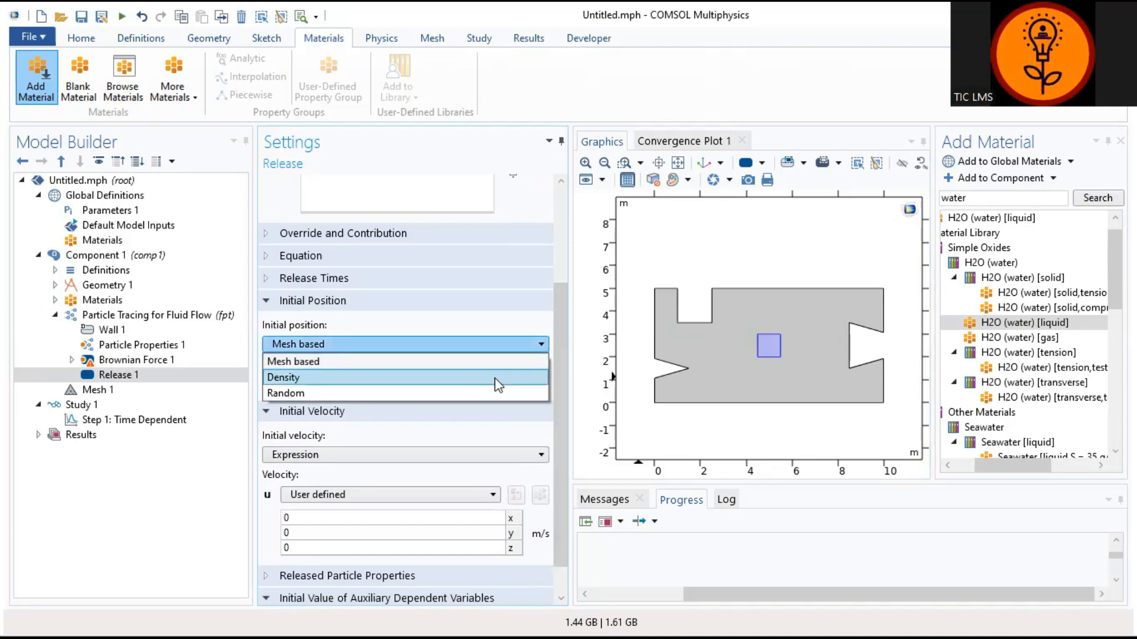
Step: Set Release 1's initial position to Density with 50 particles per release
{"action": "left_click", "coordinate": [498, 379]}
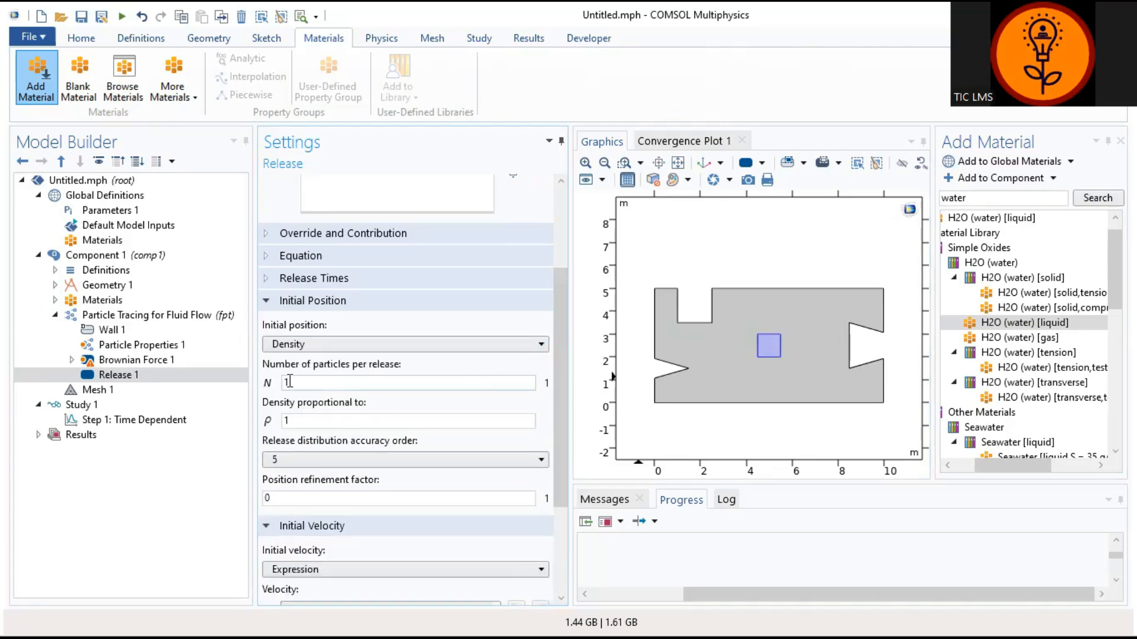
{"action": "left_click_drag", "start_coordinate": [290, 382], "coordinate": [283, 385]}
{"action": "type", "text": "50"}
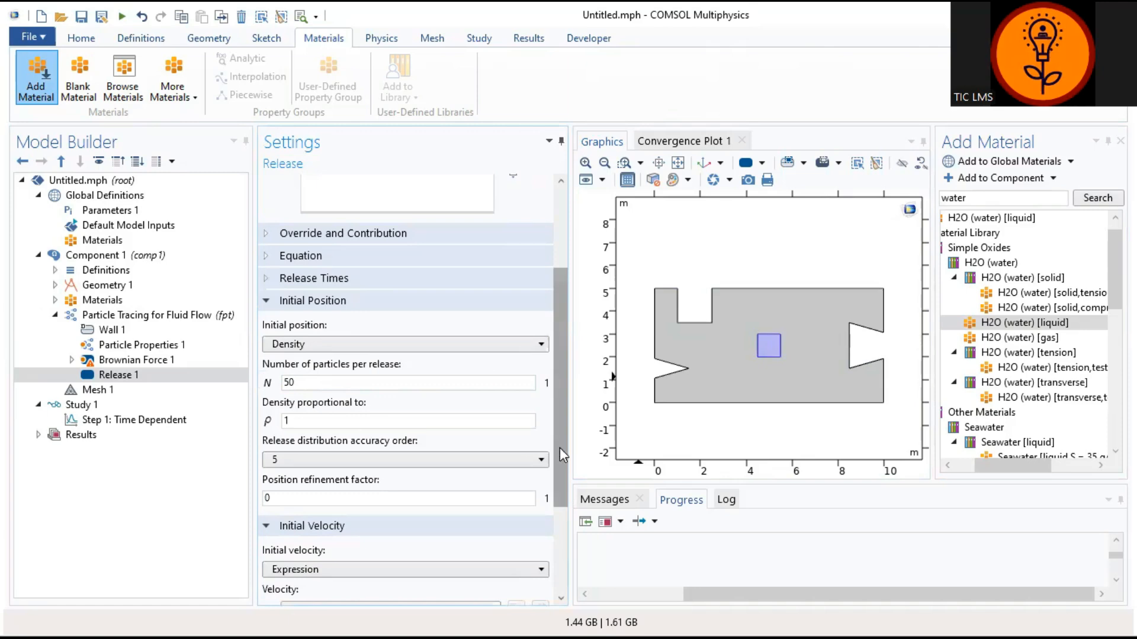
{"action": "left_click_drag", "start_coordinate": [564, 456], "coordinate": [566, 555]}
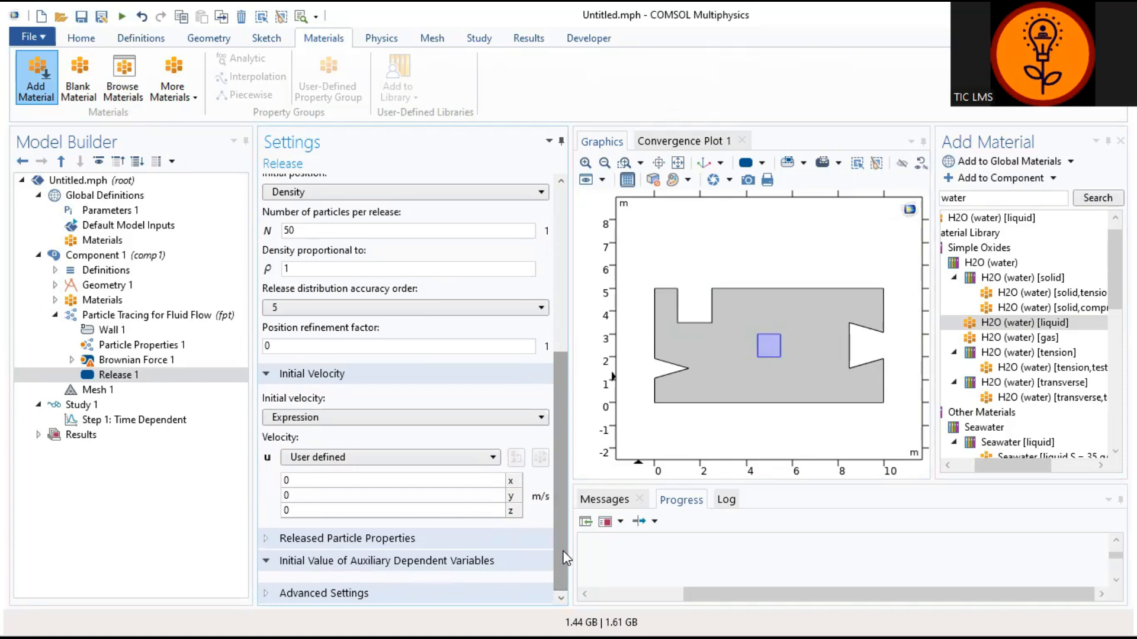
{"action": "left_click", "coordinate": [95, 390]}
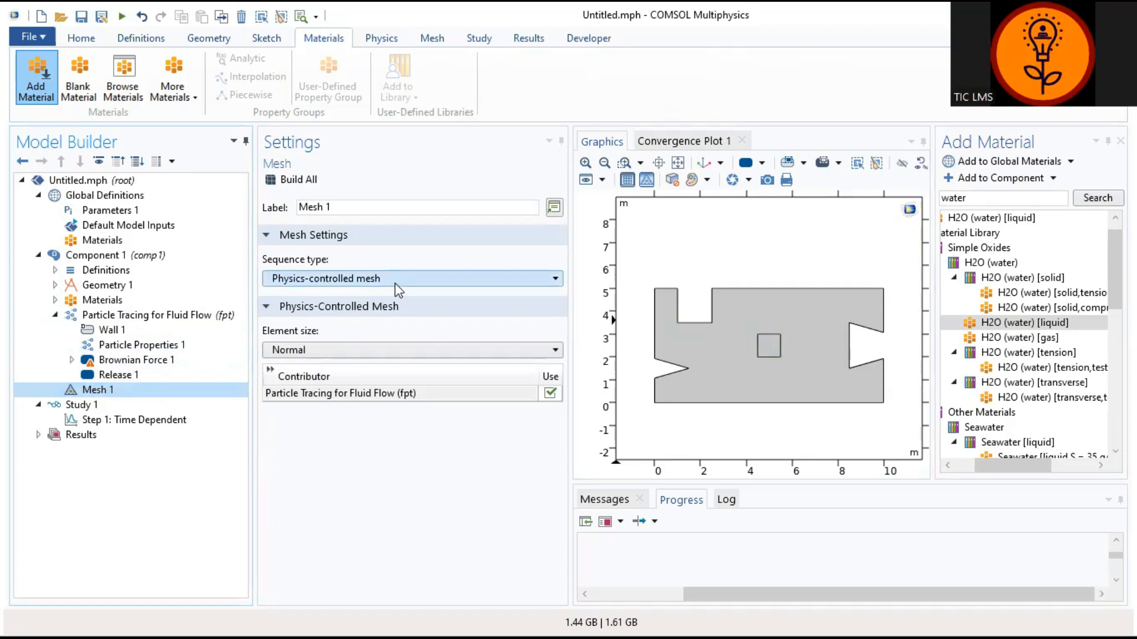
Step: Try Extremely fine and Normal mesh sizes, then build Mesh 1 at Extremely coarse
{"action": "left_click", "coordinate": [405, 351]}
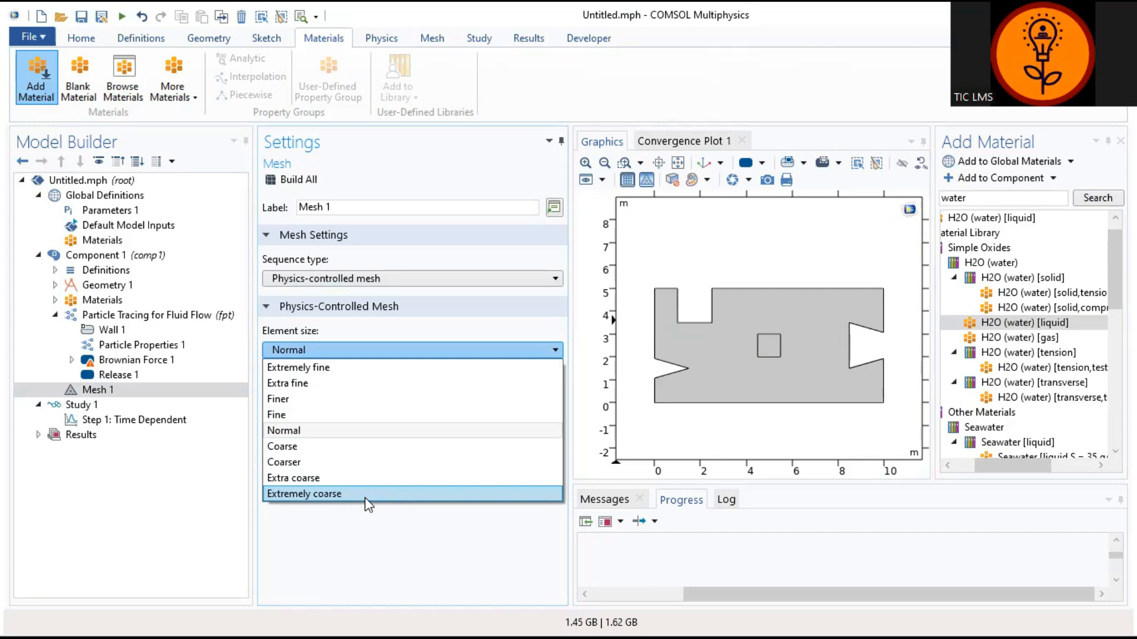
{"action": "left_click", "coordinate": [375, 368]}
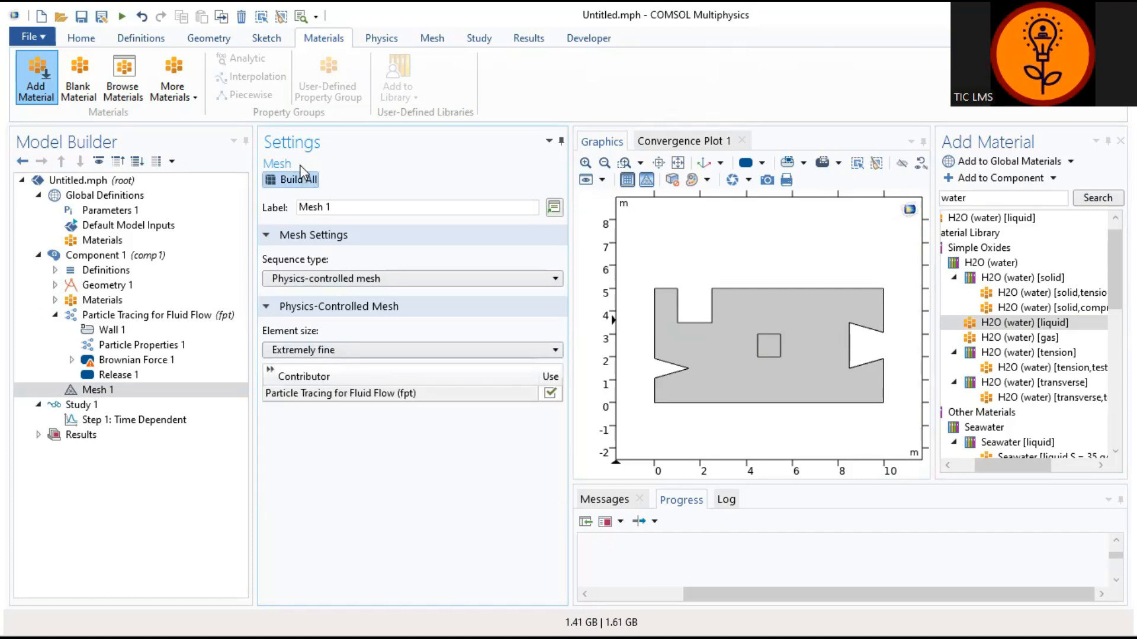
{"action": "left_click", "coordinate": [299, 180]}
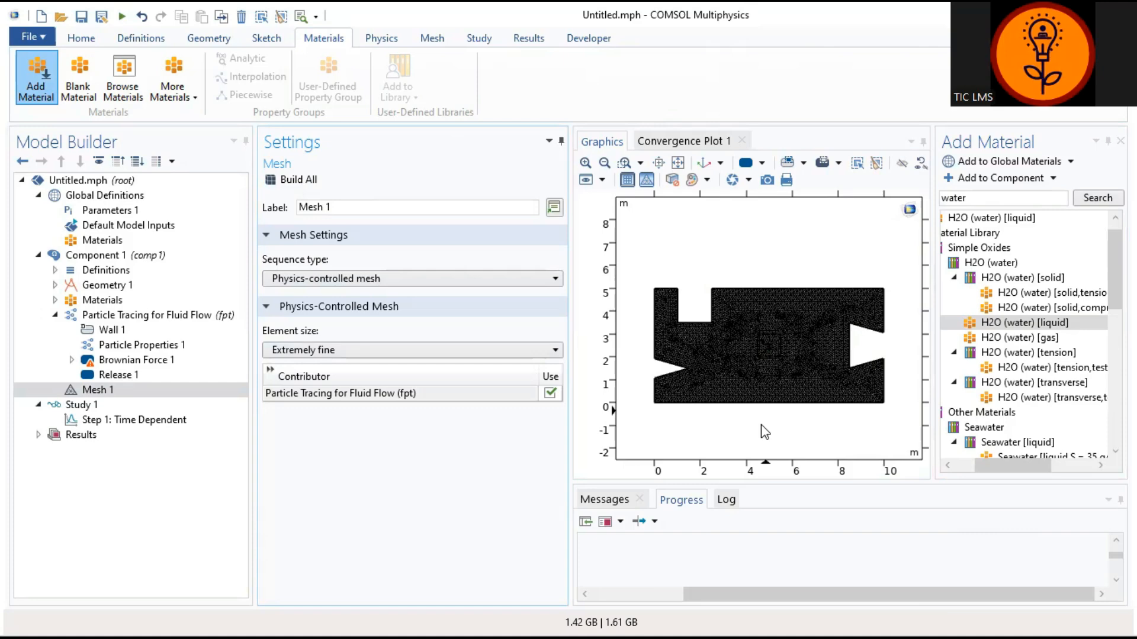
{"action": "left_click", "coordinate": [418, 350]}
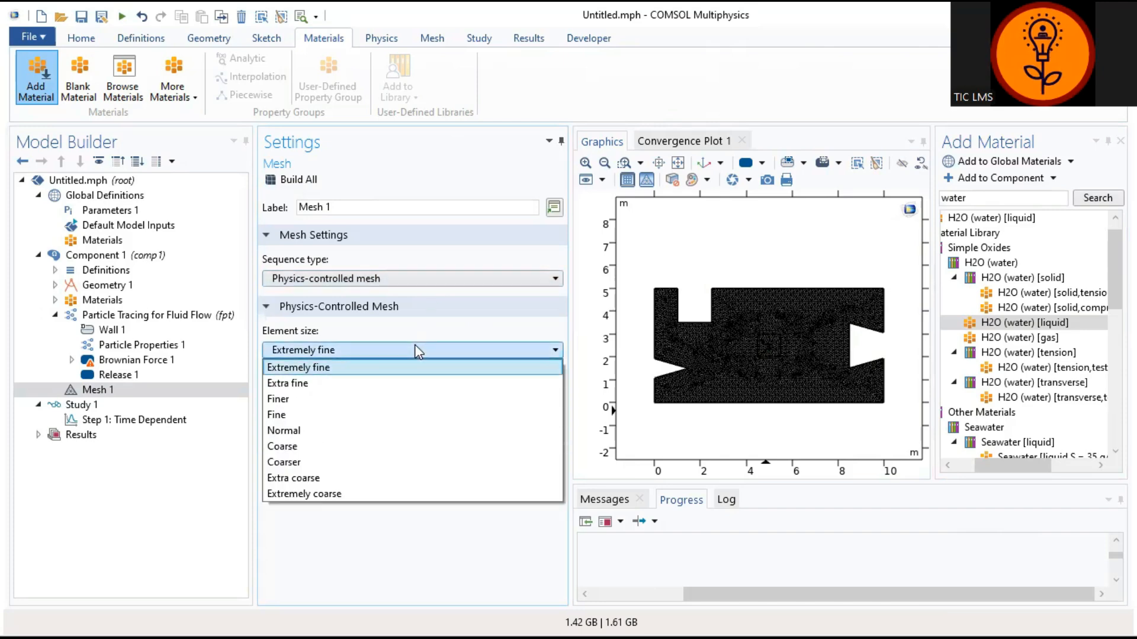
{"action": "left_click", "coordinate": [385, 436]}
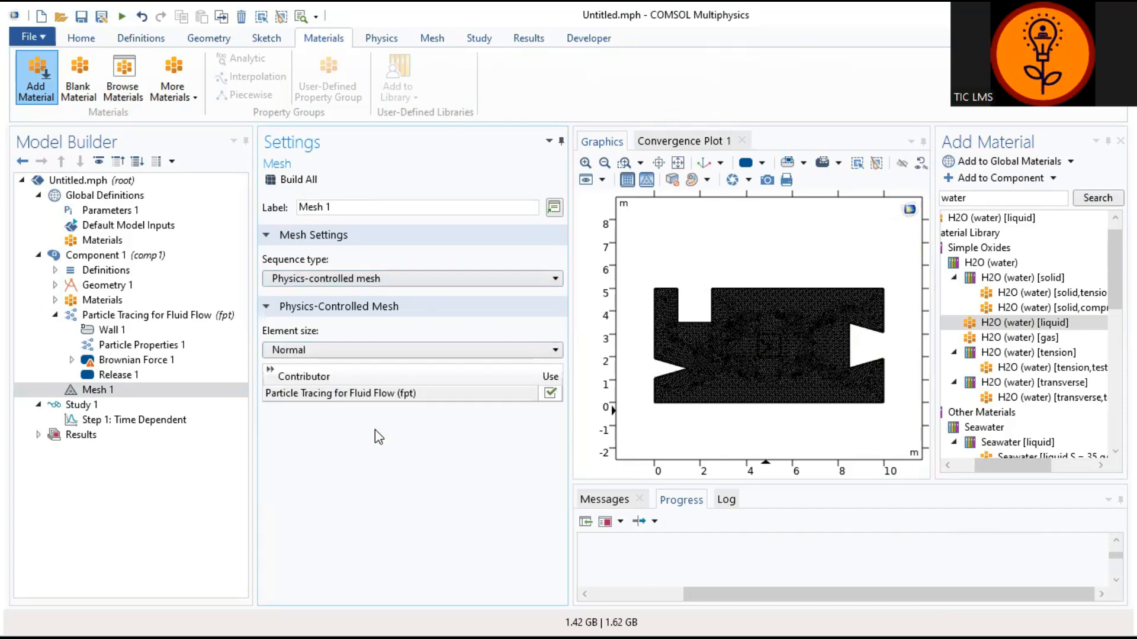
{"action": "left_click", "coordinate": [309, 179]}
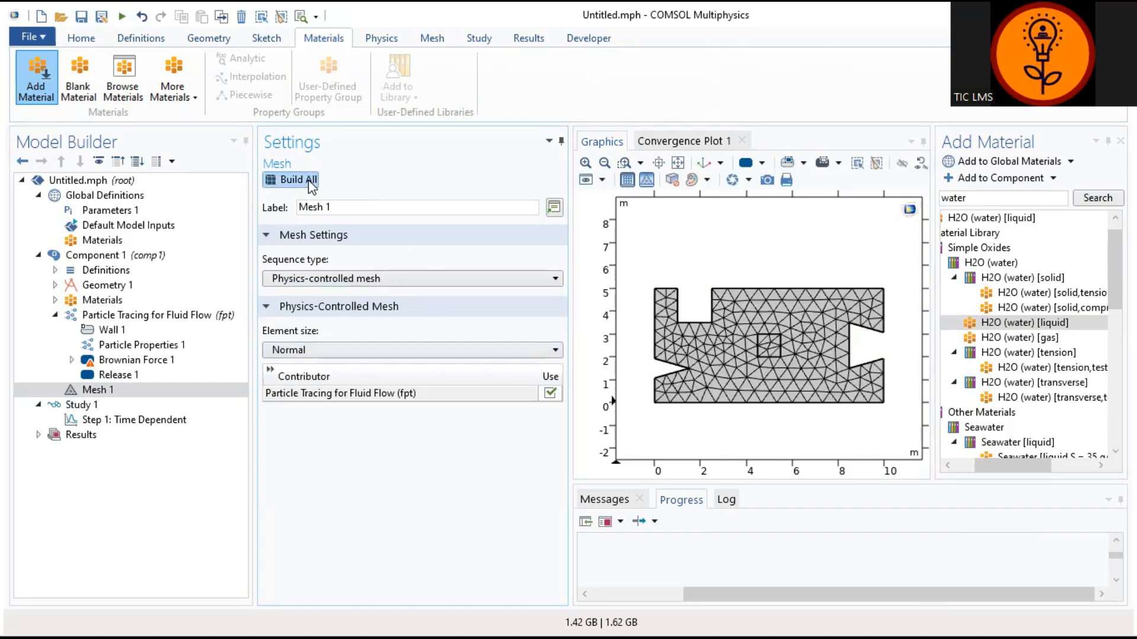
{"action": "left_click", "coordinate": [329, 350]}
{"action": "left_click", "coordinate": [341, 494]}
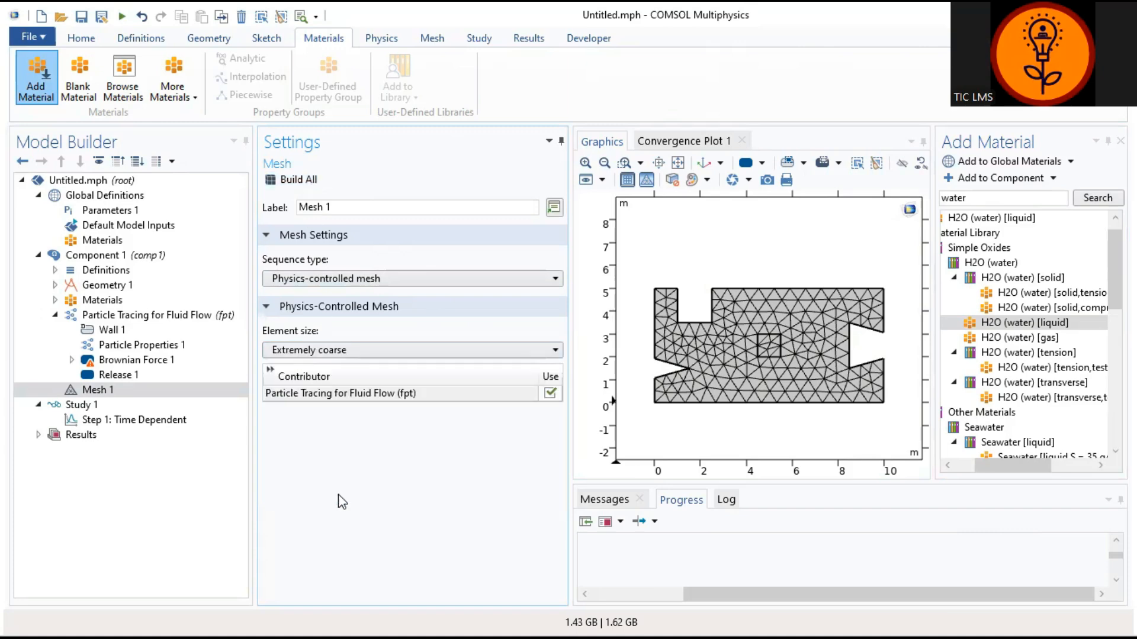
{"action": "left_click", "coordinate": [295, 179]}
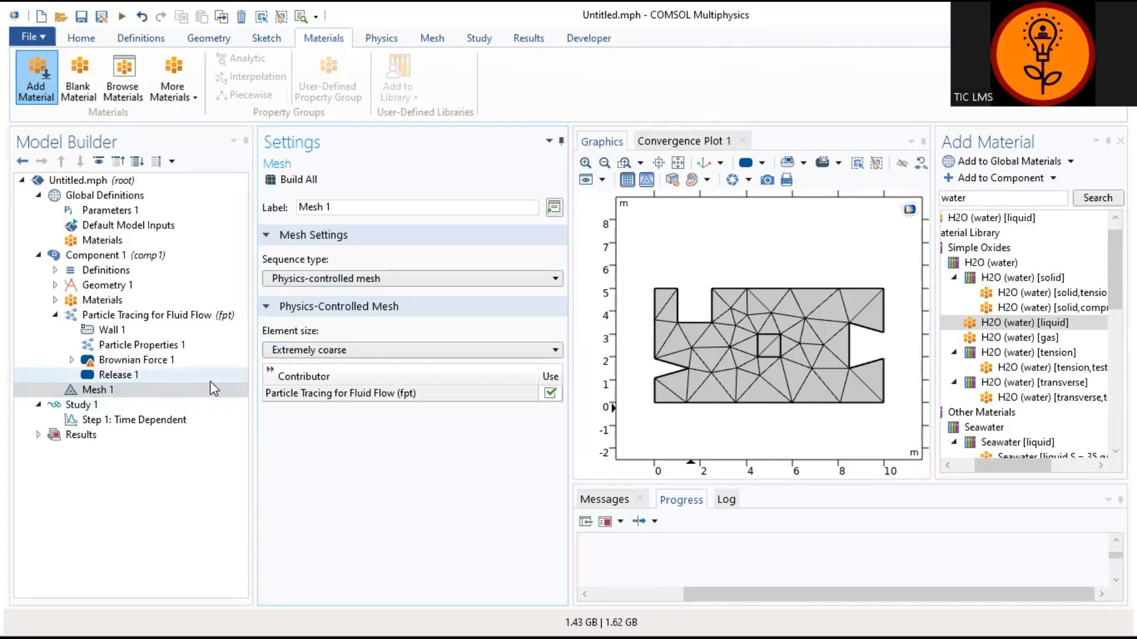
{"action": "left_click", "coordinate": [170, 389]}
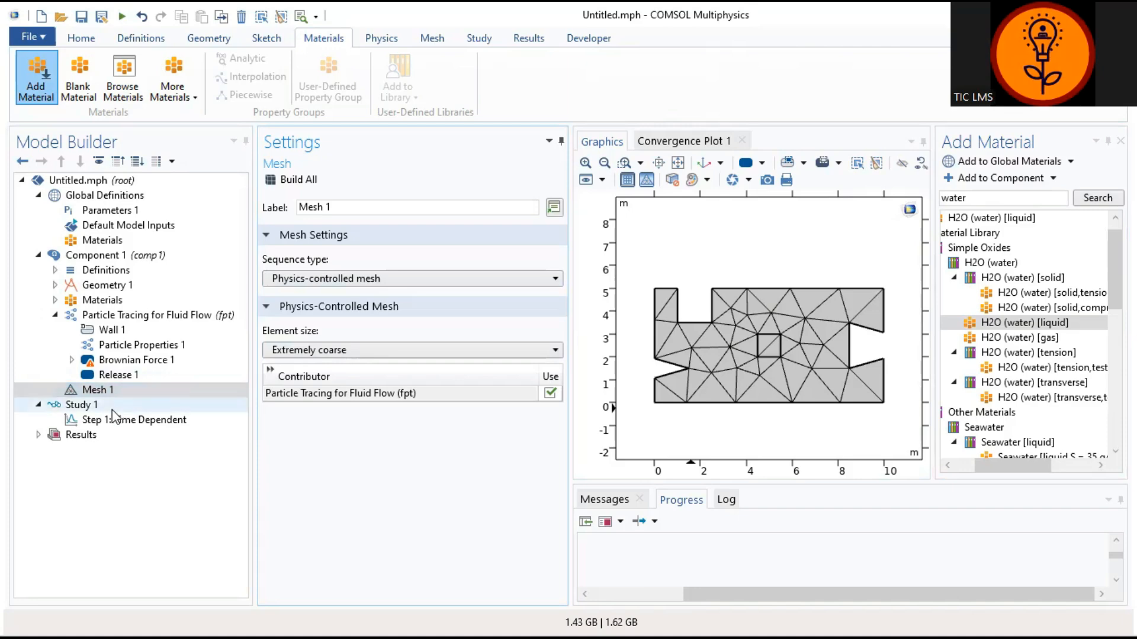
Step: Set Wall 1 to the Bounce wall condition with primary particle condition Expression
{"action": "left_click", "coordinate": [126, 334]}
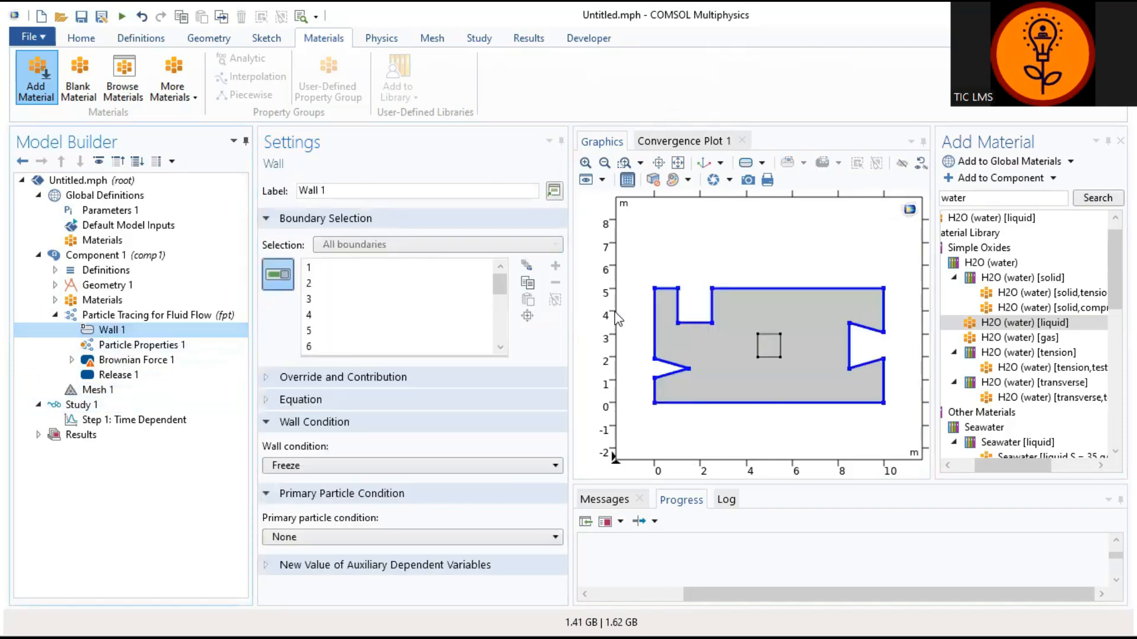
{"action": "mouse_move", "coordinate": [498, 288]}
{"action": "left_mouse_down"}
{"action": "mouse_move", "coordinate": [500, 330]}
{"action": "mouse_move", "coordinate": [495, 295]}
{"action": "left_mouse_up"}
{"action": "left_click", "coordinate": [518, 467]}
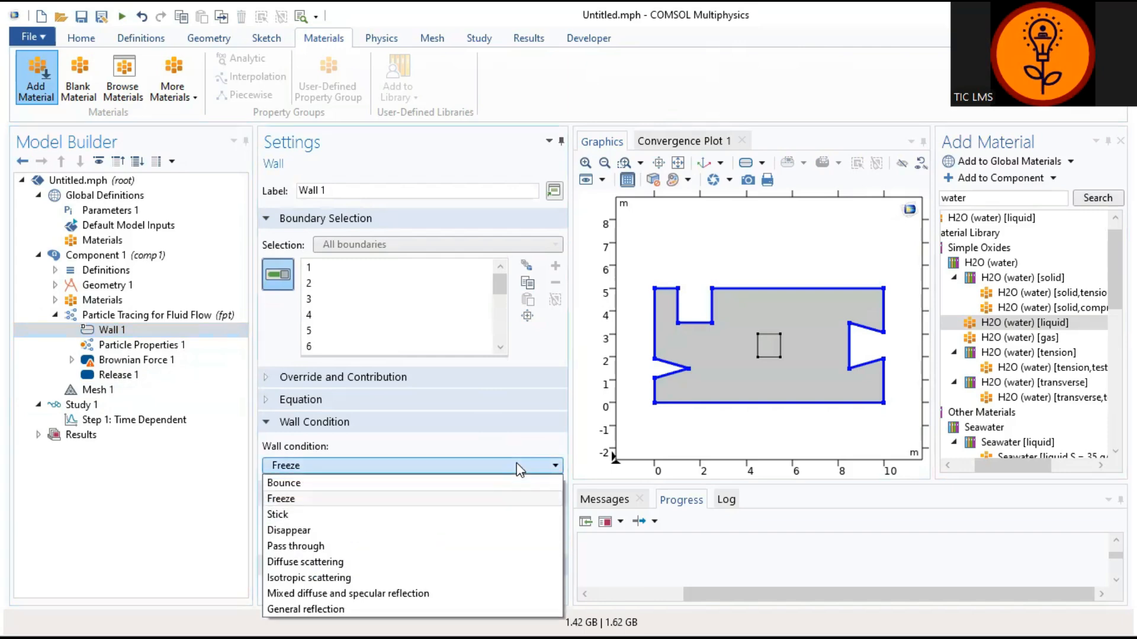
{"action": "left_click", "coordinate": [506, 481]}
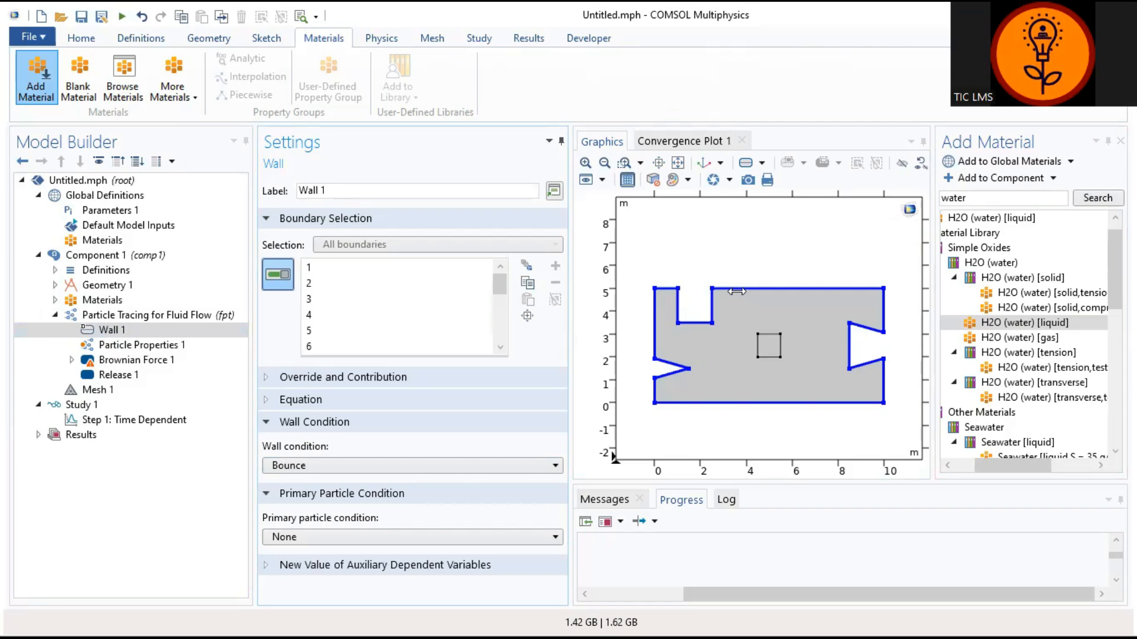
{"action": "left_click", "coordinate": [556, 464]}
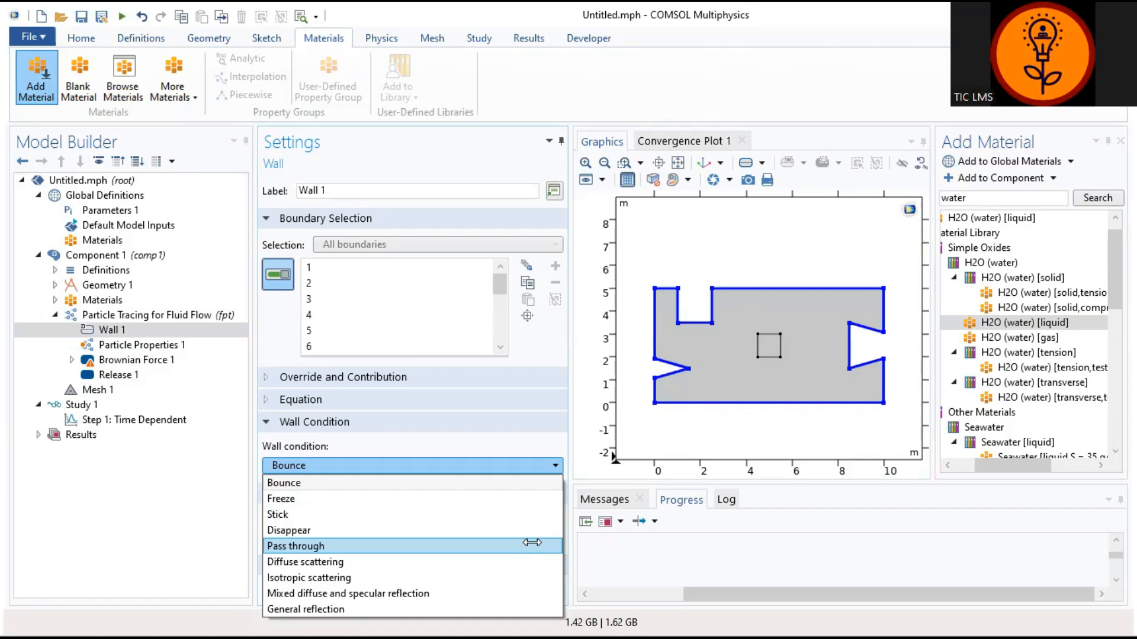
{"action": "left_click", "coordinate": [531, 484]}
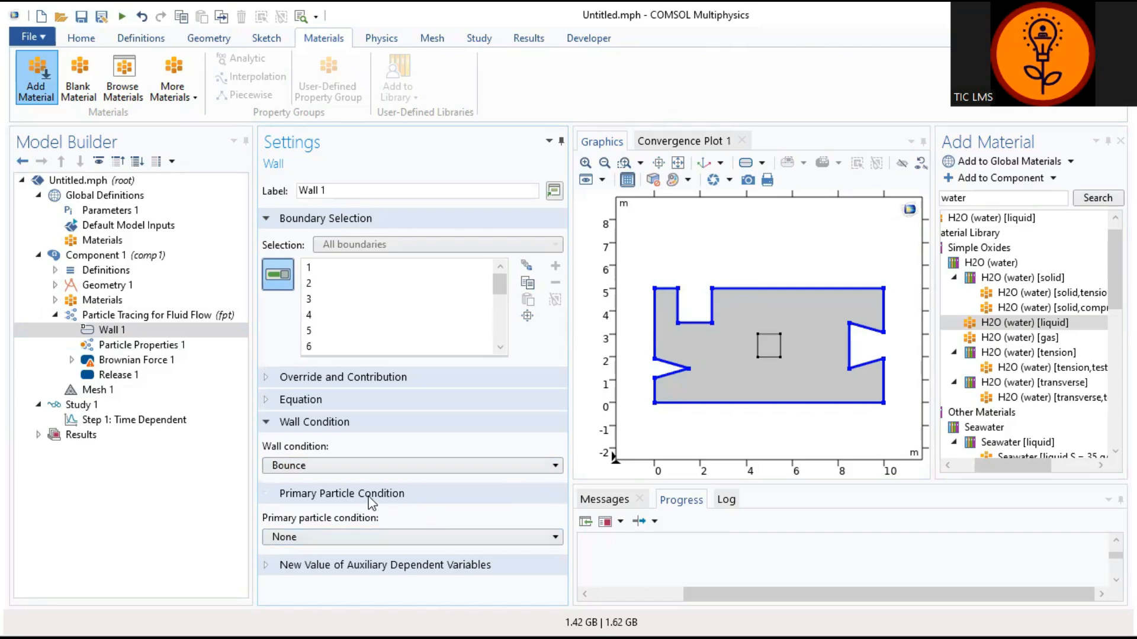
{"action": "left_click", "coordinate": [388, 537]}
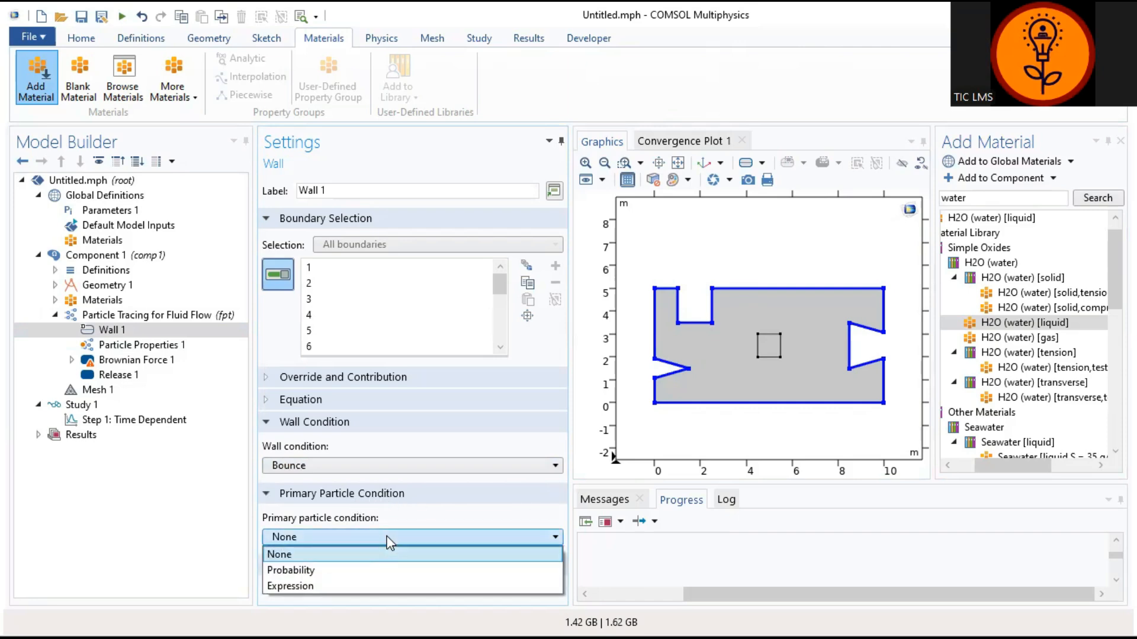
{"action": "left_click", "coordinate": [382, 584]}
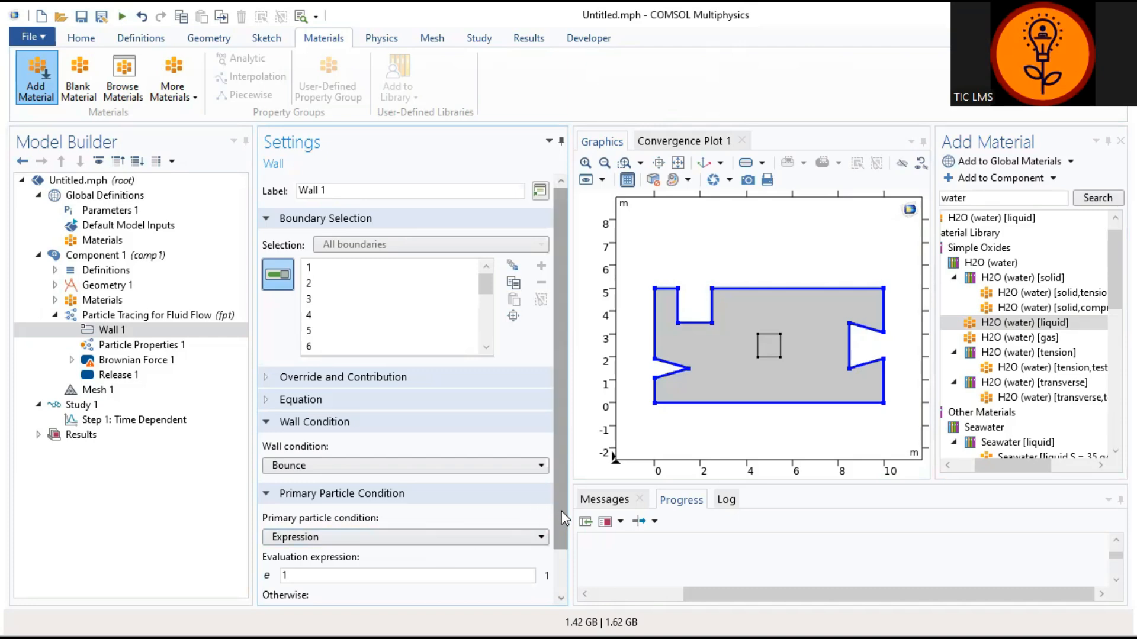
{"action": "left_click_drag", "start_coordinate": [559, 515], "coordinate": [560, 573]}
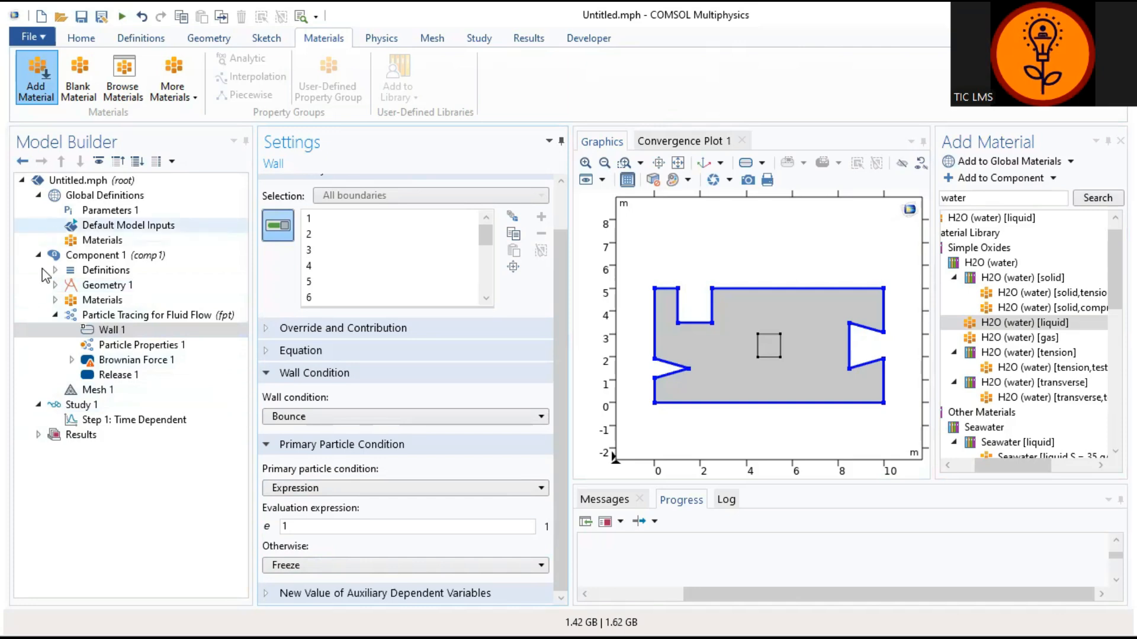
{"action": "left_click", "coordinate": [123, 421]}
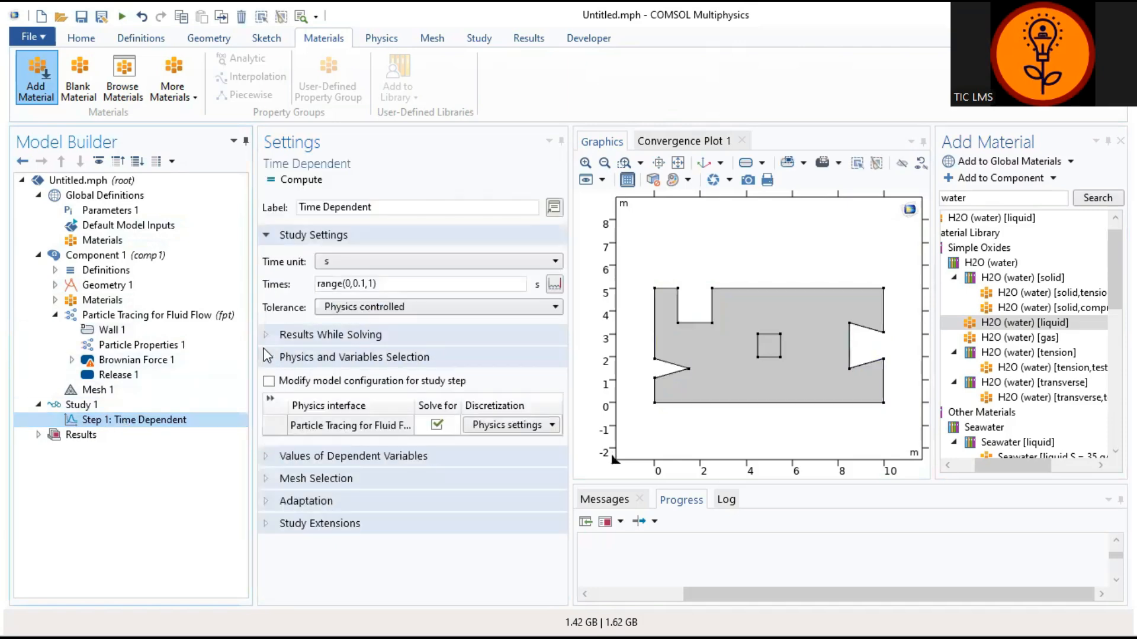
Step: Keep seconds, change the times to range(0,0.5,10), and compute the study
{"action": "left_click", "coordinate": [393, 262]}
{"action": "left_click", "coordinate": [392, 260]}
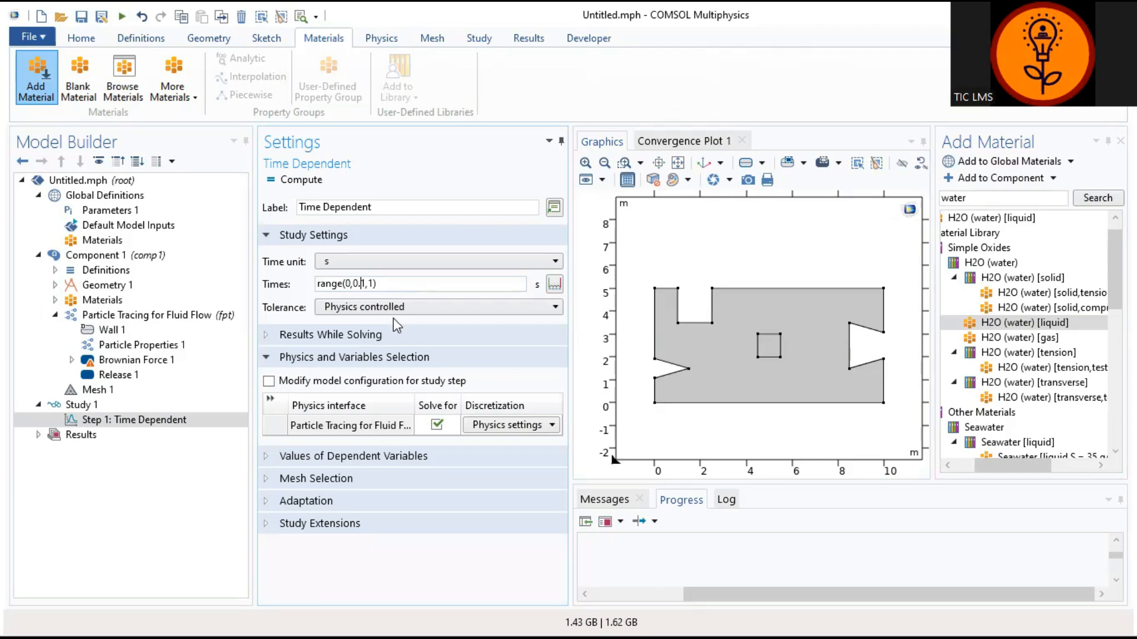
{"action": "key", "text": "Delete"}
{"action": "type", "text": "5"}
{"action": "type", "text": "0"}
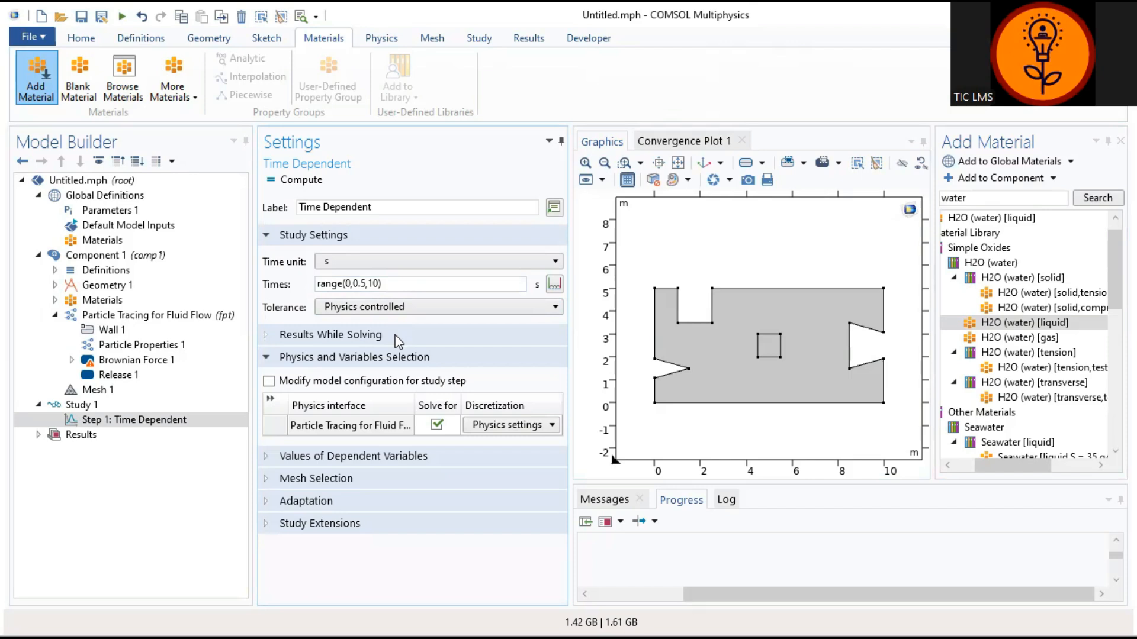
{"action": "left_click", "coordinate": [304, 180]}
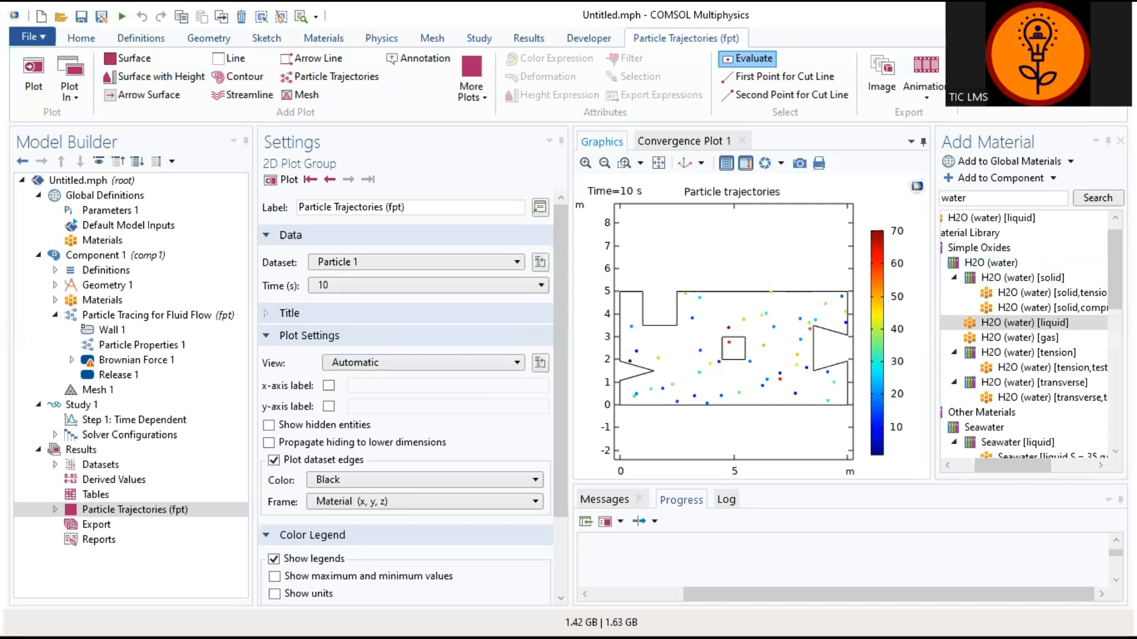
Step: Close the Add Material window so the 10 s trajectory plot gets more room
{"action": "left_click", "coordinate": [1121, 140]}
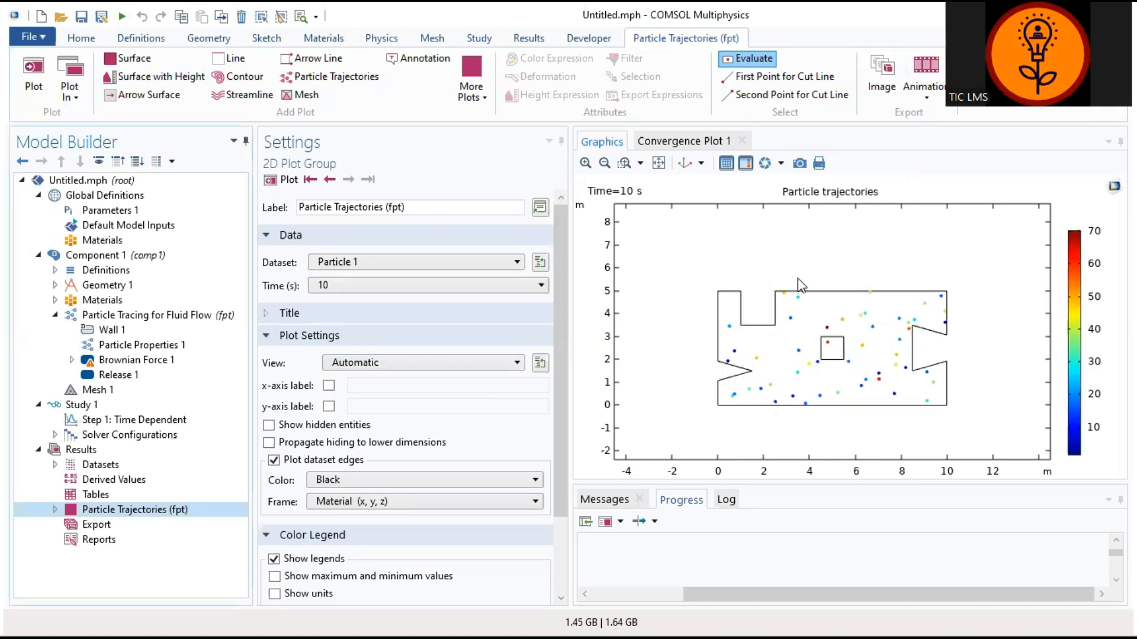
Step: Add an Animation Player for the particle trajectories from the ribbon
{"action": "left_click", "coordinate": [925, 101]}
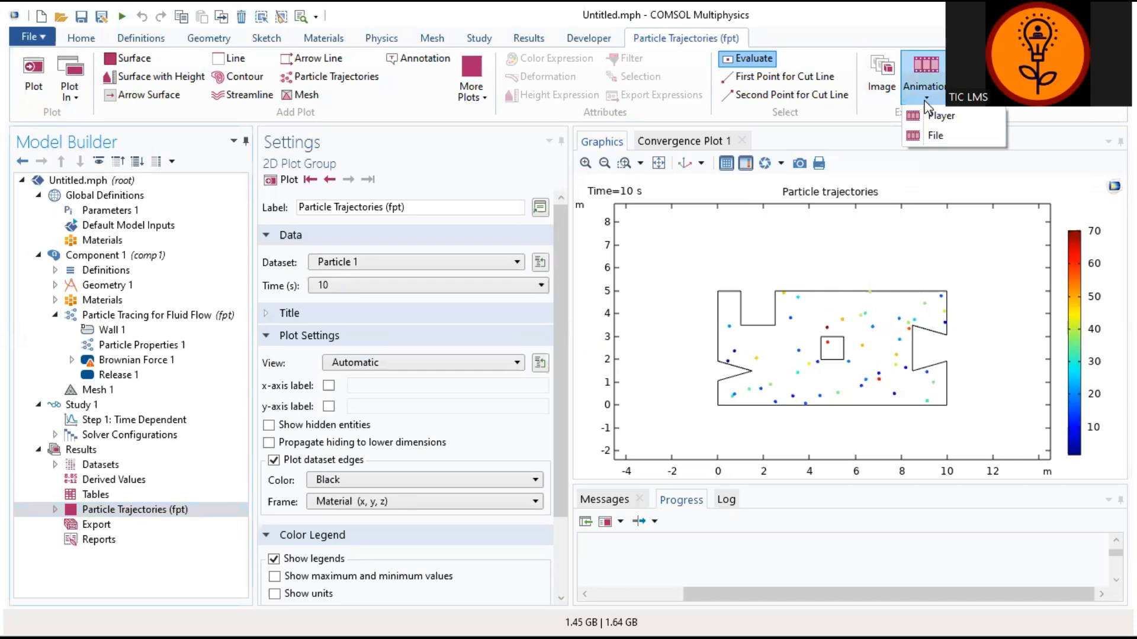
{"action": "left_click", "coordinate": [939, 116]}
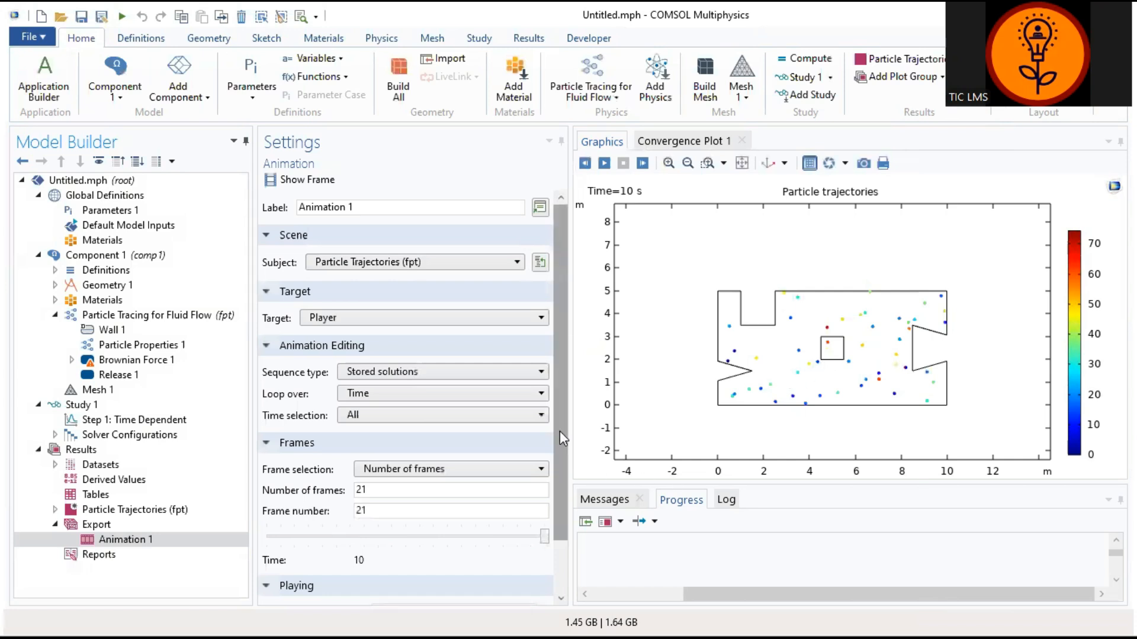
{"action": "left_click_drag", "start_coordinate": [560, 431], "coordinate": [560, 541]}
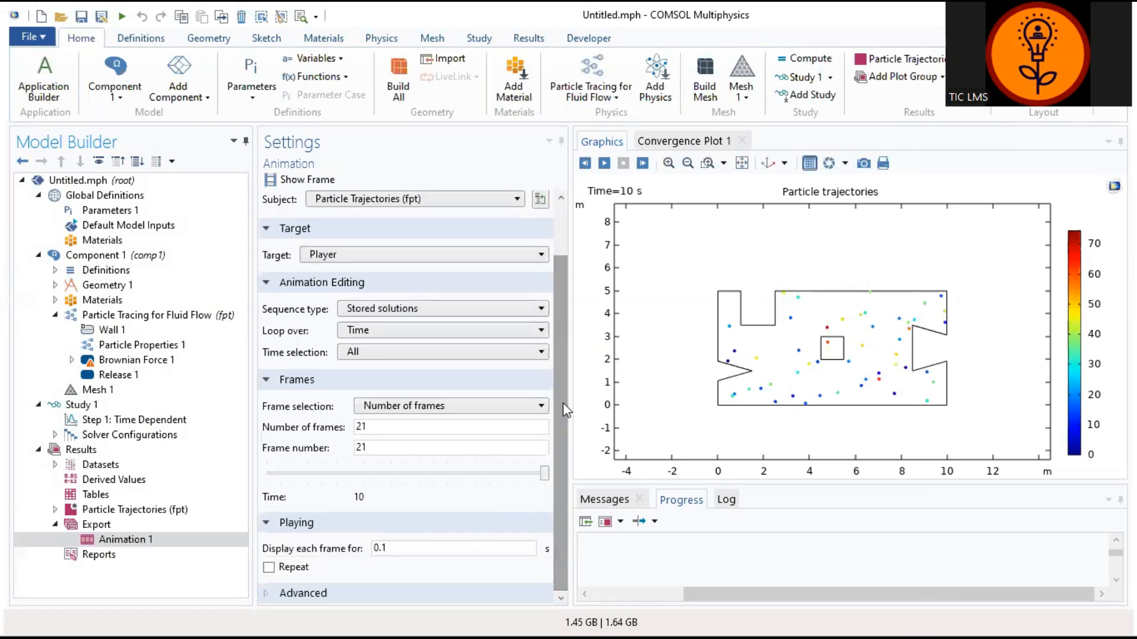
Step: Play the 21-frame animation, step back ten frames, then advance to 0.5 s
{"action": "left_click", "coordinate": [604, 163]}
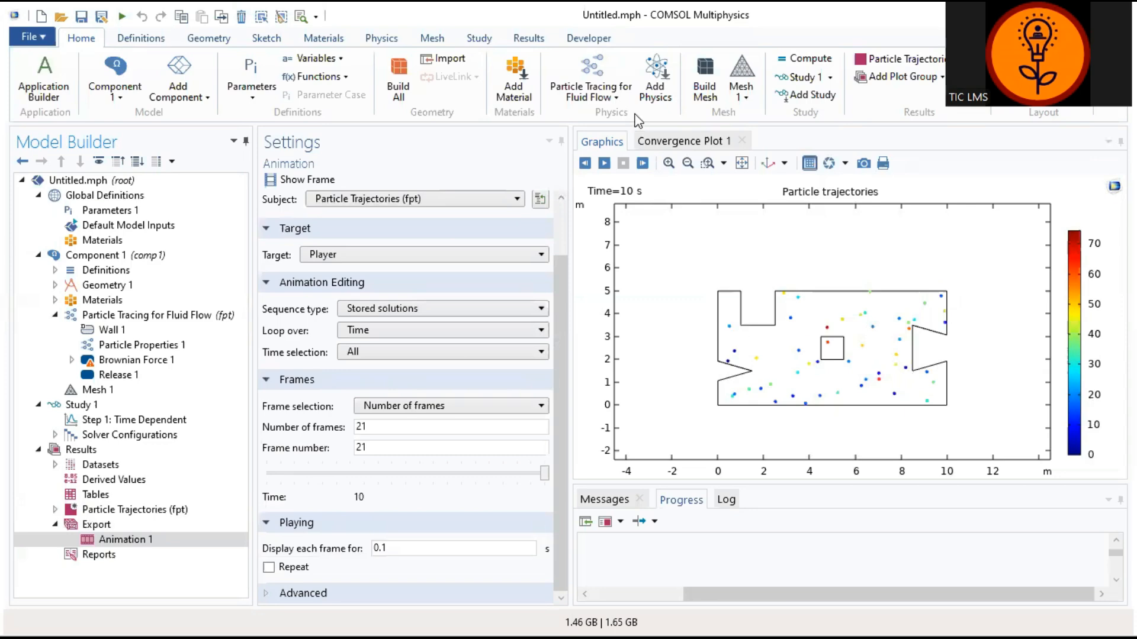
{"action": "left_click", "coordinate": [585, 163]}
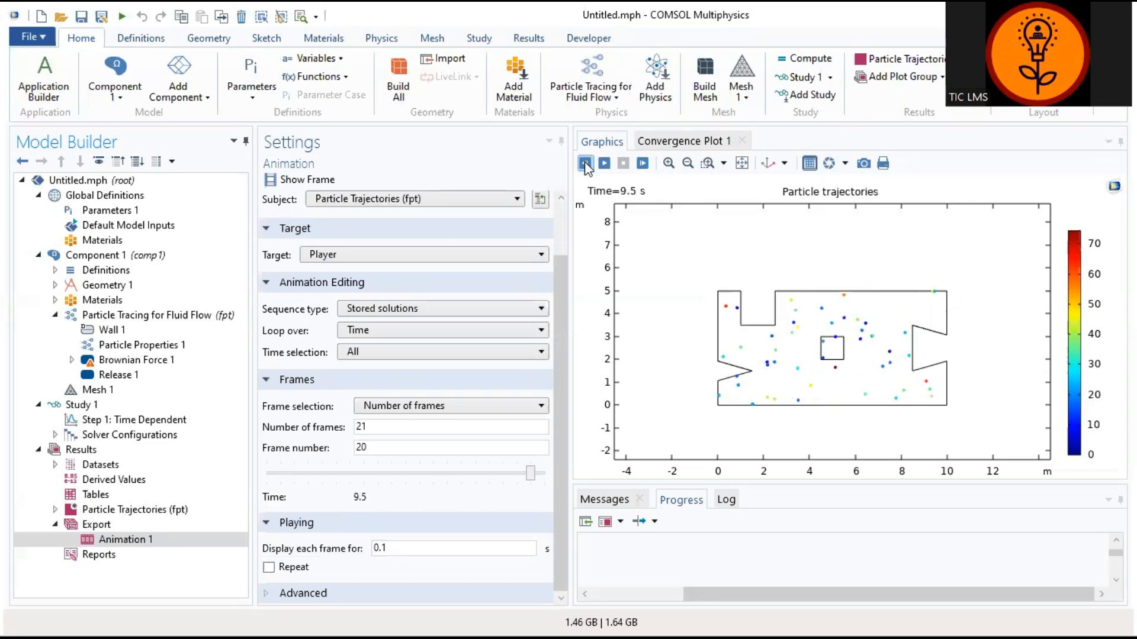
{"action": "left_click", "coordinate": [585, 163]}
{"action": "left_click", "coordinate": [585, 164]}
{"action": "left_click", "coordinate": [585, 163]}
{"action": "left_click", "coordinate": [585, 164]}
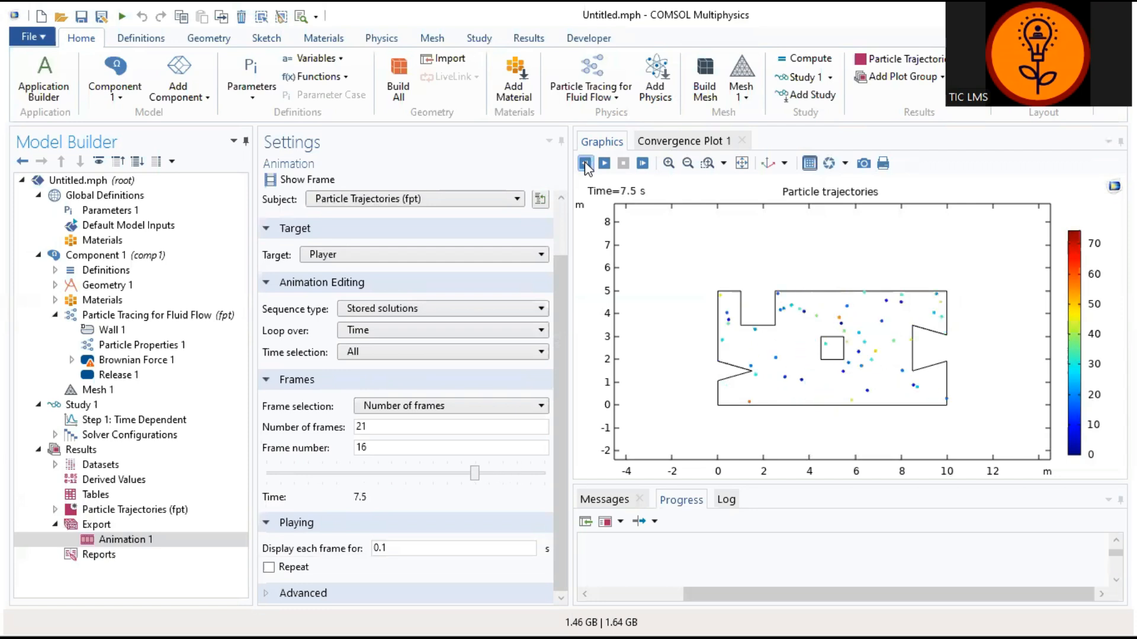
{"action": "left_click", "coordinate": [585, 164]}
{"action": "left_click", "coordinate": [585, 163]}
{"action": "left_click", "coordinate": [584, 163]}
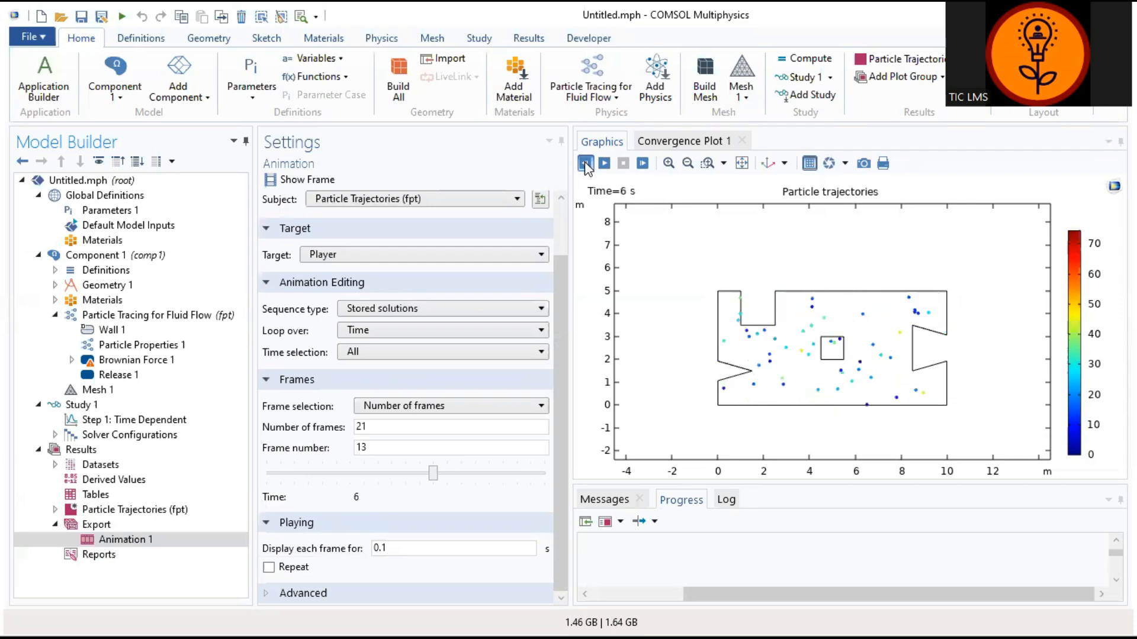
{"action": "left_click", "coordinate": [585, 163]}
{"action": "left_click", "coordinate": [585, 163]}
{"action": "left_click", "coordinate": [585, 164]}
{"action": "left_click", "coordinate": [585, 163]}
{"action": "left_click", "coordinate": [585, 164]}
{"action": "left_click", "coordinate": [585, 163]}
{"action": "left_click", "coordinate": [585, 163]}
{"action": "left_click", "coordinate": [584, 164]}
{"action": "left_click", "coordinate": [585, 163]}
{"action": "left_click", "coordinate": [585, 163]}
{"action": "left_click", "coordinate": [585, 163]}
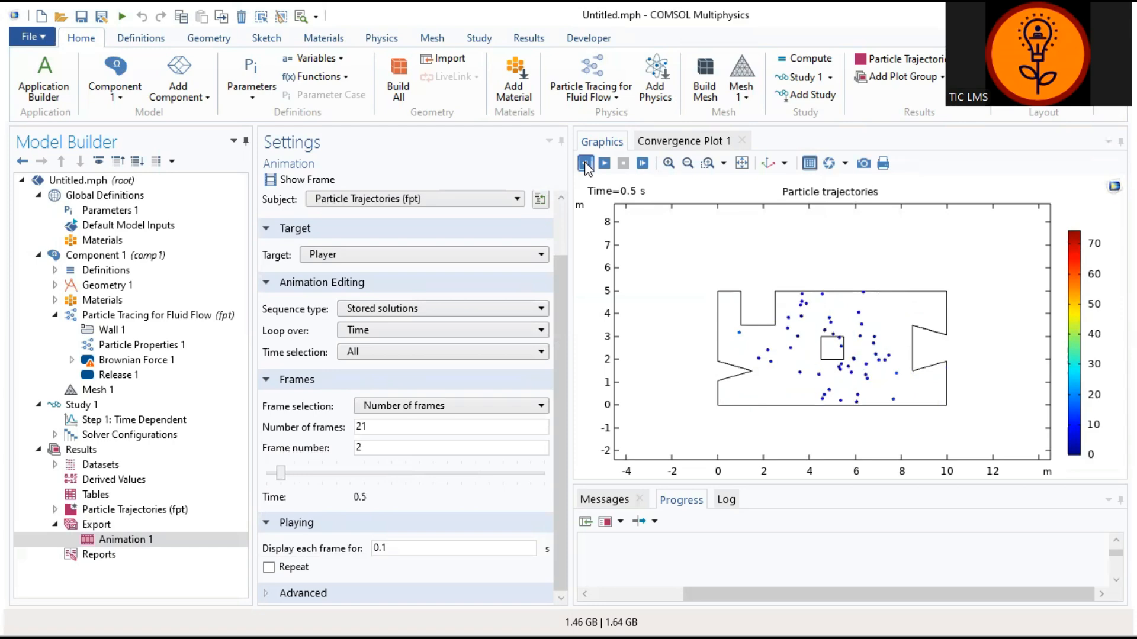
{"action": "left_click", "coordinate": [585, 163]}
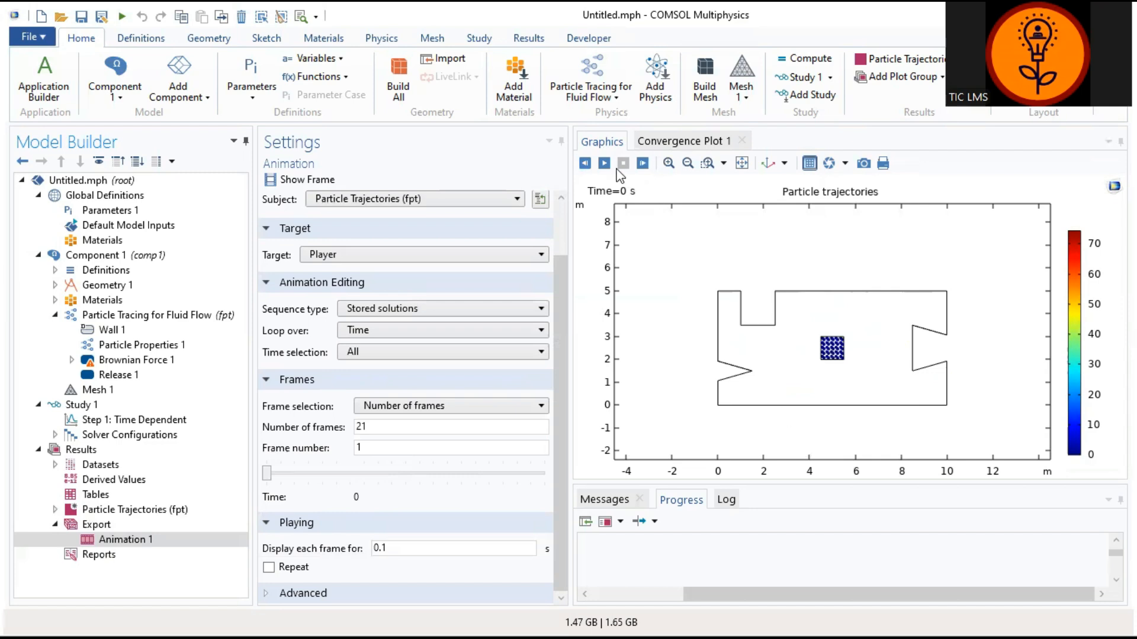
{"action": "left_click", "coordinate": [643, 164]}
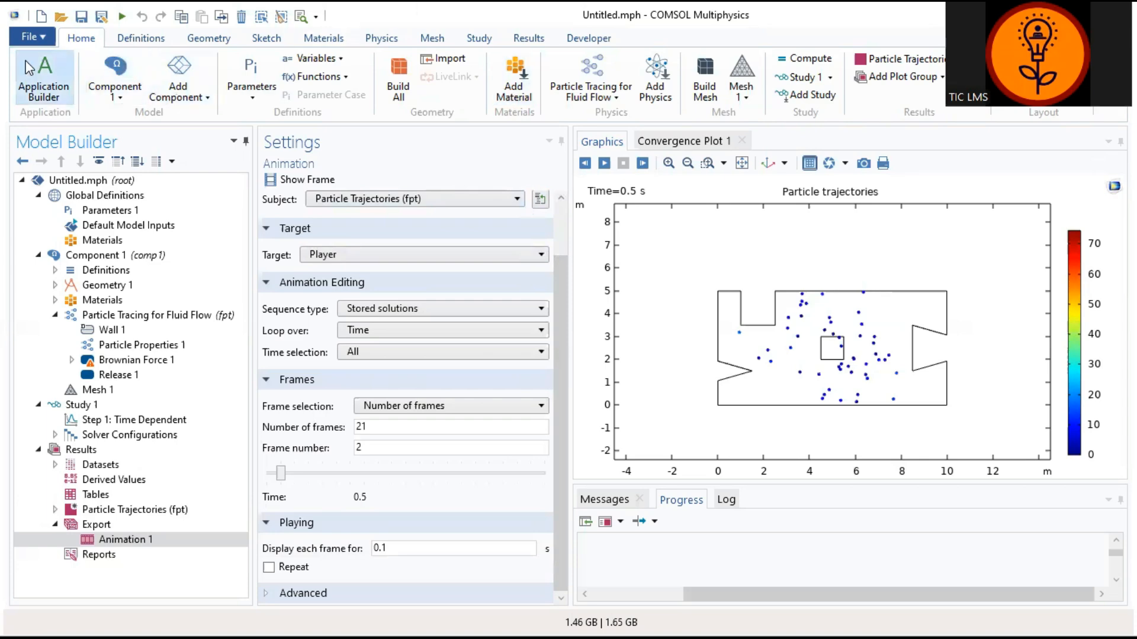
Step: Open the File menu with the animation paused at 0.5 s
{"action": "left_click", "coordinate": [33, 37]}
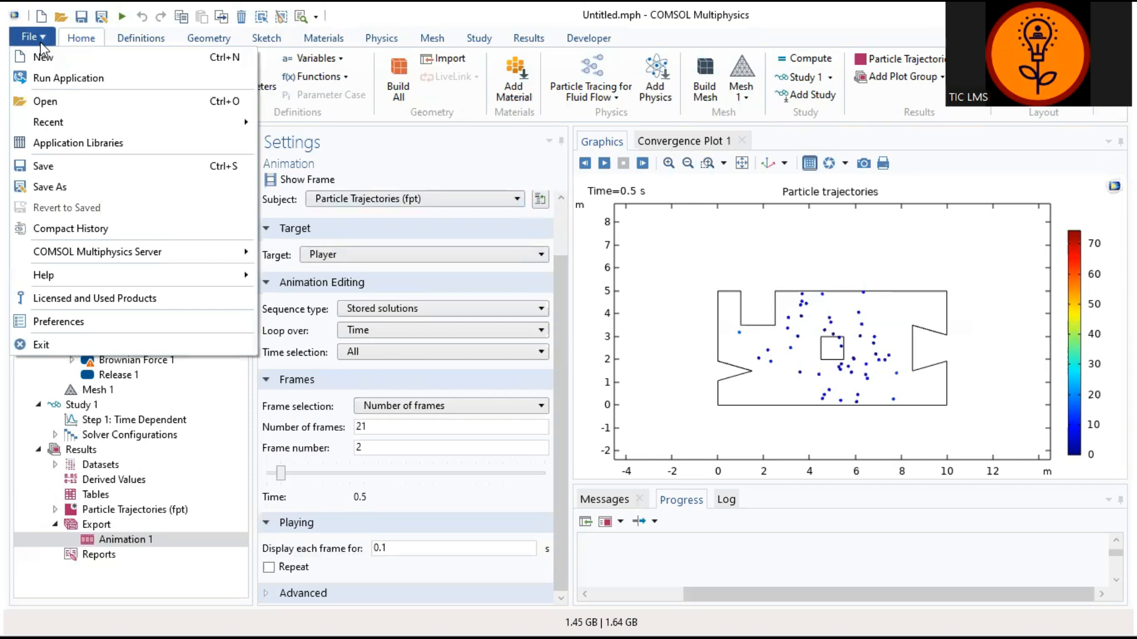